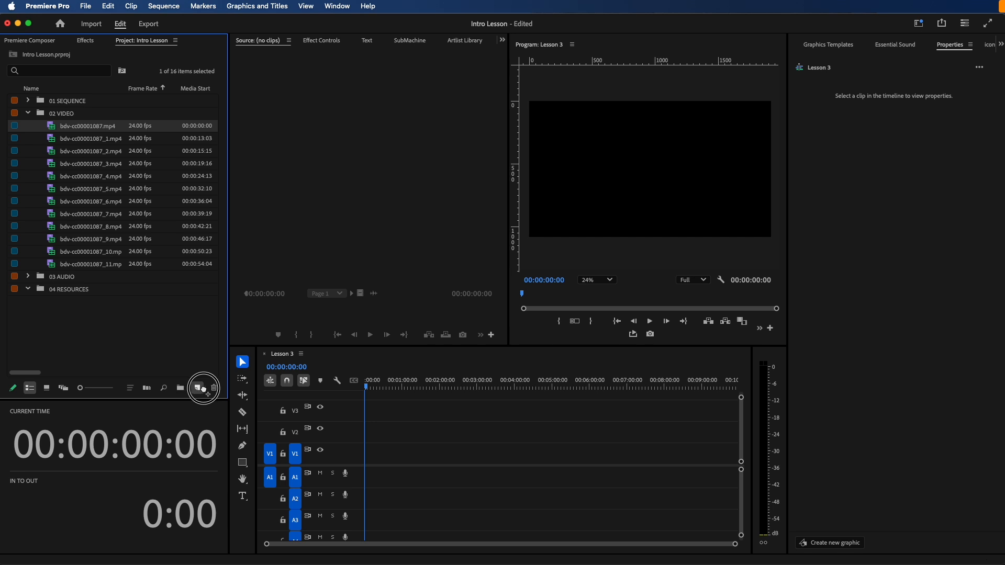
Step: Create a trial sequence from the bdv-cc00001087.mp4 clip and delete it again
drag(204, 389, 203, 390)
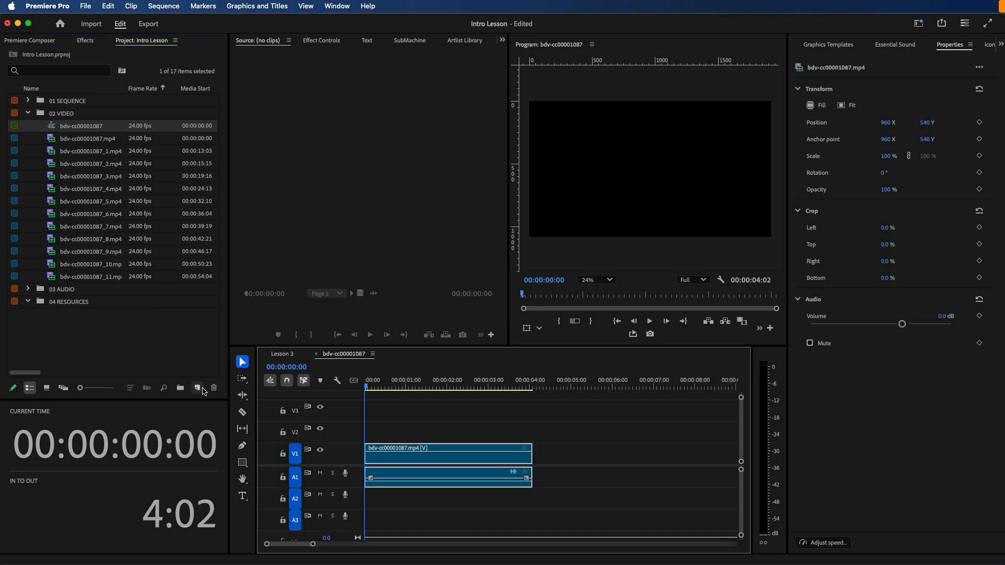
click(469, 417)
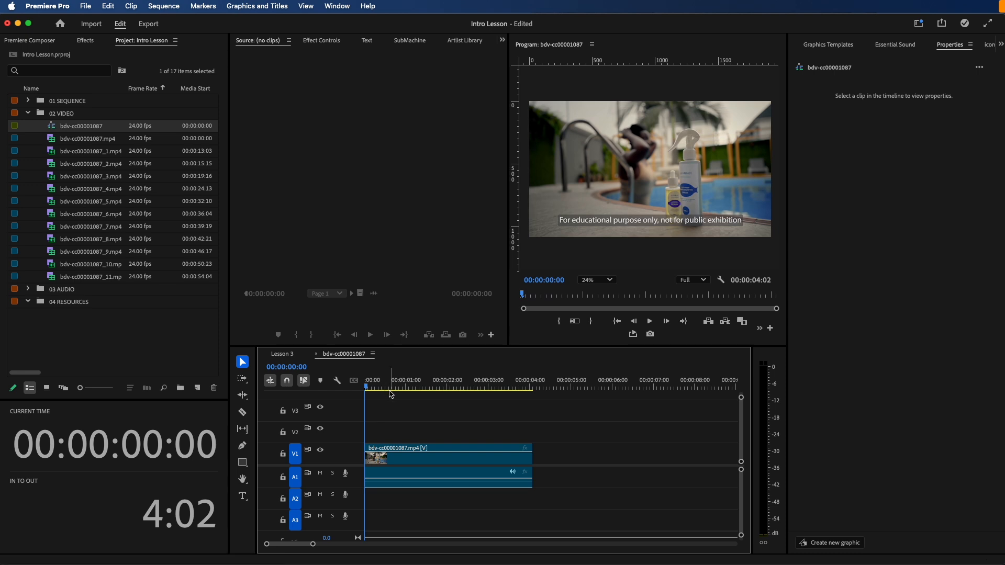
drag(401, 414, 423, 495)
key(Delete)
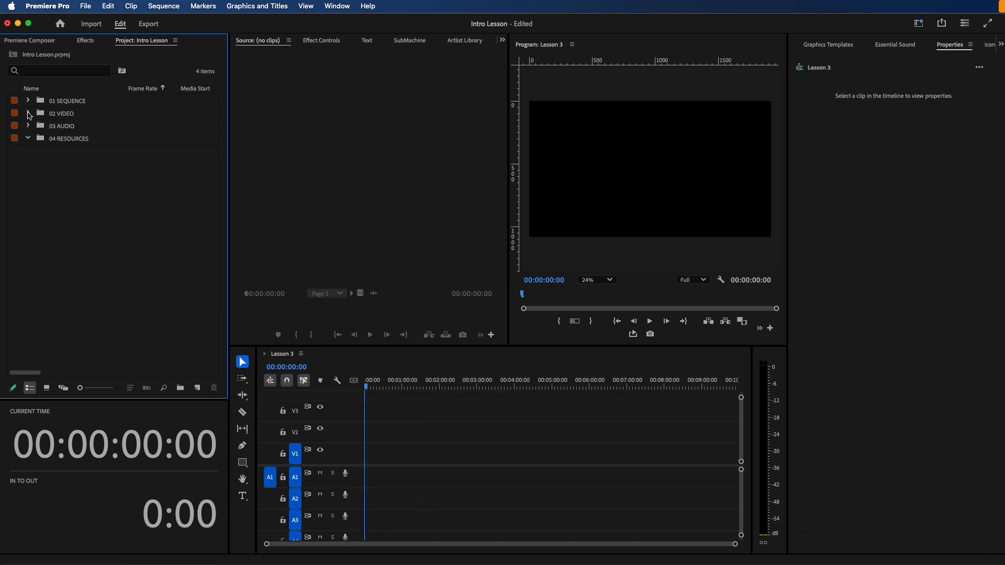
Step: Create a matching sequence from the bdv-cc00001087.mp4 clip in the 02 VIDEO bin and place the playhead at 00:00:00:12
click(28, 113)
click(53, 127)
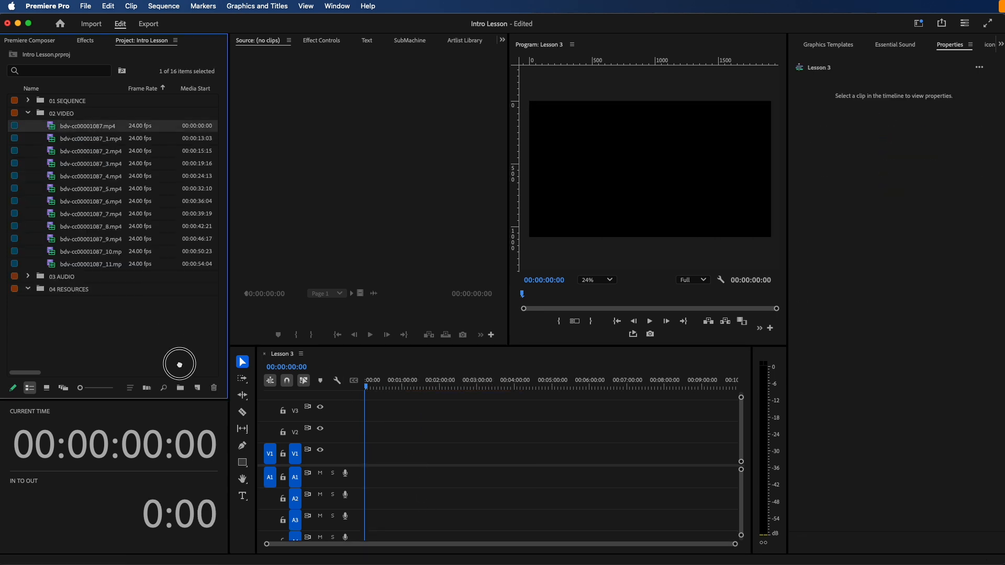
drag(198, 389, 45, 135)
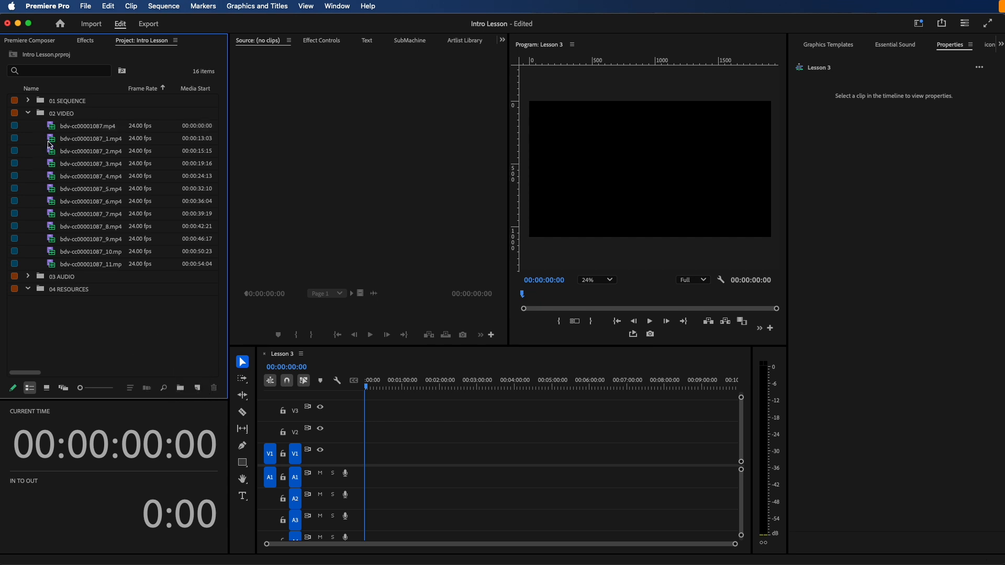
click(53, 129)
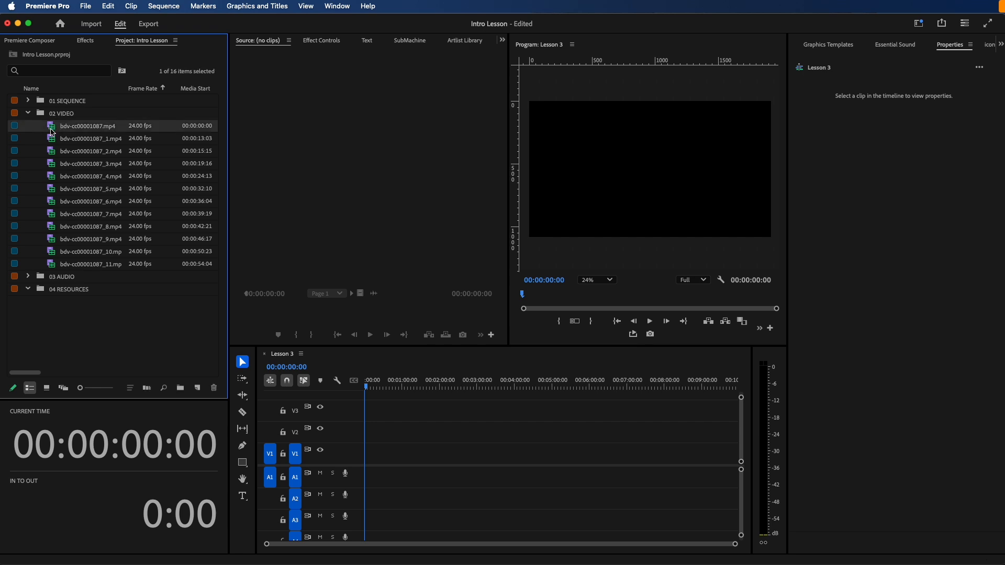
drag(53, 132, 197, 391)
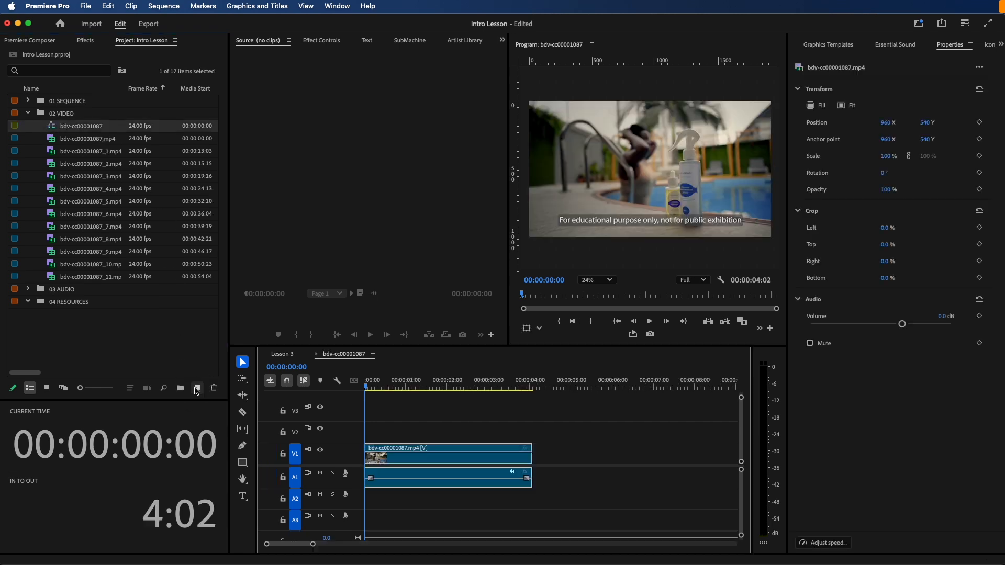
click(386, 390)
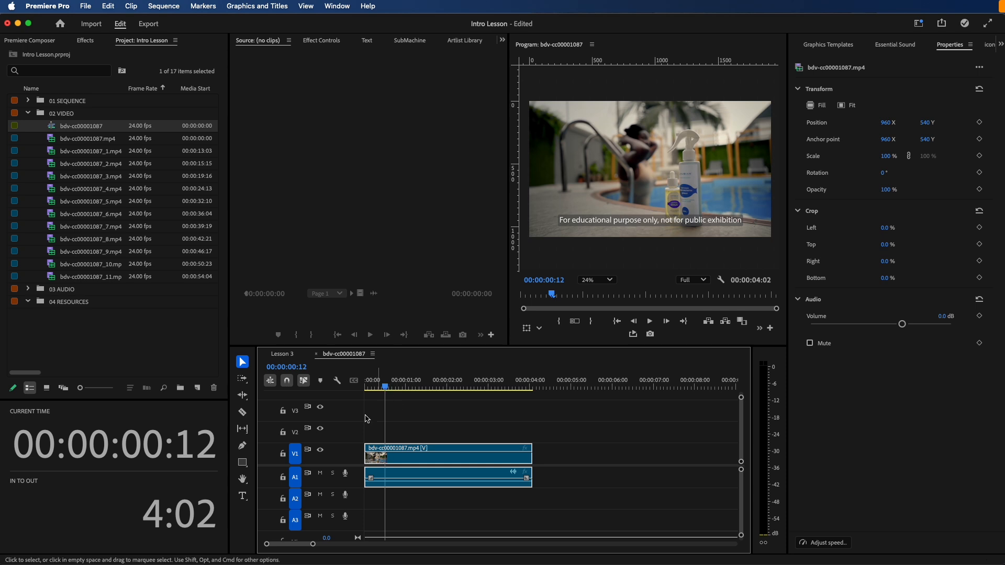
Step: Open the sequence settings of bdv-cc00001087 and set the vertical frame size to 1920
right_click(51, 128)
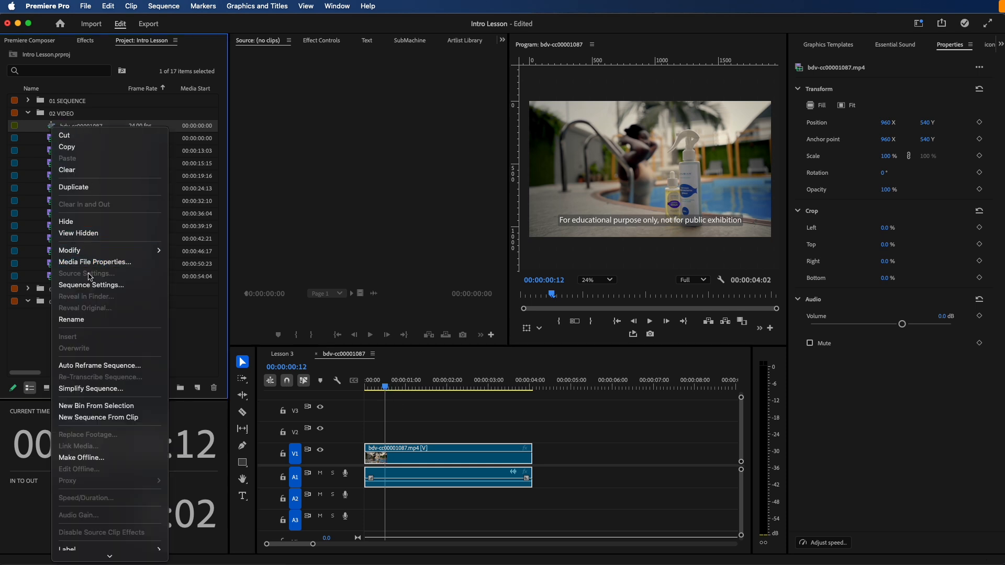
click(91, 284)
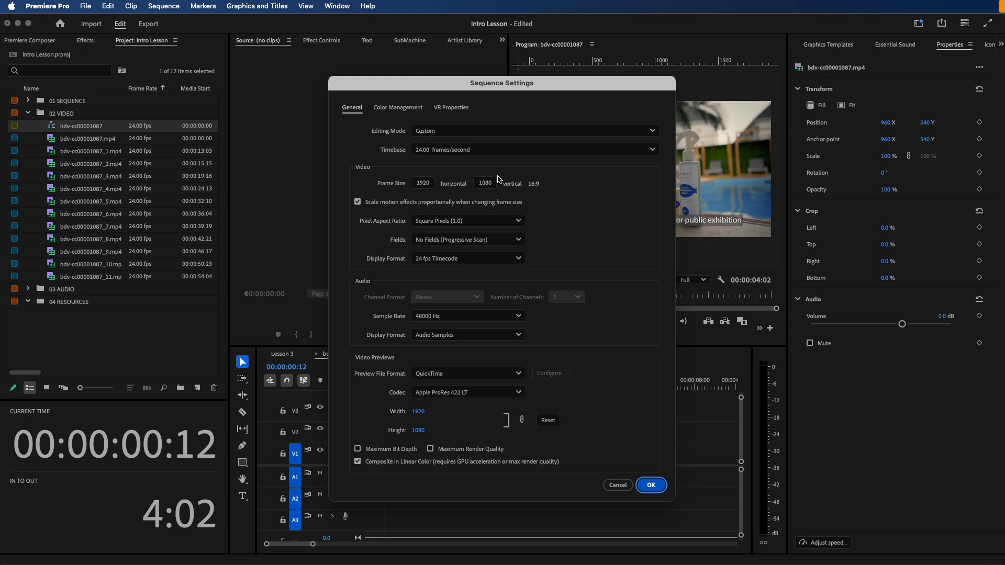
click(428, 188)
text(1080)
key(Tab)
text(1)
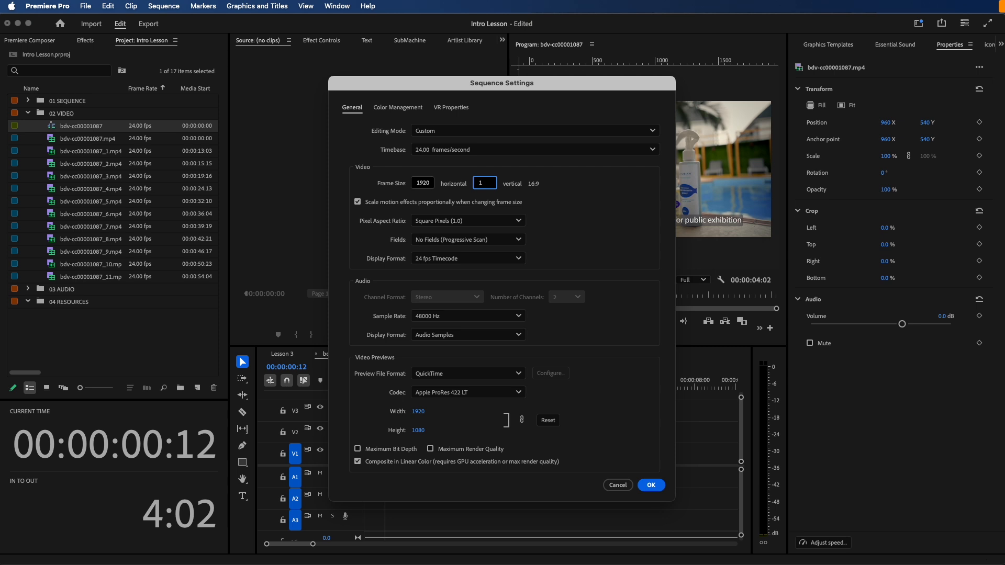
key(Return)
Step: Set the horizontal frame size to 1080 and apply the settings, accepting deletion of the sequence's previews
drag(428, 183, 426, 182)
click(428, 188)
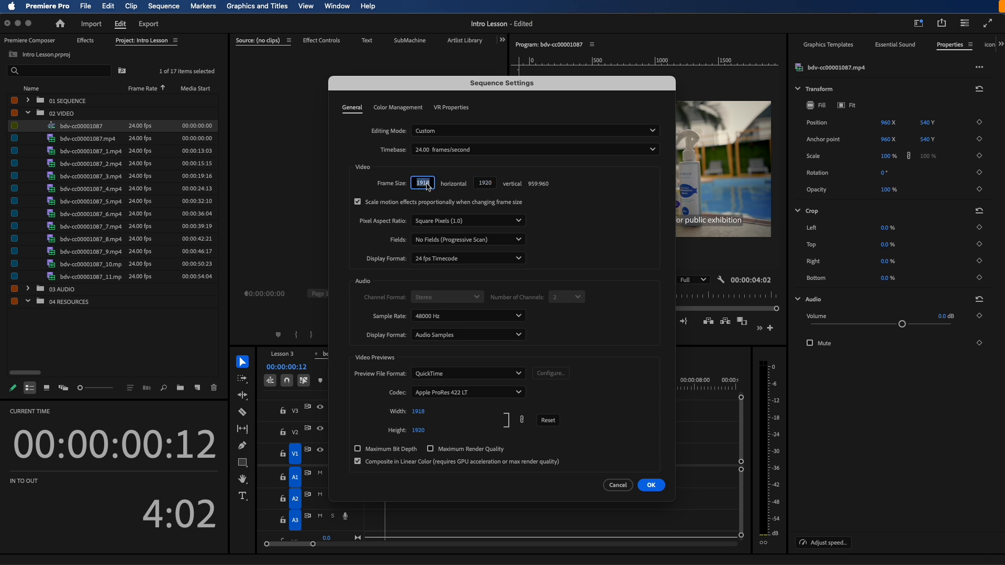
text(1080)
key(Return)
click(650, 486)
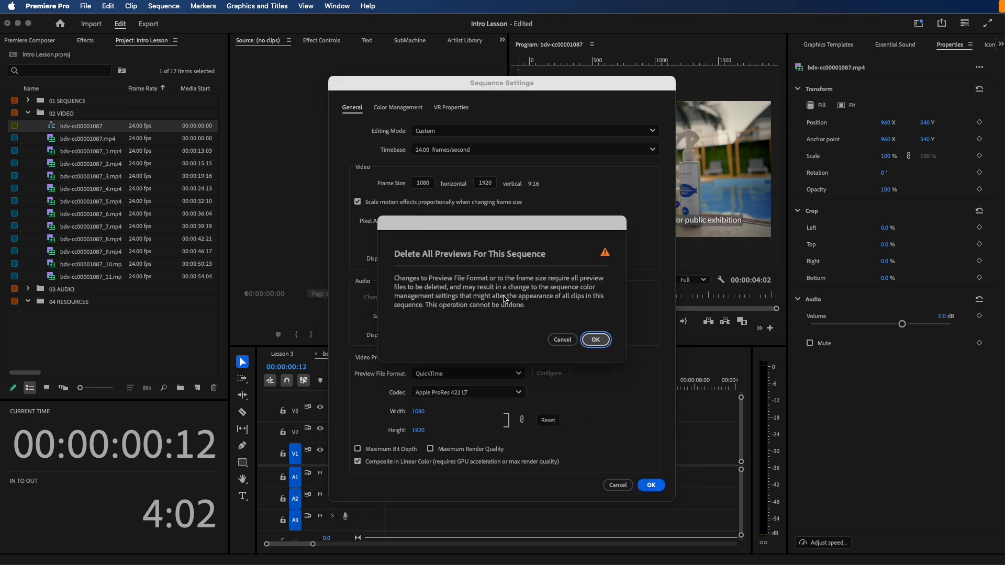
click(604, 343)
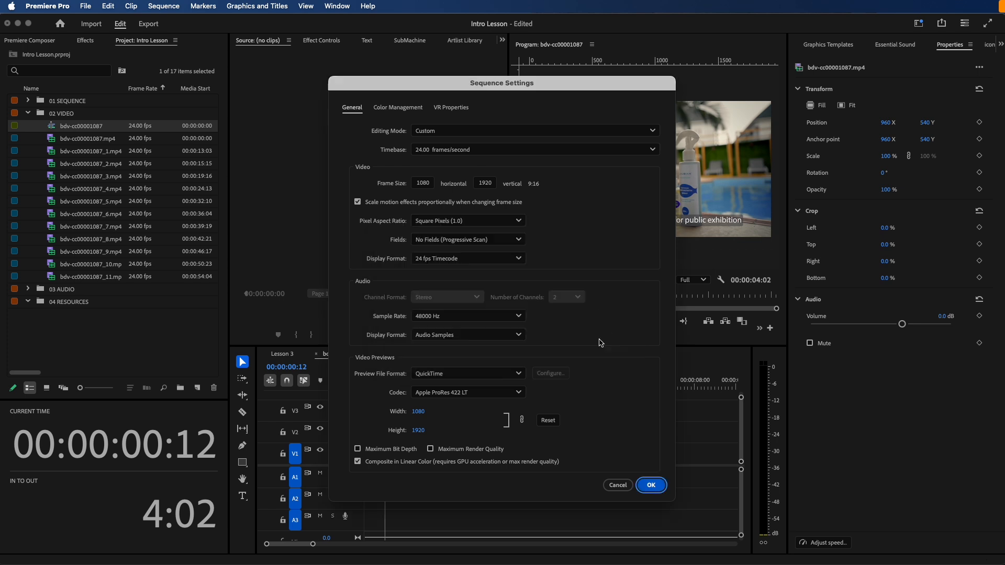
click(416, 452)
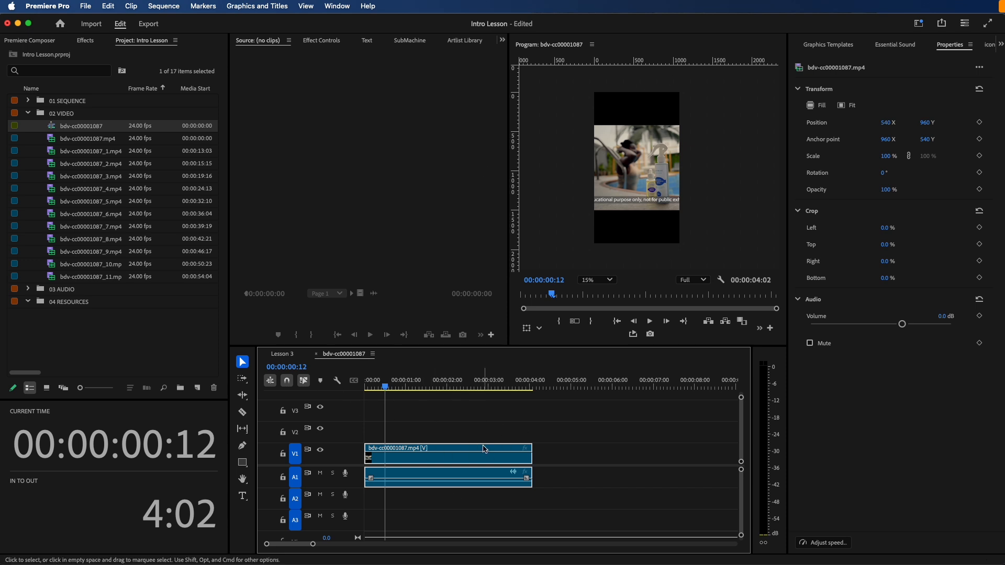
Step: Reduce the height of all audio and video tracks in the bdv-cc00001087 timeline
key(alt+minus)
key(alt+minus)
key(alt+minus)
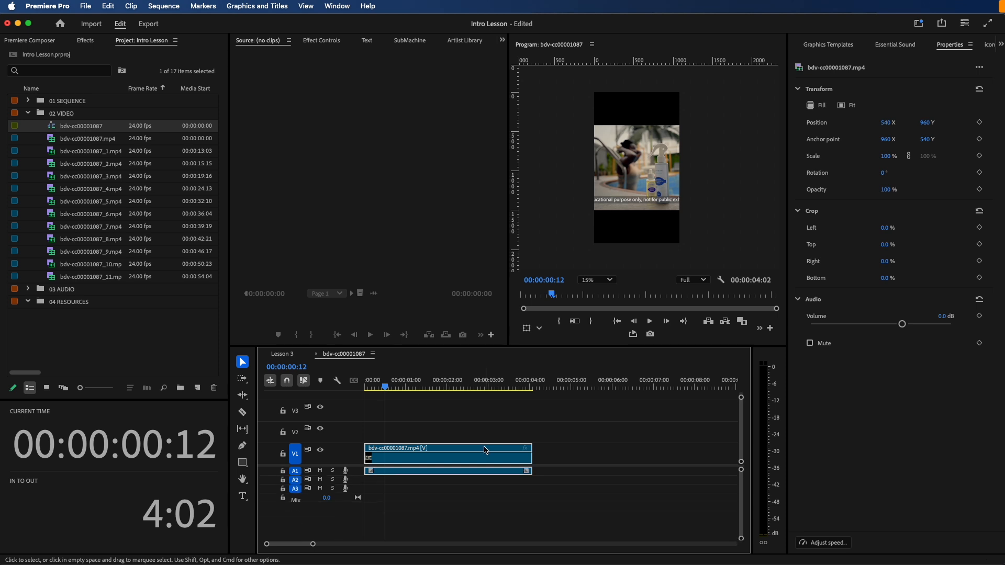
key(super+minus)
key(super+minus)
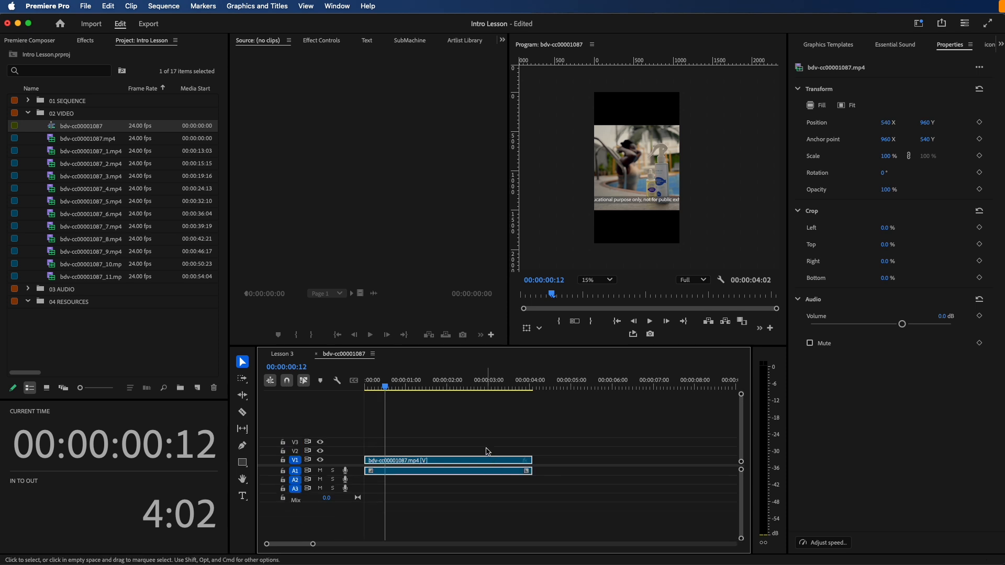
Step: Delete the bdv-cc00001087 sequence from the 02 VIDEO bin and the Lesson 3 sequence from the 01 SEQUENCE bin
click(316, 354)
click(56, 129)
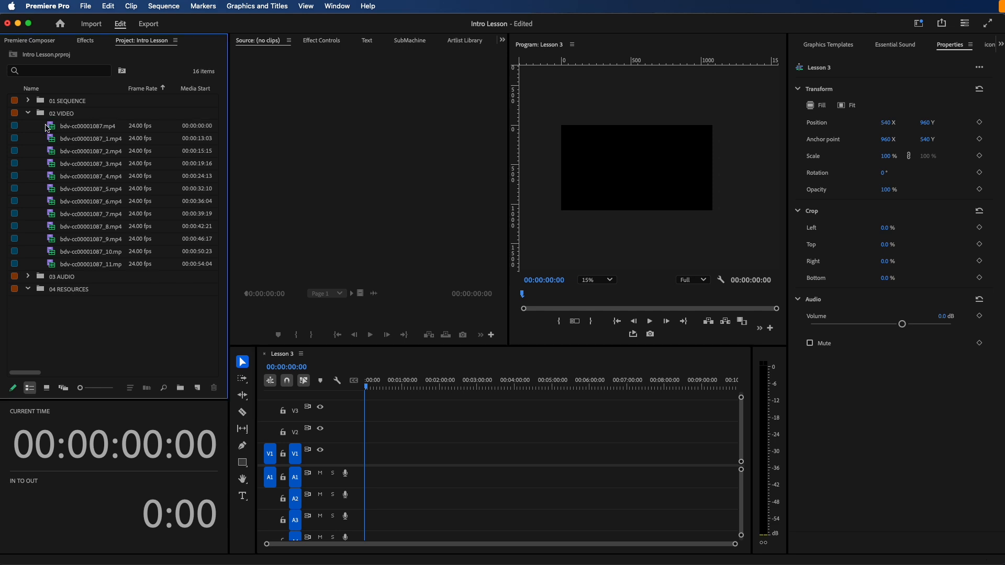
click(28, 113)
click(28, 101)
click(47, 114)
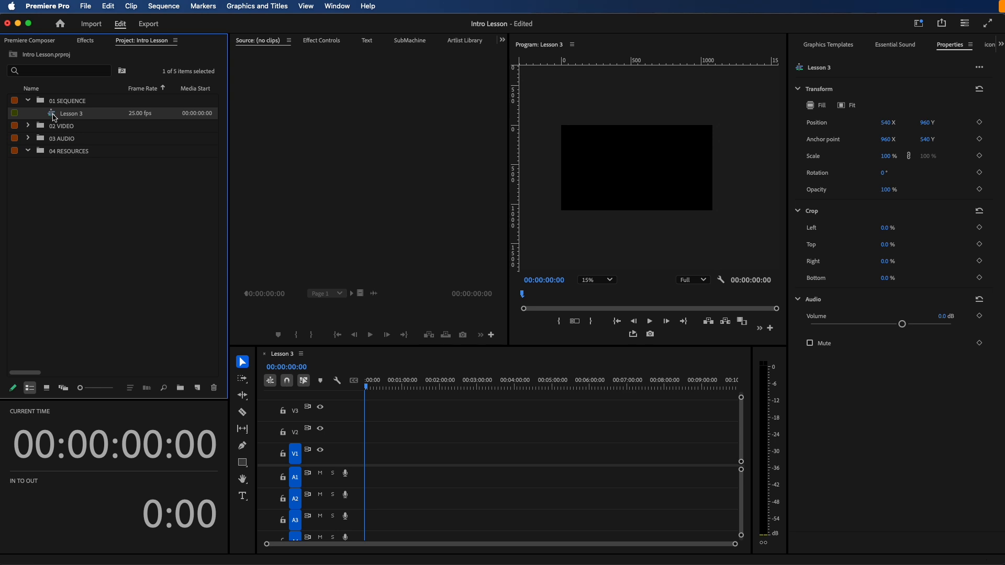
key(Delete)
click(29, 101)
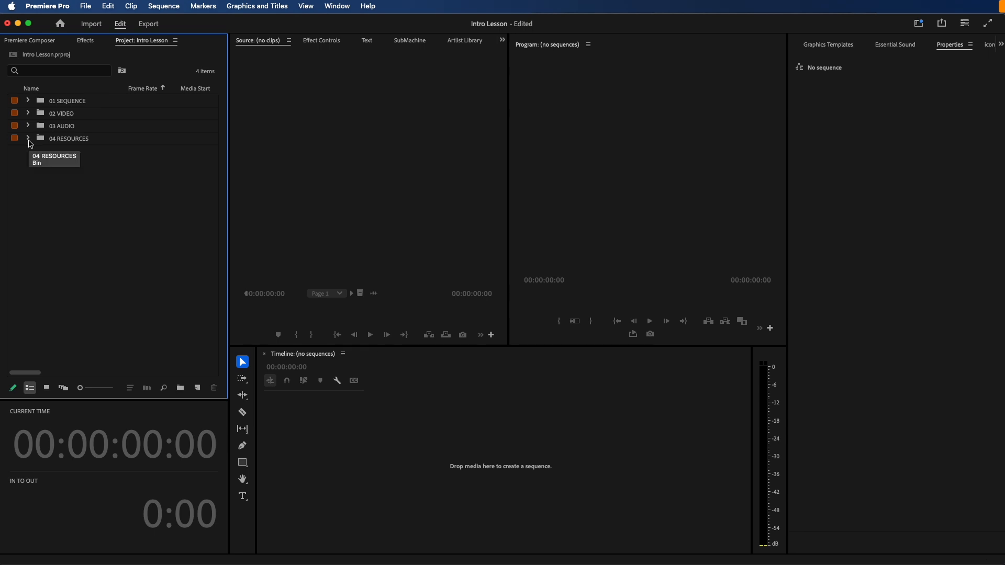
Step: Start a new sequence based on the HD 1080p 25 fps preset
click(84, 5)
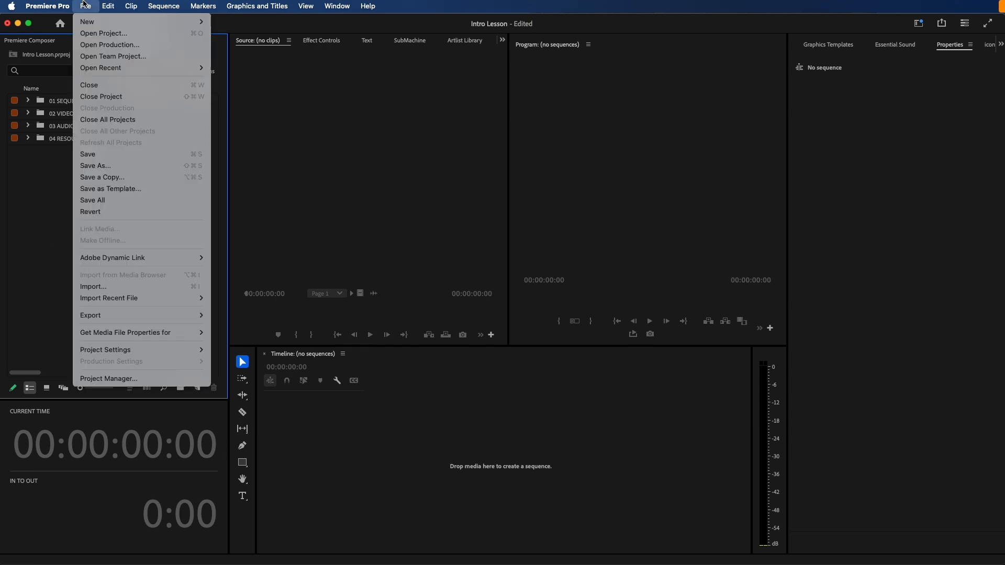
click(369, 33)
click(108, 5)
mouse_move(88, 4)
mouse_move(194, 21)
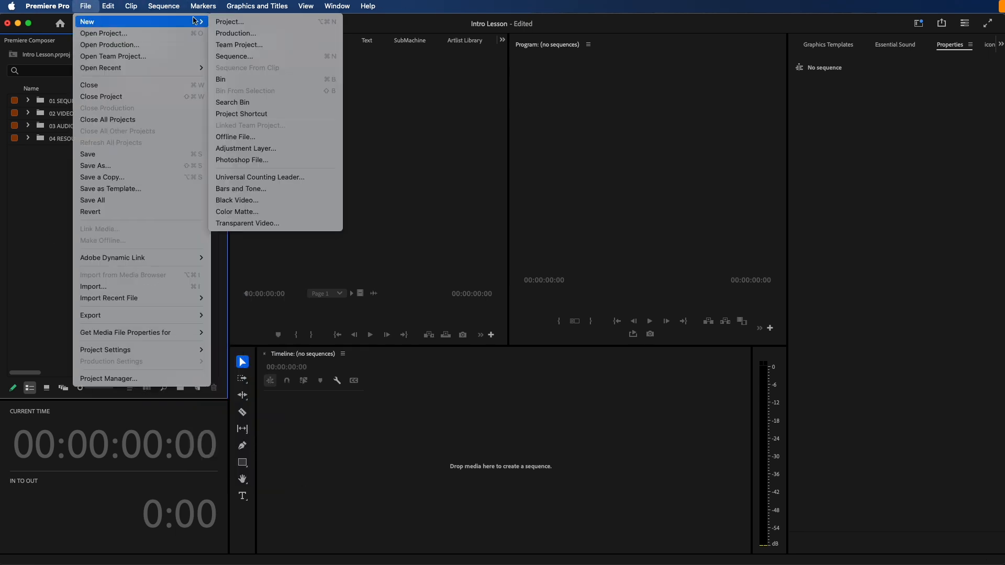
click(310, 56)
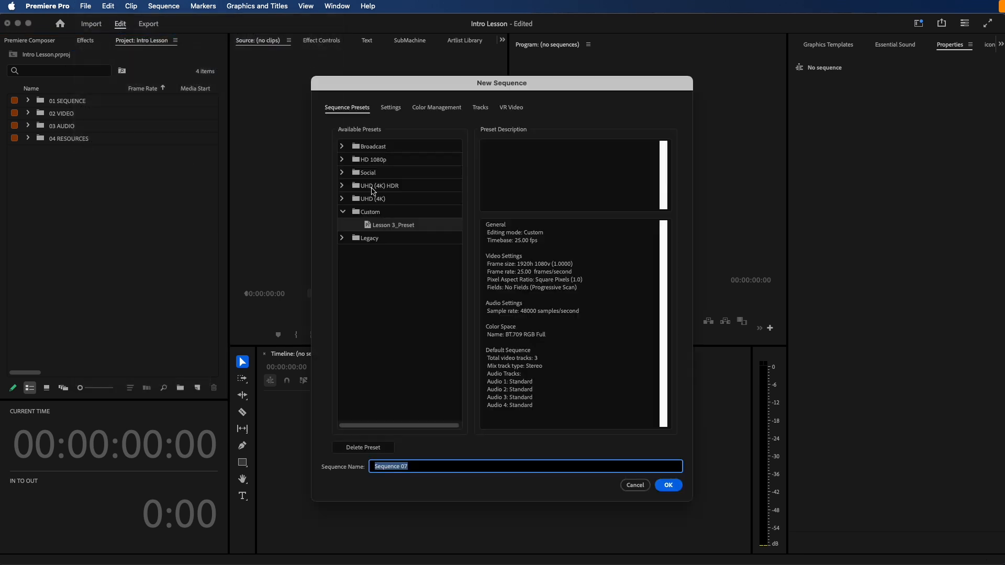
click(370, 226)
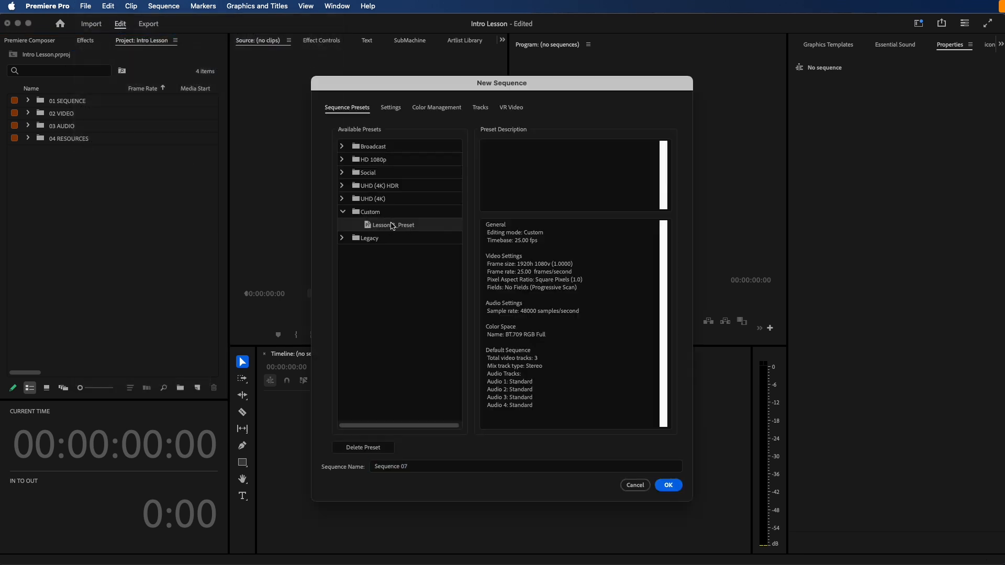
click(343, 212)
click(342, 159)
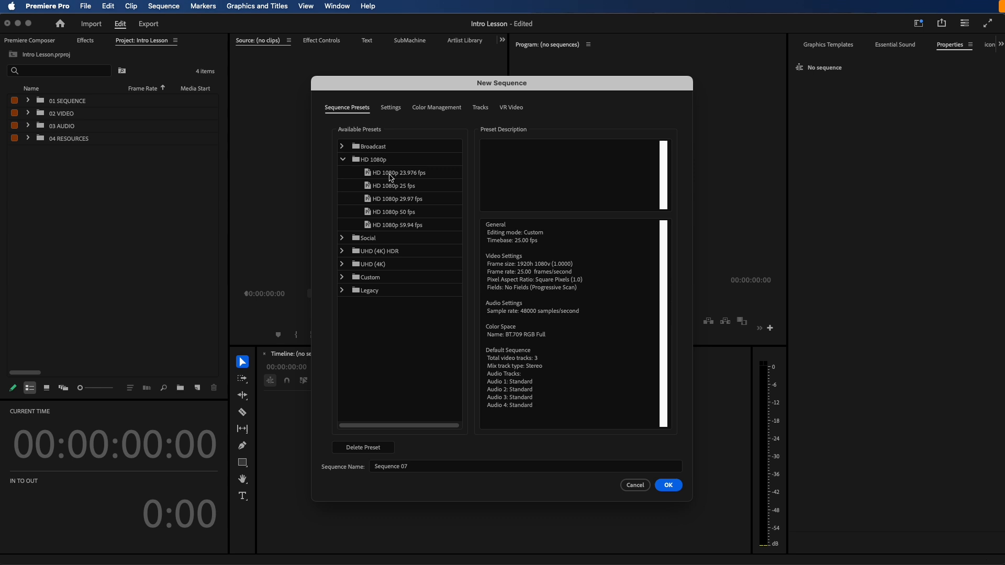
click(378, 186)
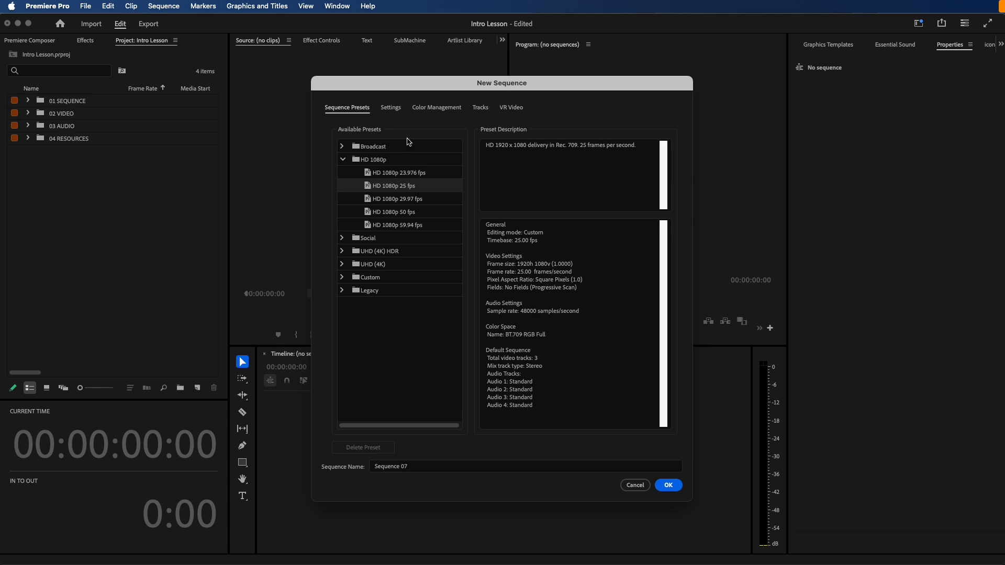
Step: Set the preview file format to I-Frame Only MPEG in the new sequence's settings
click(391, 110)
click(402, 186)
click(382, 181)
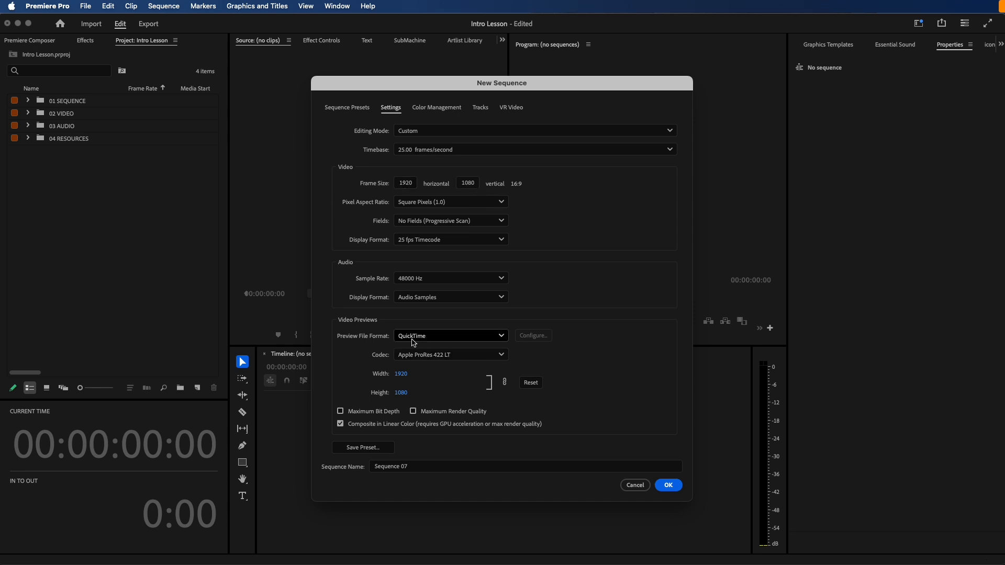
click(444, 337)
click(438, 354)
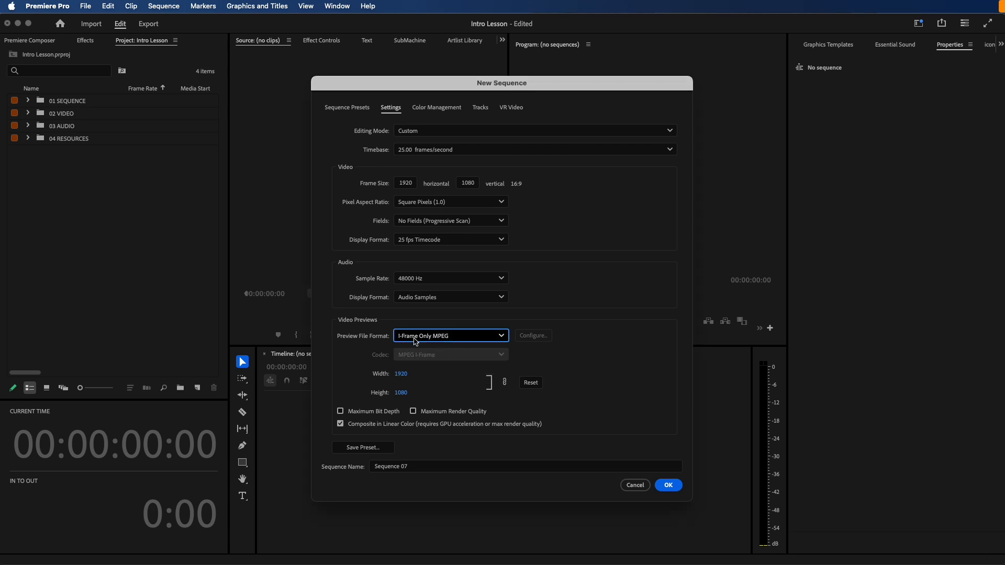
Step: Set the preview file format to QuickTime with the Apple ProRes 422 LT codec
click(450, 336)
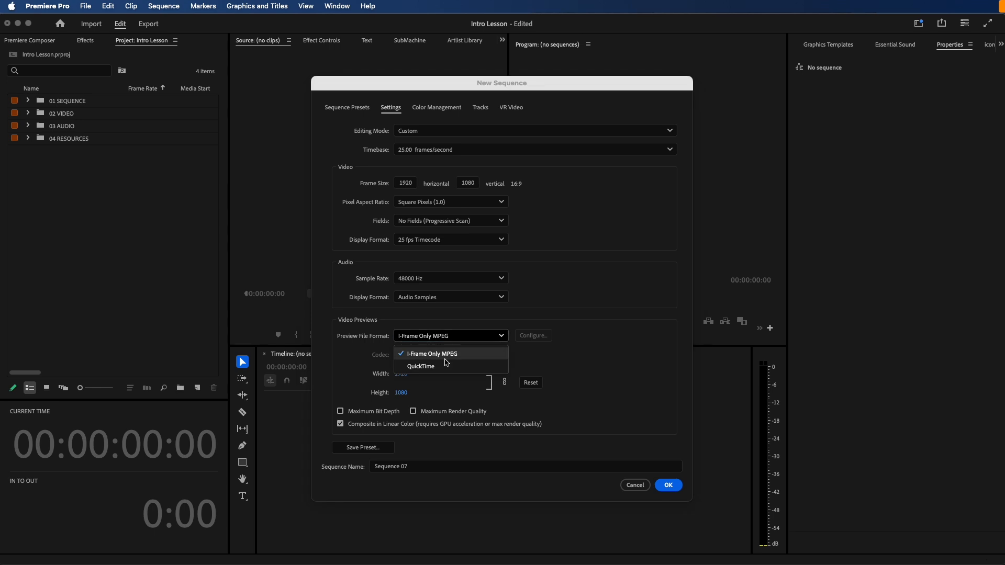
click(443, 361)
click(433, 363)
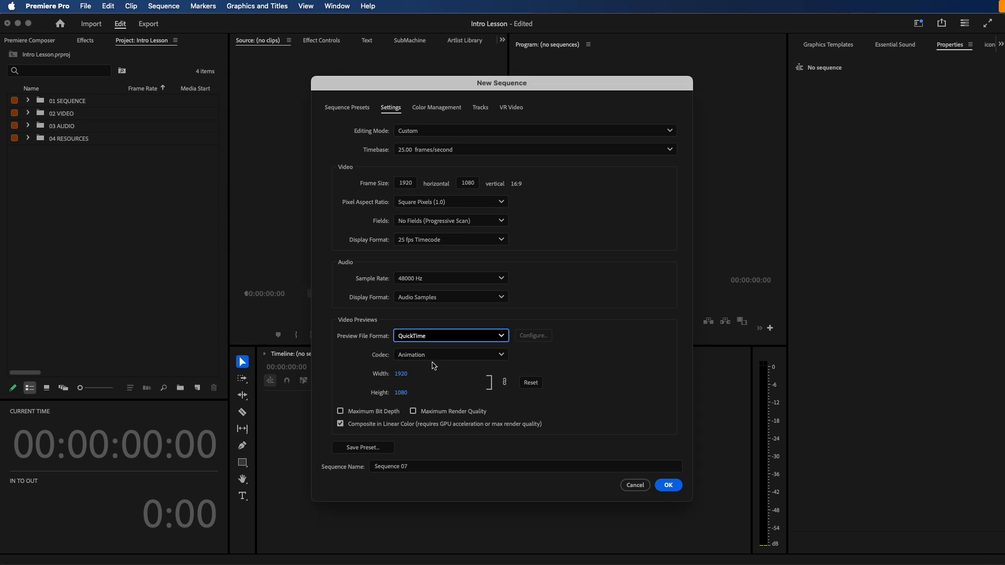
click(435, 99)
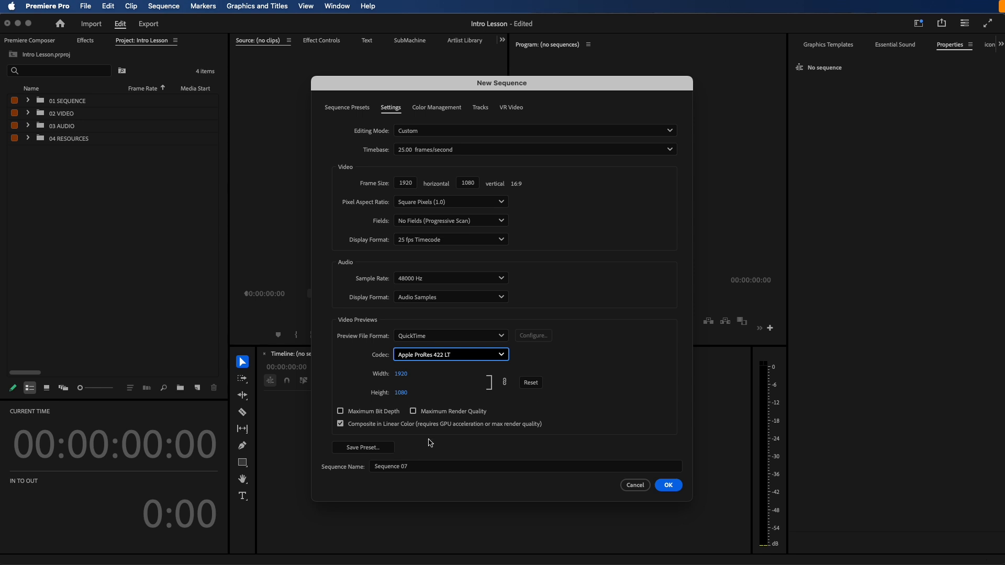
Step: Name the sequence Lesson_3_Edit and create it
click(420, 466)
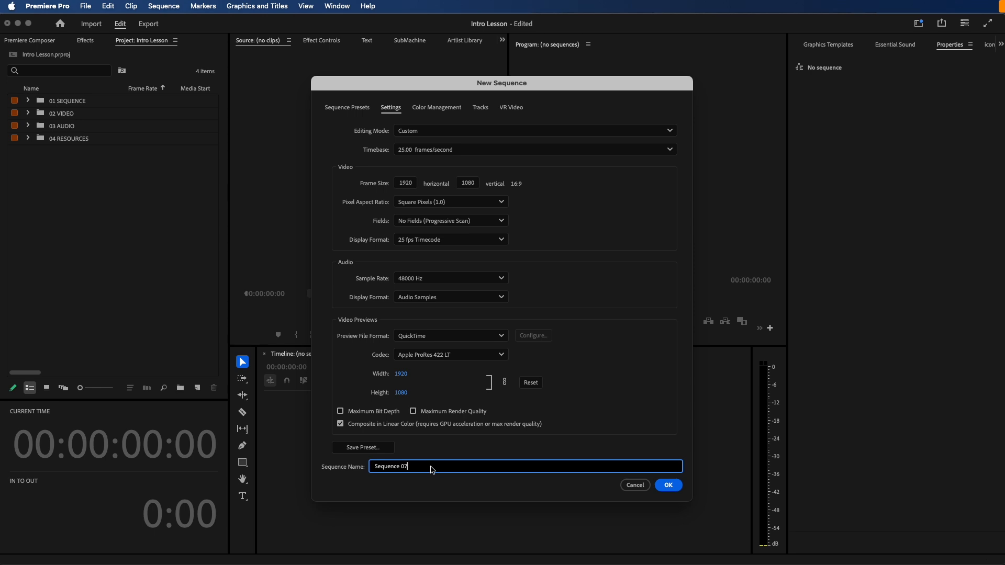
triple_click(428, 467)
text(Lesson_3_Edit)
click(662, 483)
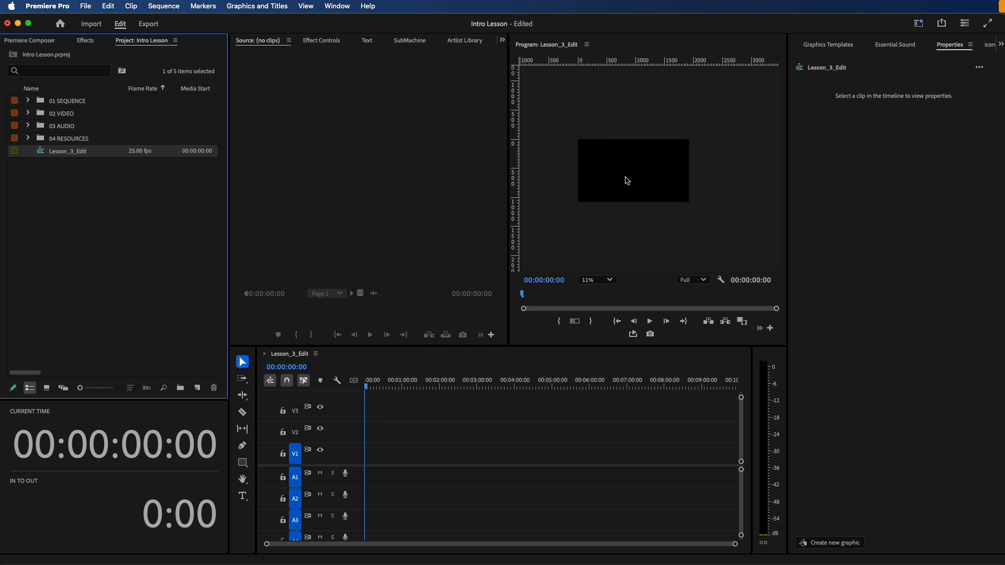
Step: Set the Program Monitor's zoom level to Fit for Lesson_3_Edit
scroll(628, 182, down, 1)
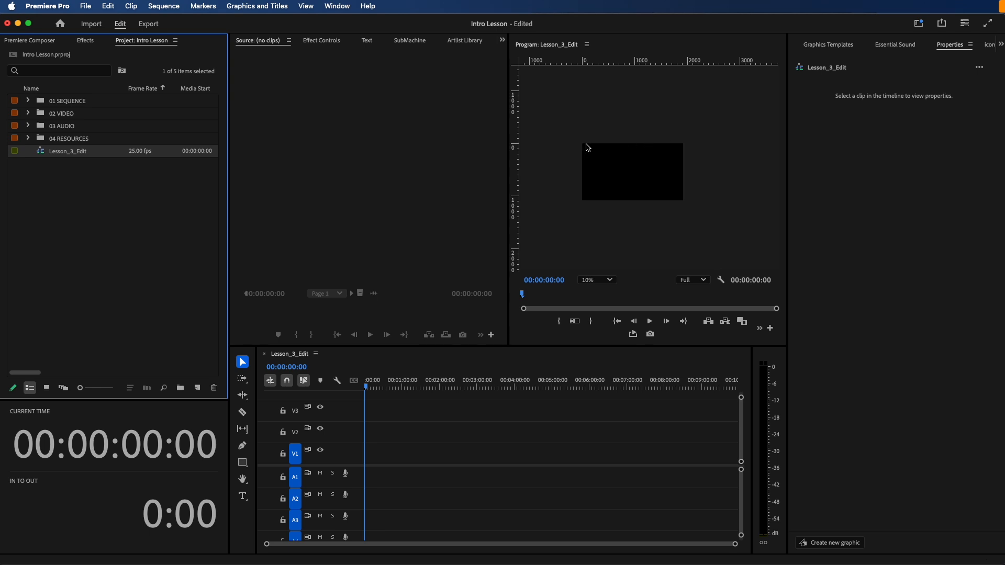
click(601, 281)
click(606, 283)
click(602, 281)
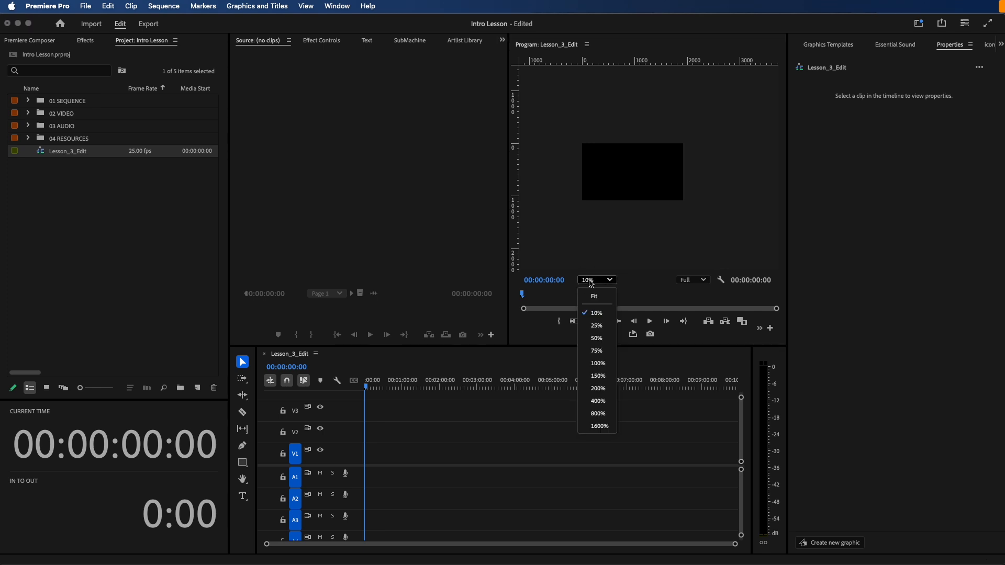
click(599, 297)
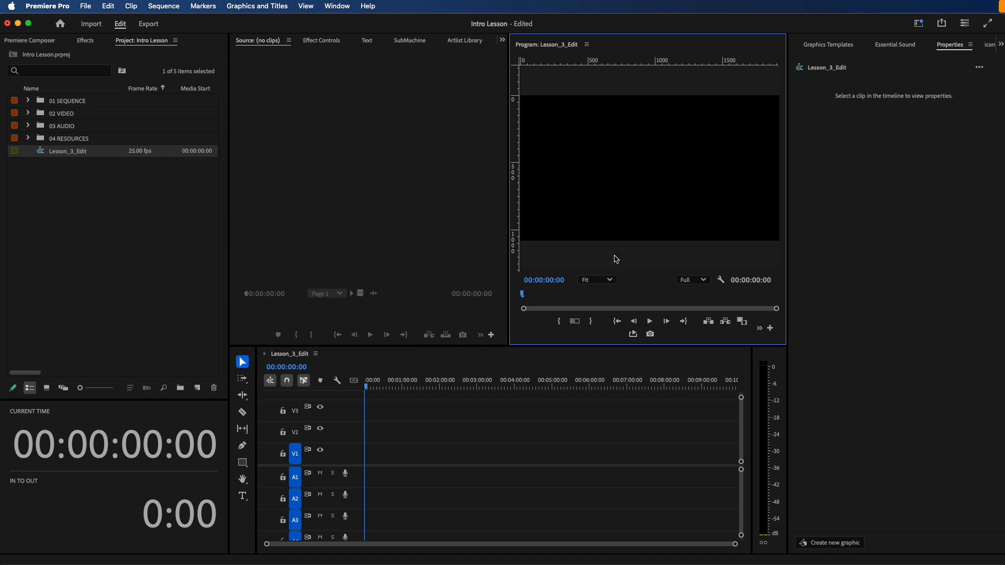
Step: Move the Lesson_3_Edit sequence into the 01 SEQUENCE bin and check the bin's contents
click(62, 182)
click(48, 156)
drag(42, 156, 57, 102)
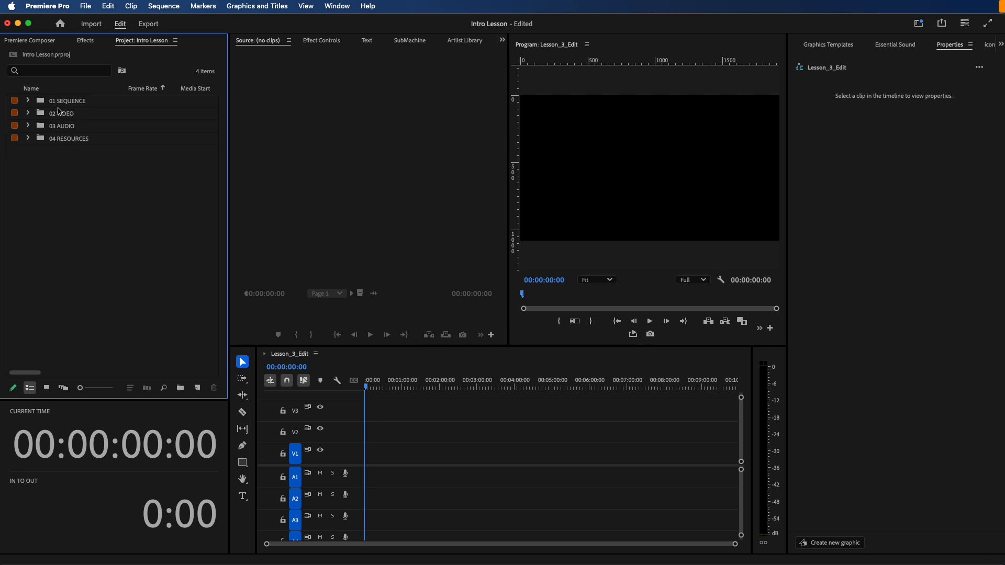
click(29, 101)
click(28, 100)
Step: Expand the 02 VIDEO bin and load bdv-cc00001087.mp4 into the Source Monitor, leaving its name unchanged
click(28, 113)
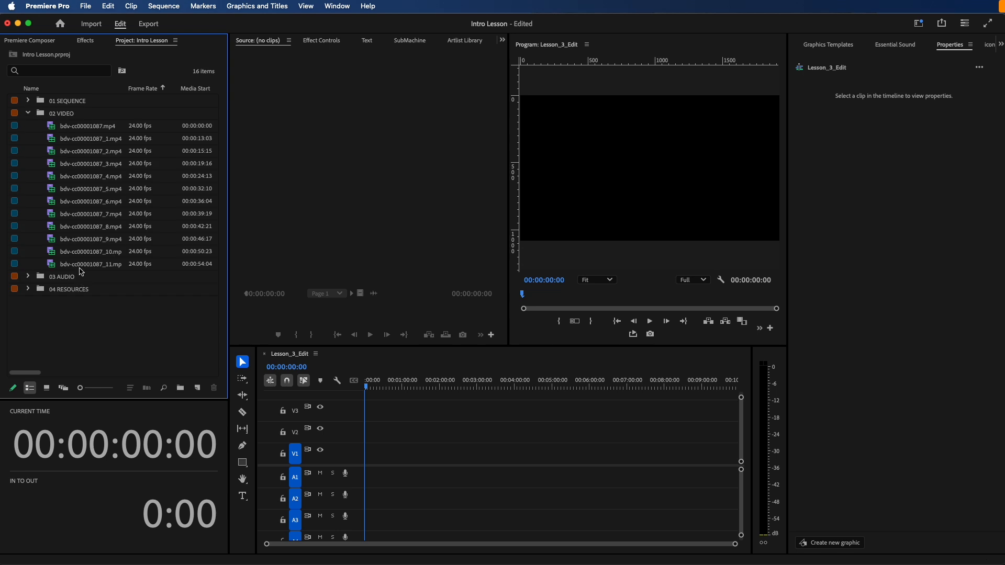
click(56, 128)
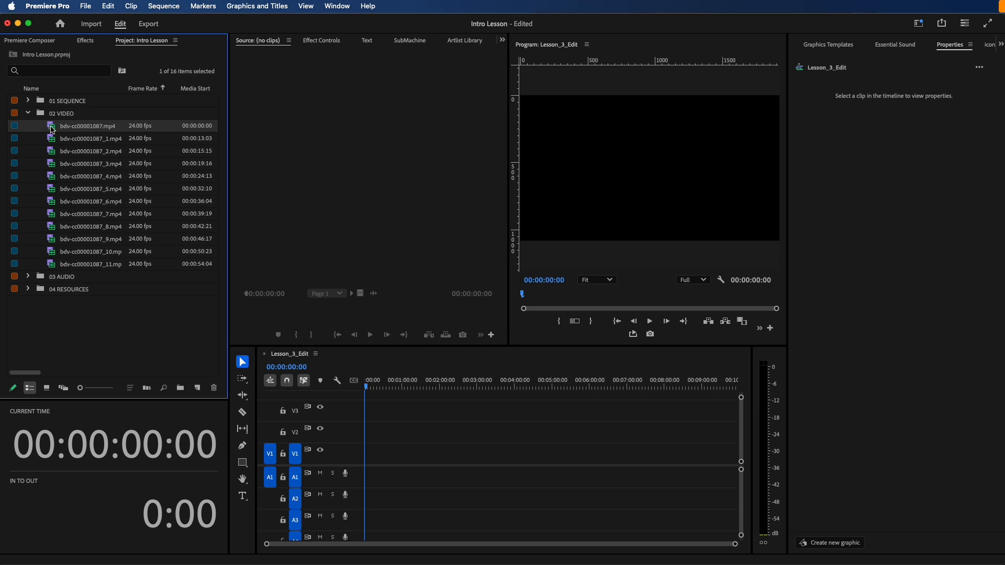
mouse_move(53, 130)
double_click(53, 127)
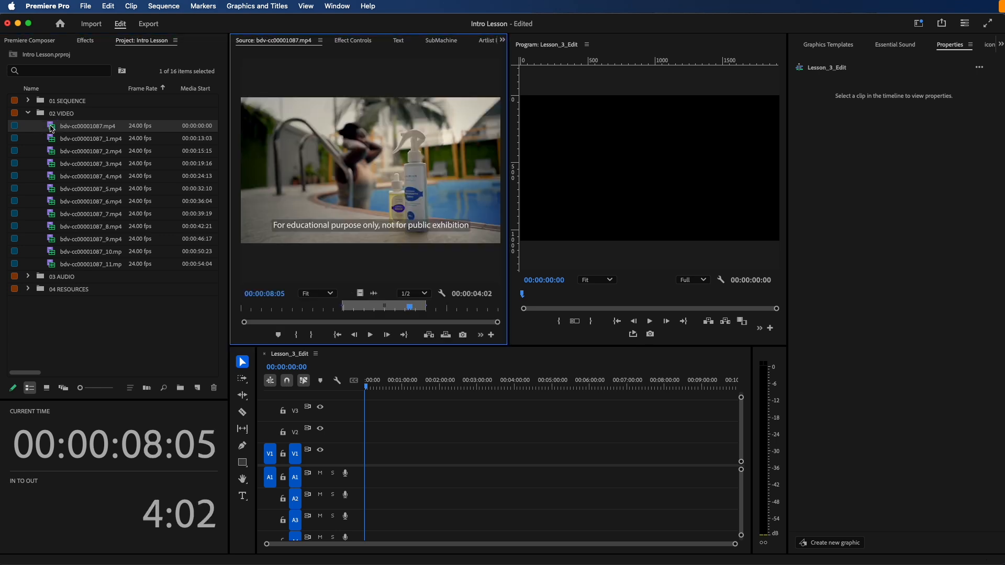
click(74, 126)
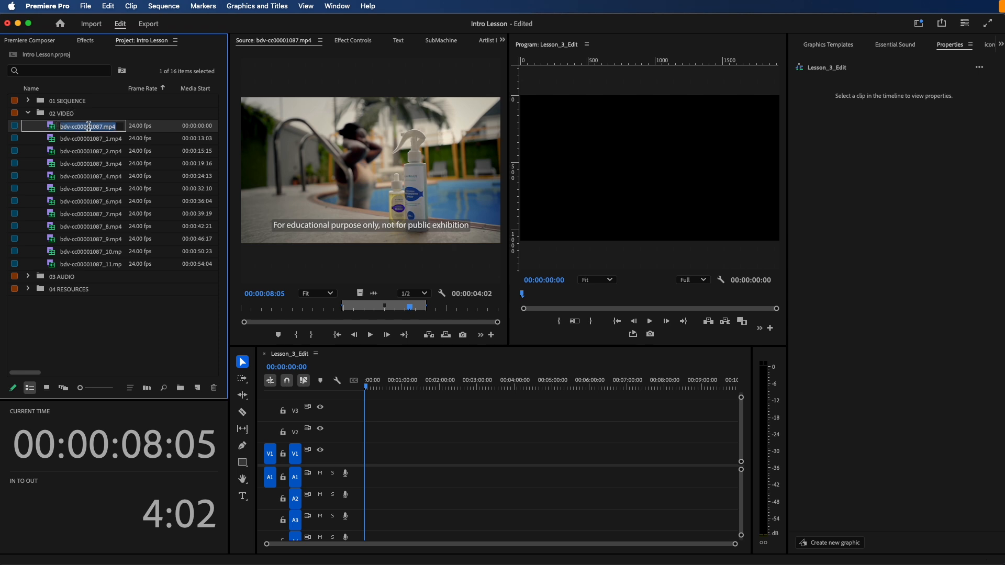
key(Return)
double_click(52, 128)
double_click(52, 128)
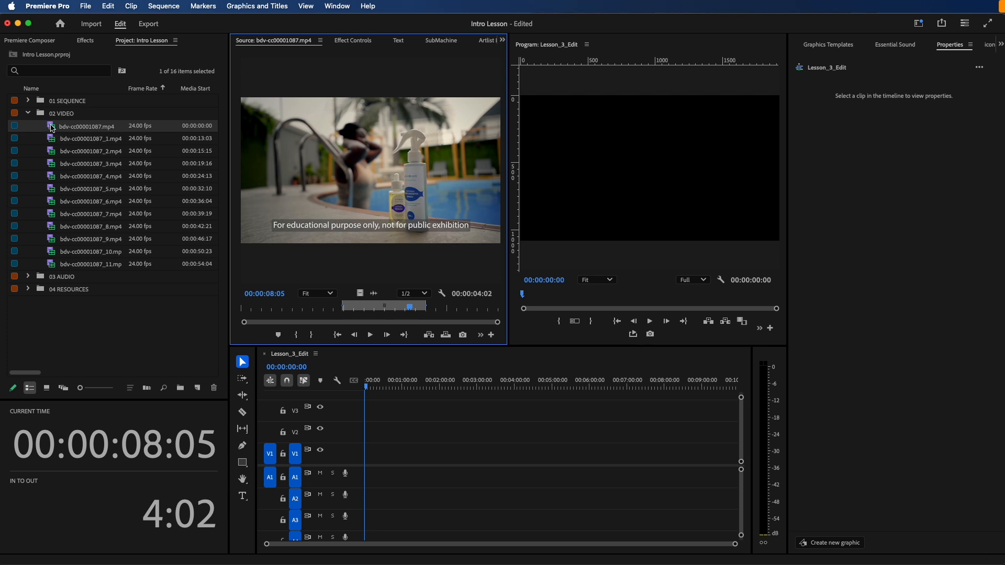
Step: Show the project as thumbnails, open the 02 VIDEO bin and look over its first clips
click(47, 388)
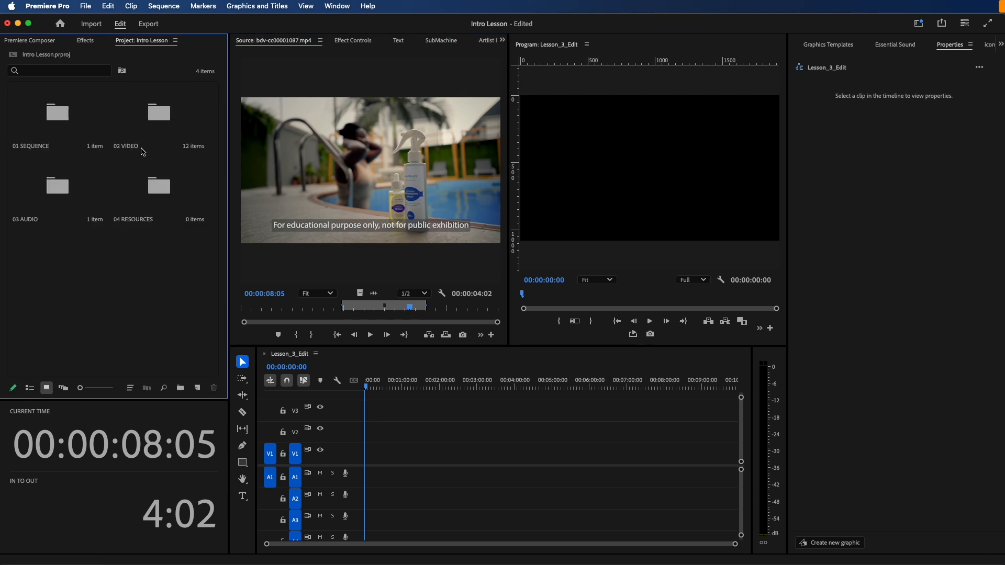
double_click(155, 121)
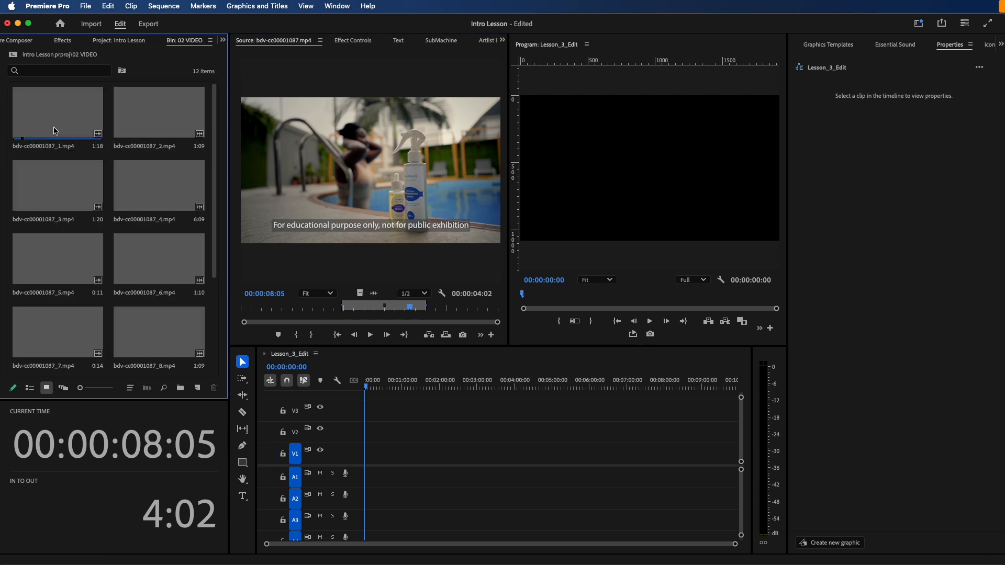
click(66, 115)
click(132, 121)
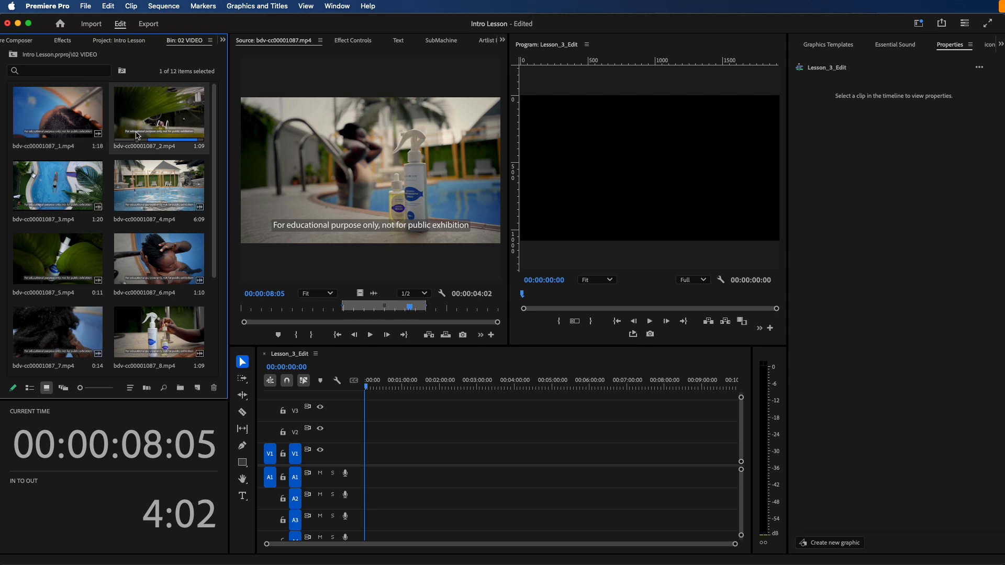
click(79, 200)
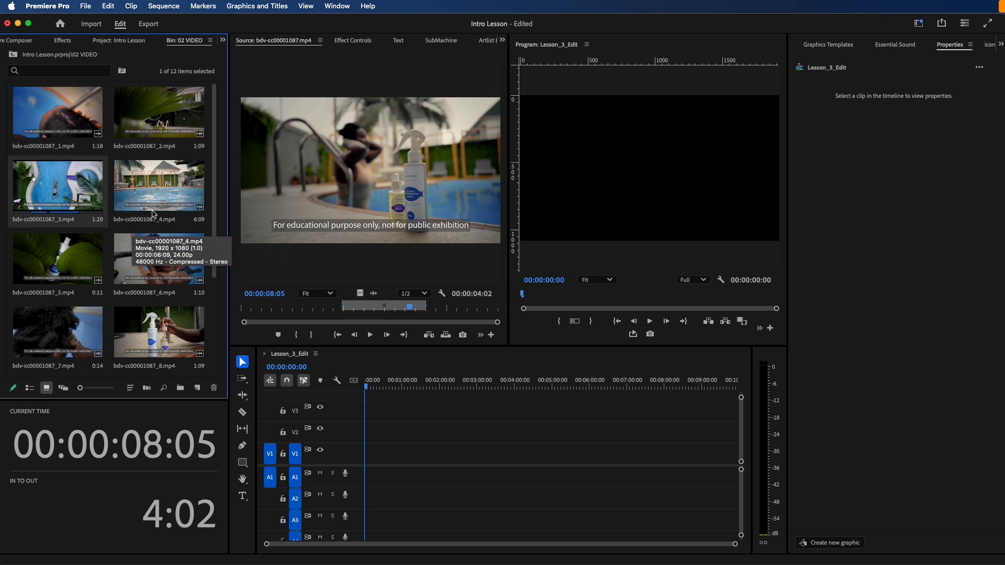
Step: Return both the 02 VIDEO bin and the Intro Lesson project to list view
click(30, 388)
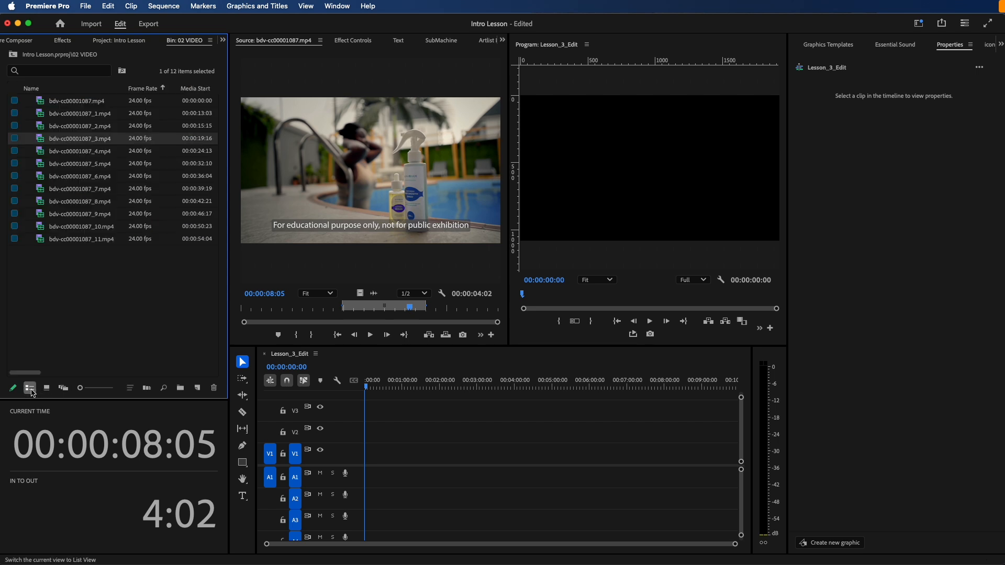
click(124, 41)
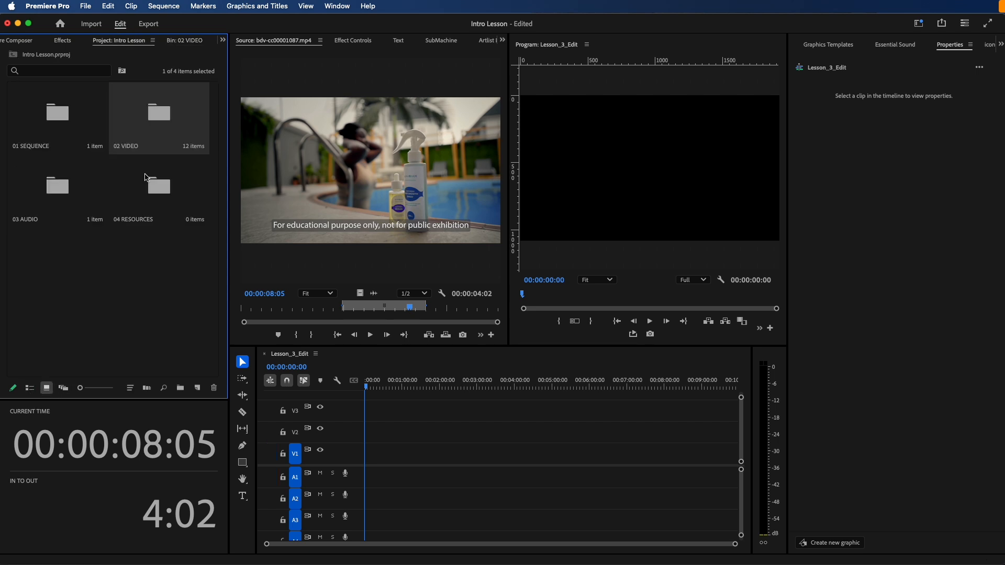
click(31, 390)
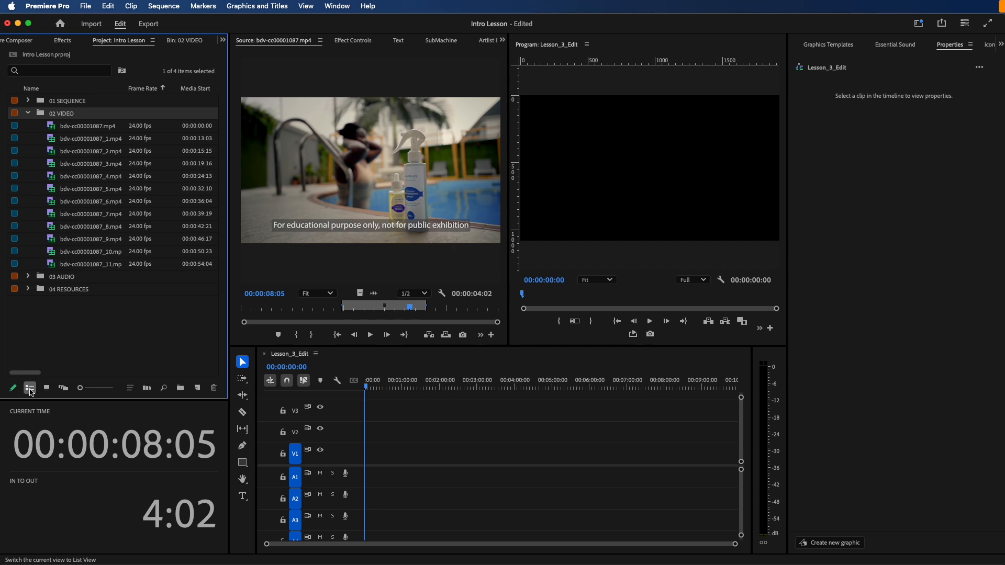
Step: View bdv-cc00001087.mp4 and bdv-cc00001087_7.mp4 in the Source Monitor, and collapse the 02 VIDEO bin
double_click(52, 127)
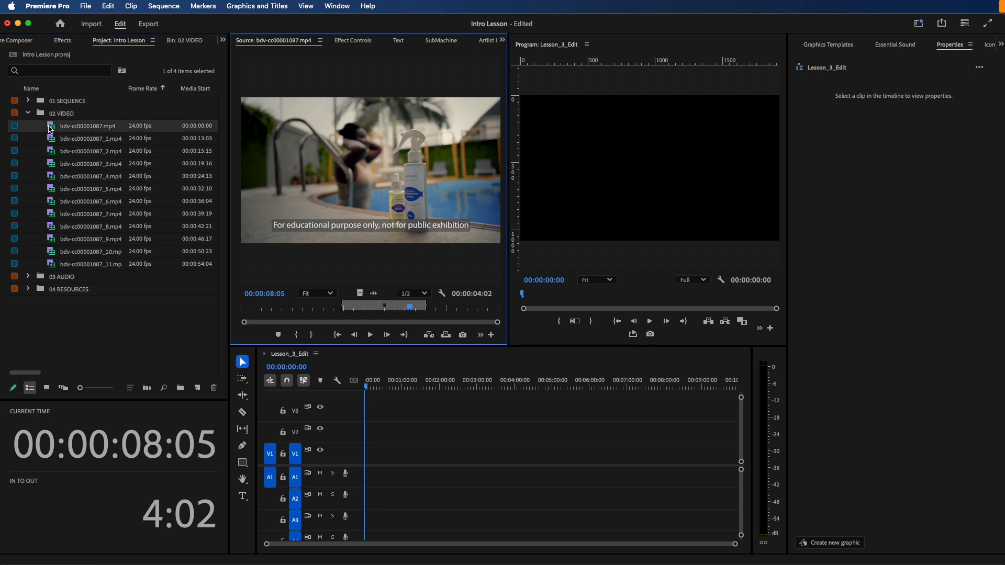
click(69, 126)
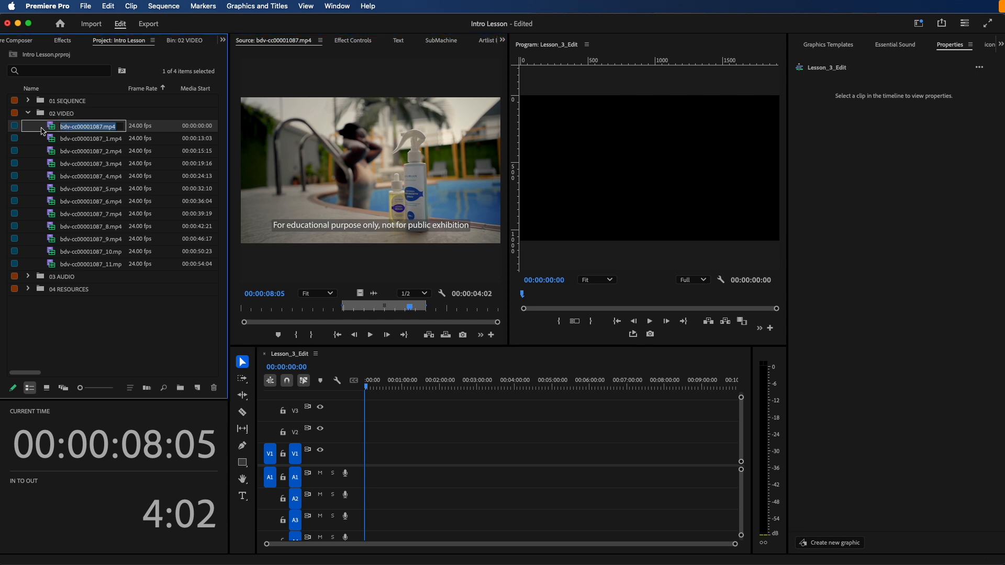
double_click(54, 128)
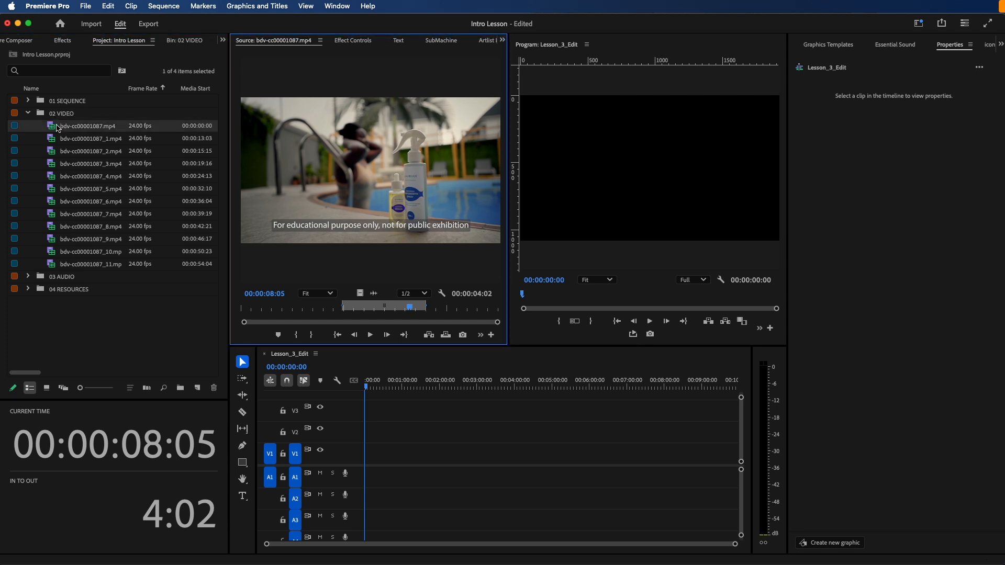
click(55, 128)
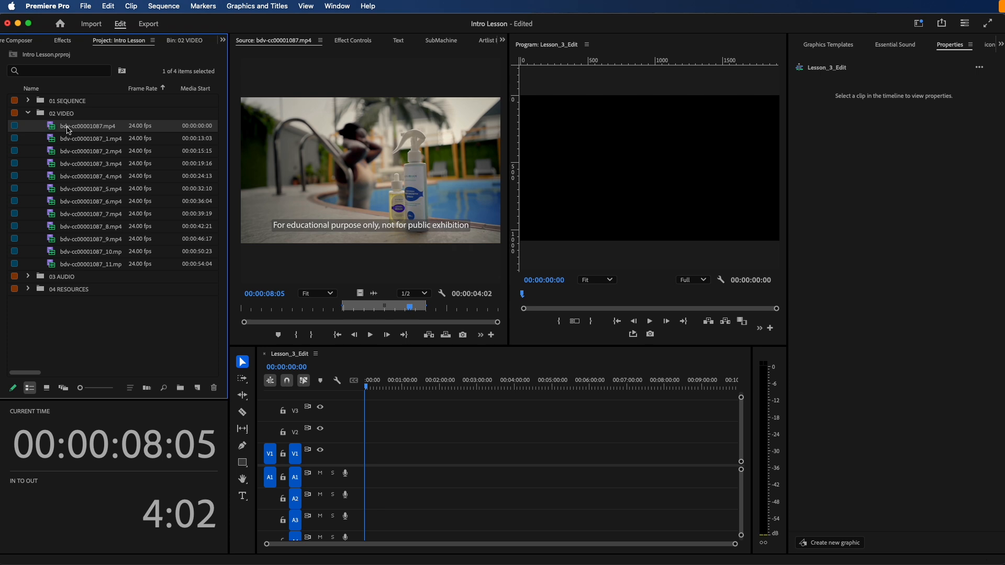
double_click(69, 139)
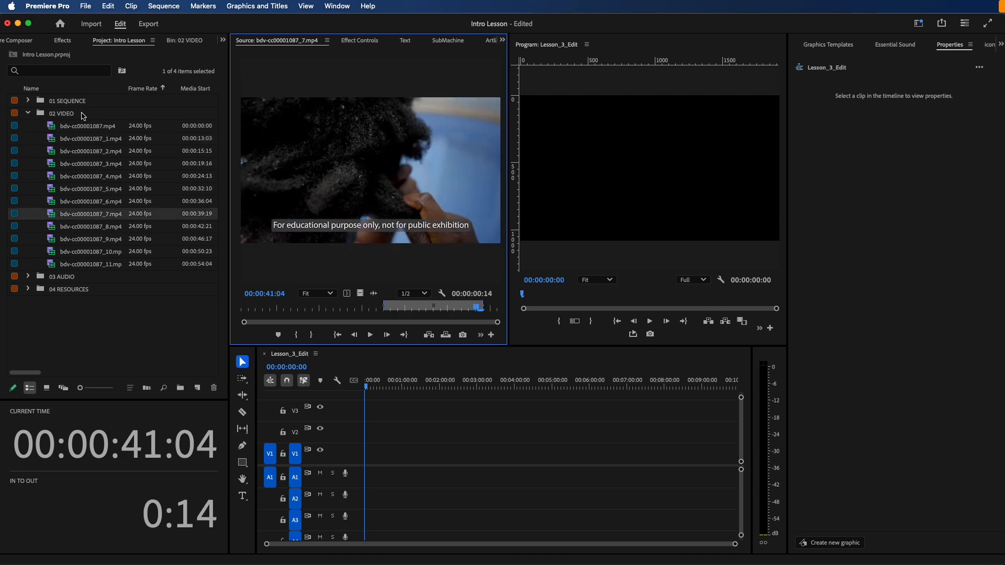
click(29, 113)
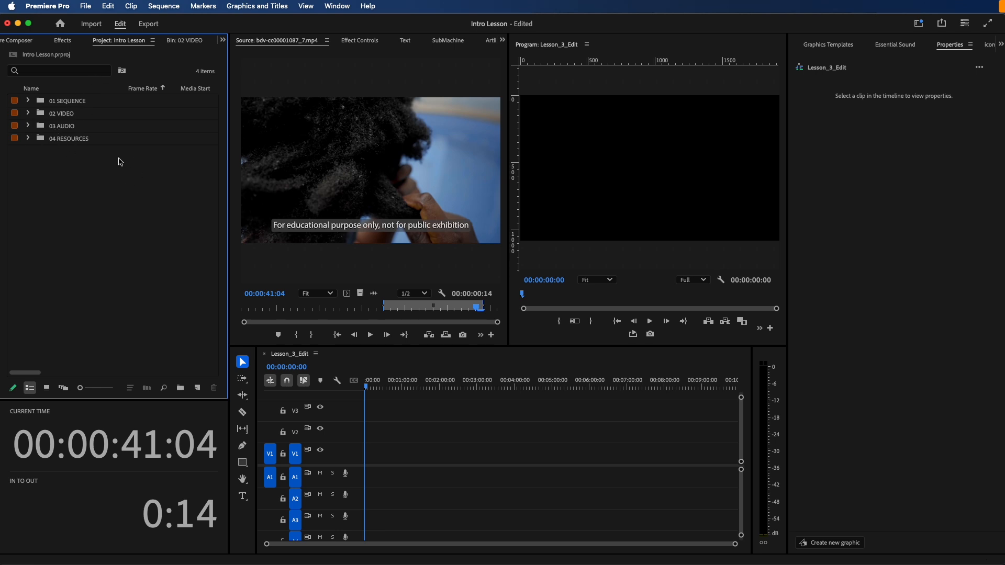
Step: Switch to Finder and preview the music tracks in the 02 AUDIO folder, starting with Blue Butter
key(super+Tab)
click(533, 240)
click(512, 175)
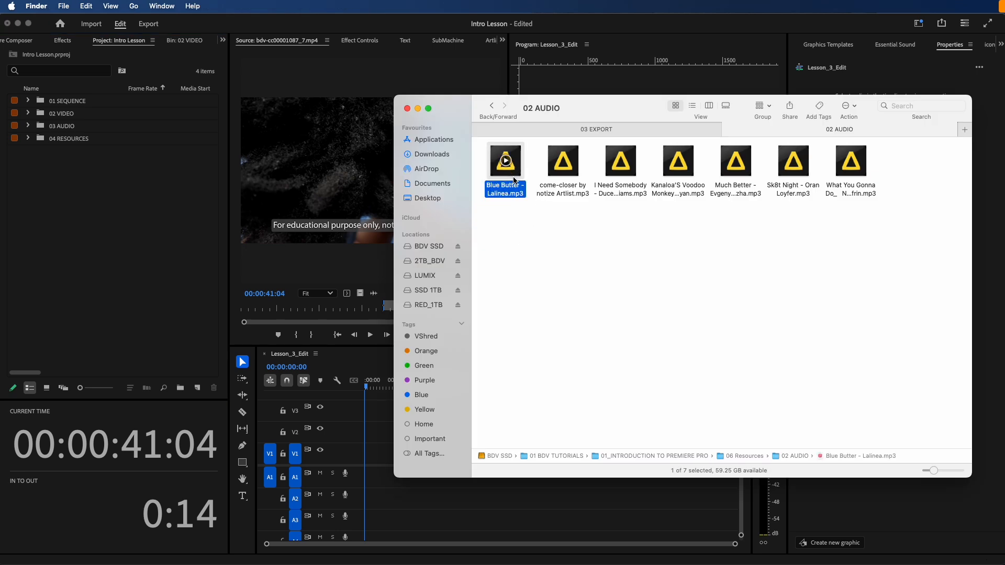
key(space)
key(Right)
key(Right)
key(Right)
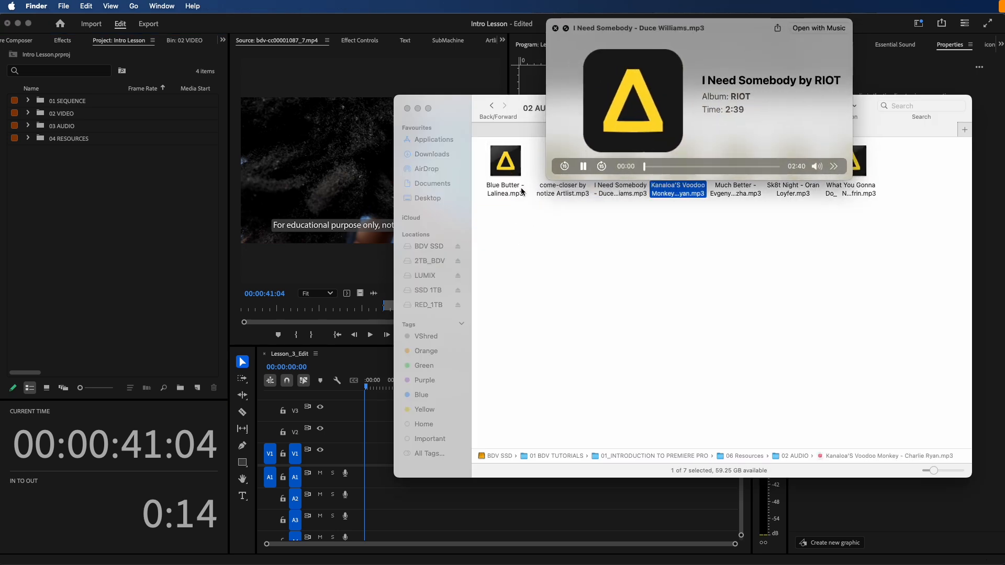
key(Right)
key(Right)
key(Left)
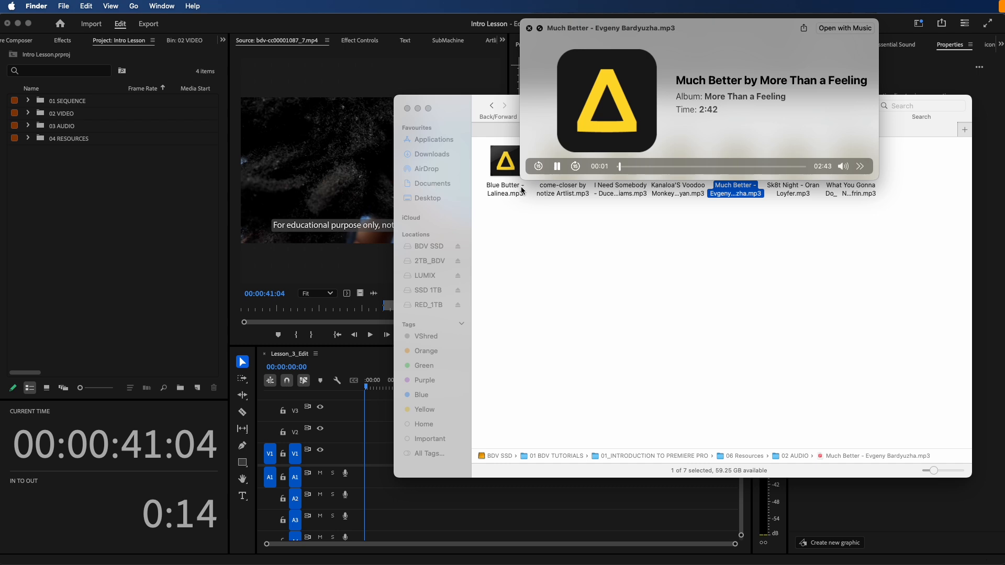
key(space)
click(670, 257)
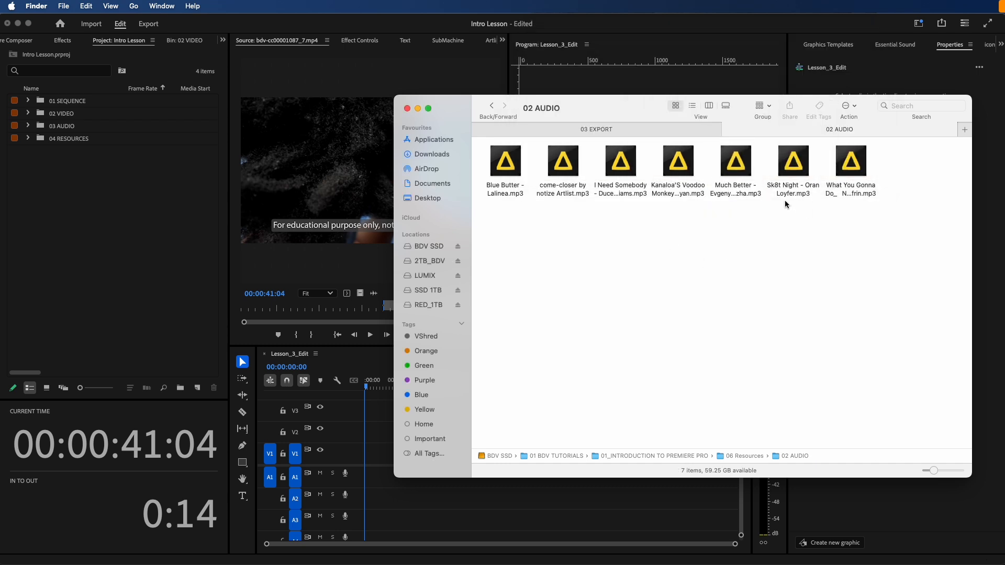
Step: Preview the I Need Somebody and come-closer tracks in the 02 AUDIO folder
click(623, 187)
key(space)
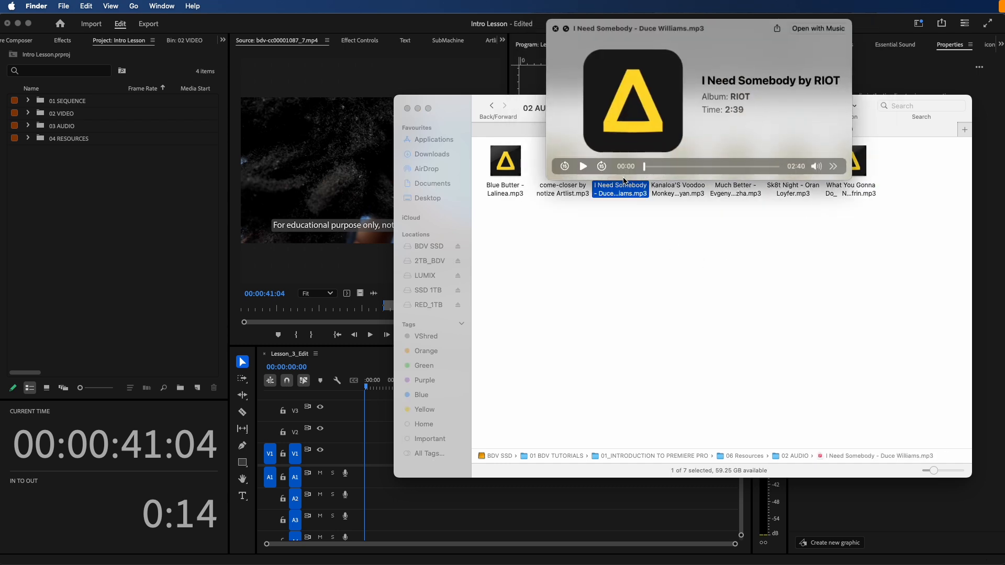
click(559, 188)
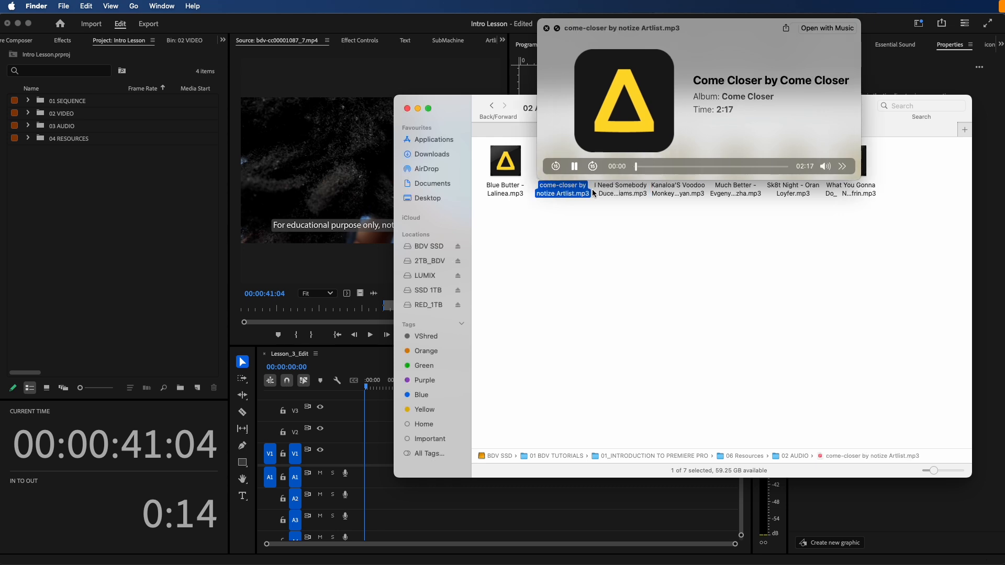
key(space)
Step: Import the come-closer track, followed by all seven tracks of Finder's 02 AUDIO folder, into the project's 03 AUDIO bin
drag(561, 166, 100, 128)
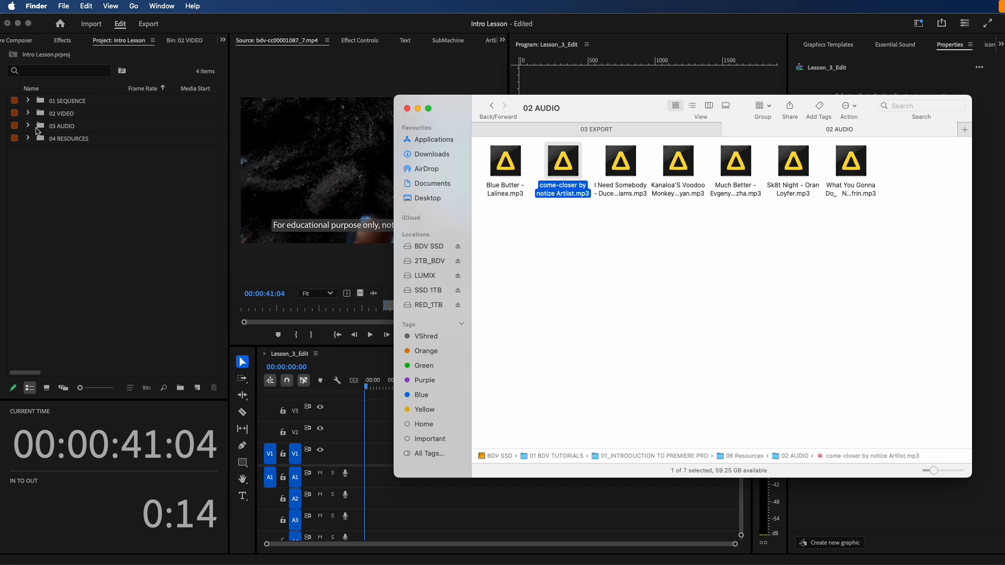
mouse_move(569, 171)
mouse_down()
mouse_move(188, 156)
mouse_move(602, 179)
mouse_move(586, 178)
mouse_up()
drag(887, 234, 267, 120)
drag(505, 163, 31, 131)
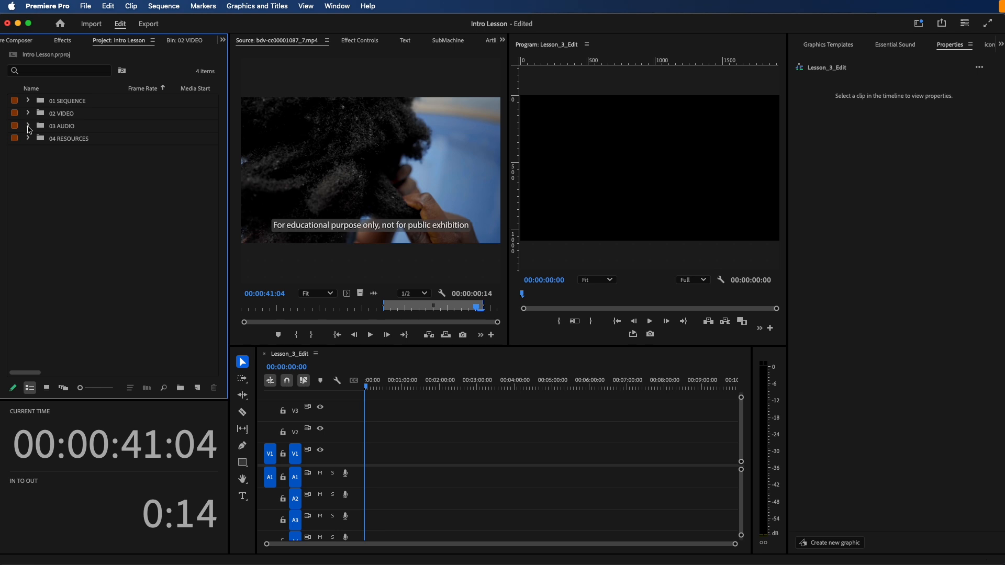
Step: Check the contents of the 03 AUDIO, 02 VIDEO and 01 SEQUENCE bins, and collapse them again
click(28, 126)
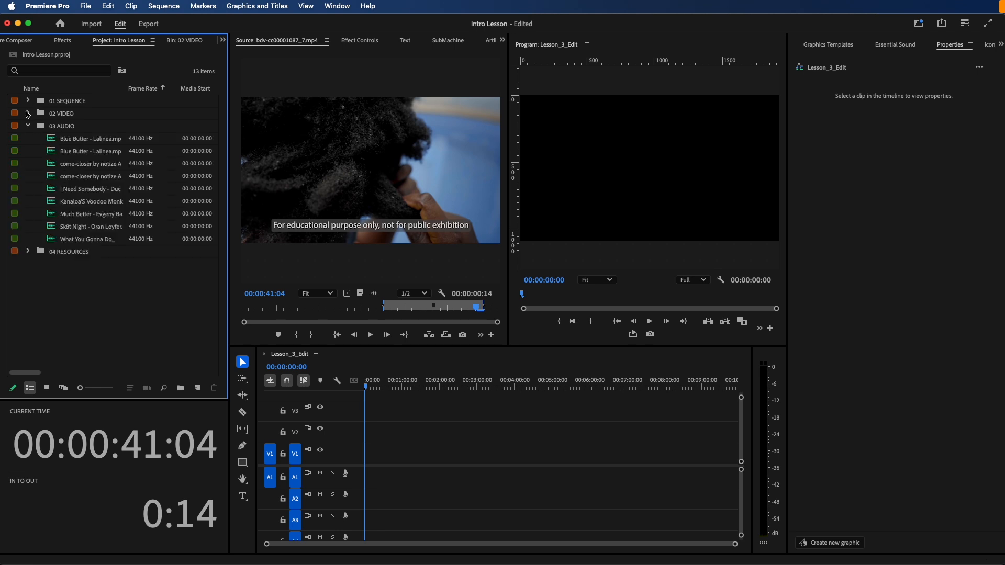
click(28, 114)
click(29, 114)
click(30, 100)
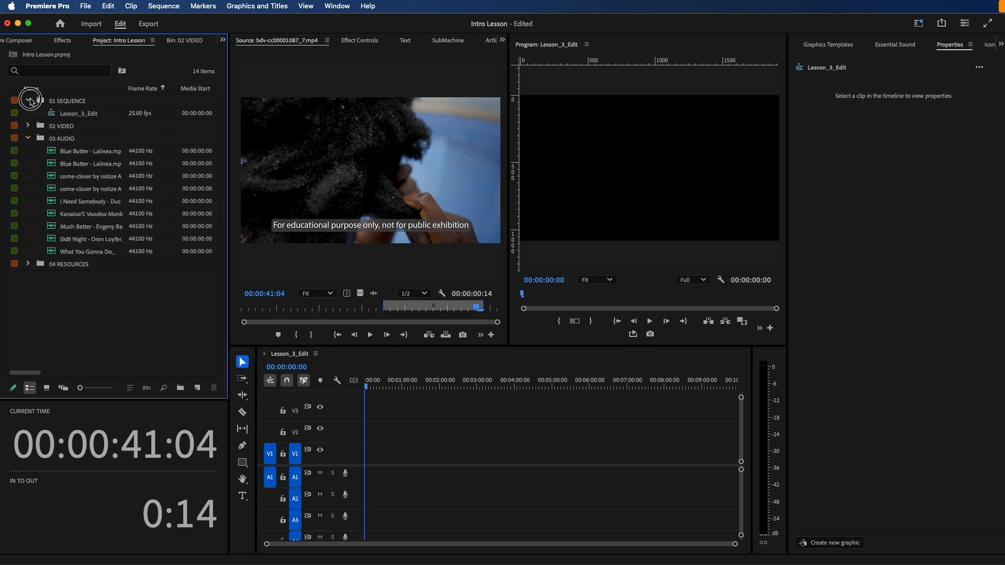
click(30, 101)
click(29, 126)
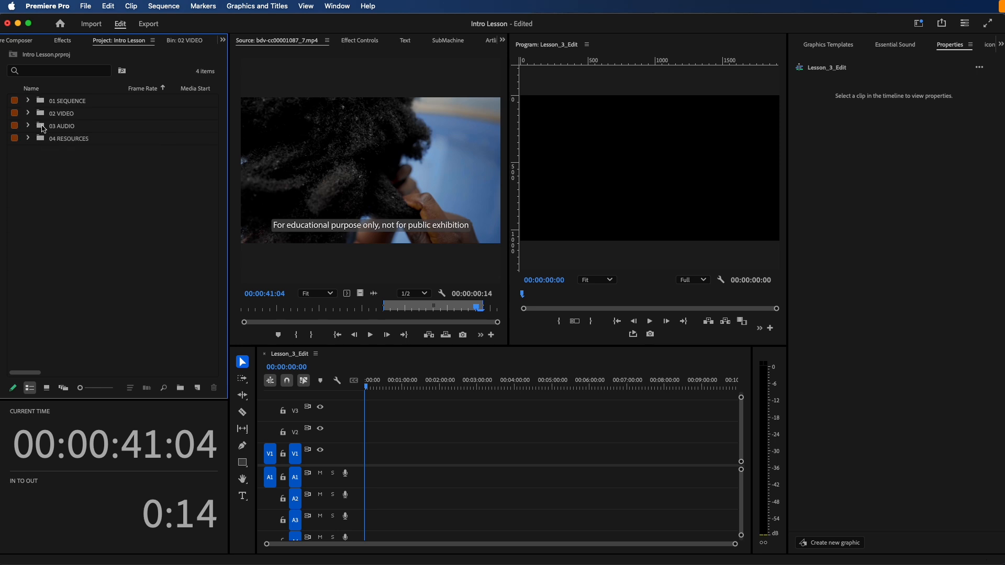
Step: Load bdv-cc00001087.mp4 from the 02 VIDEO bin into the Source Monitor and scrub through it, ending near its start at 00:00:00:08
click(28, 113)
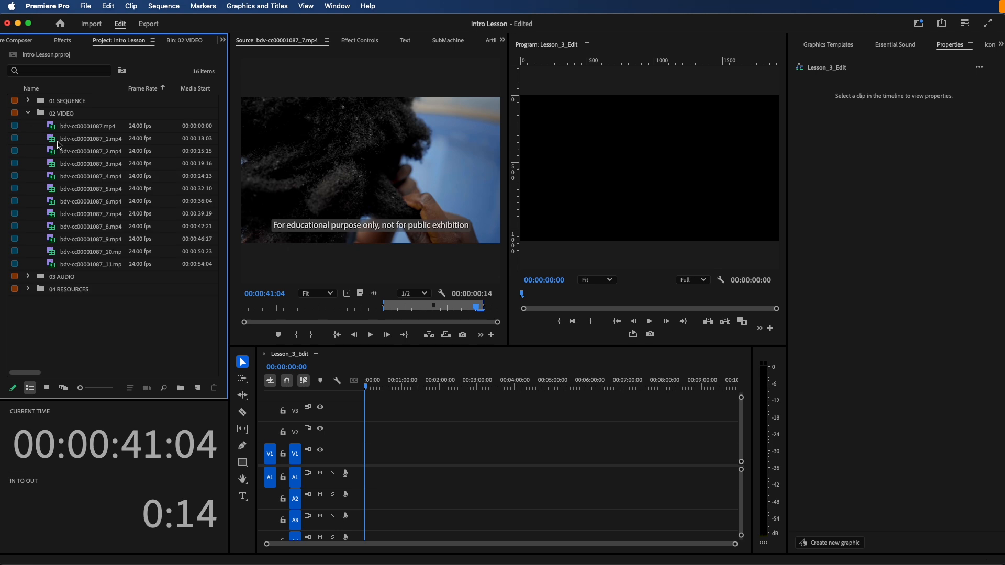
double_click(50, 127)
drag(319, 309, 433, 309)
click(281, 308)
drag(249, 308, 250, 311)
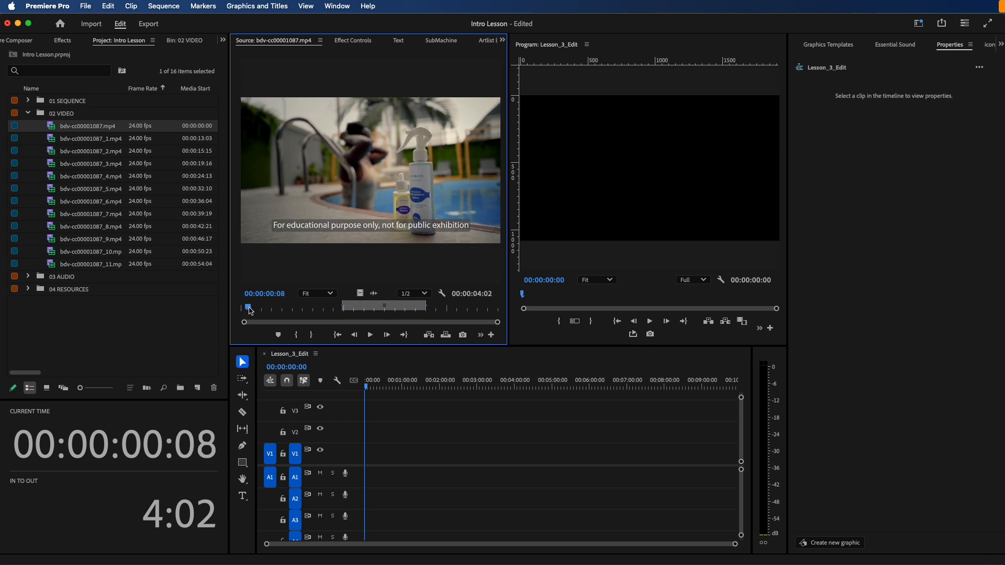
Step: Review the remaining bdv-cc00001087 clips of the 02 VIDEO bin one after another in the Source Monitor, through bdv-cc00001087_11.mp4
drag(249, 308, 260, 309)
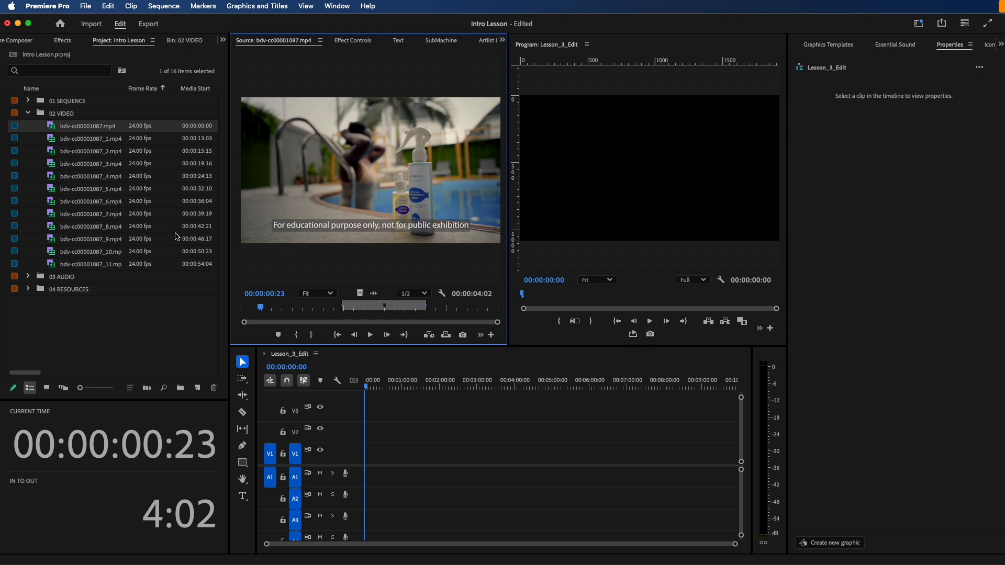
click(51, 138)
click(53, 151)
click(54, 165)
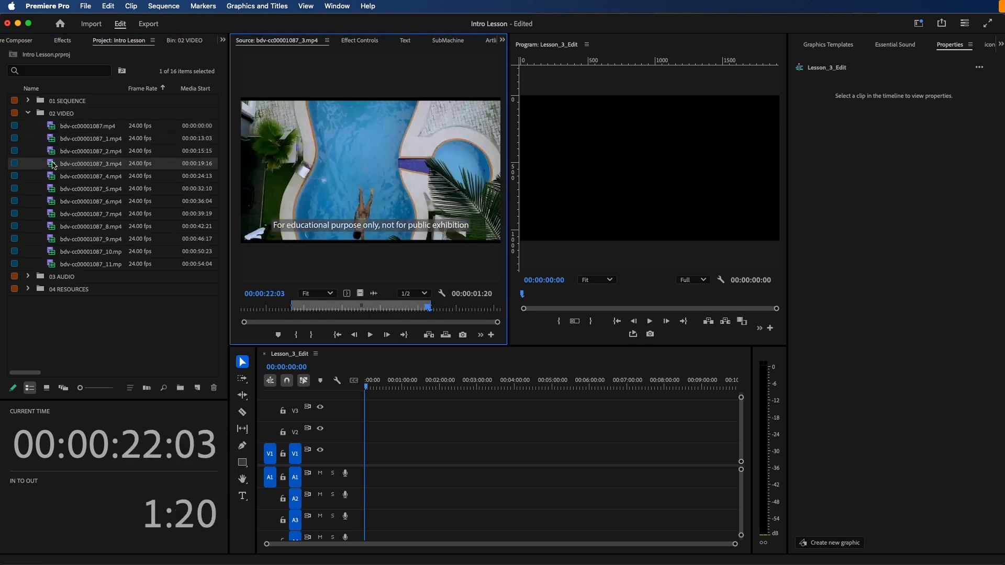
click(52, 176)
click(51, 189)
click(51, 202)
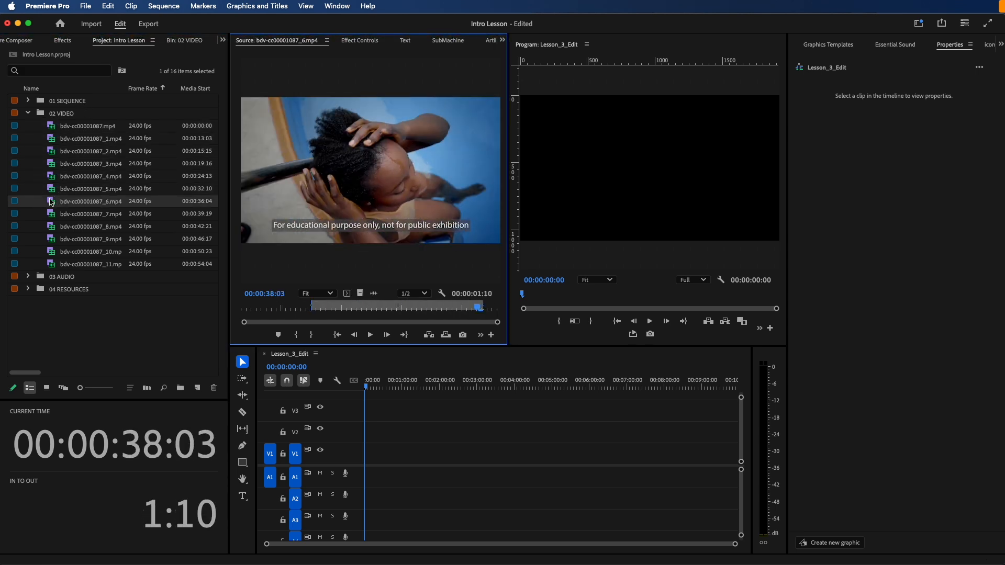
double_click(51, 215)
double_click(51, 240)
double_click(53, 228)
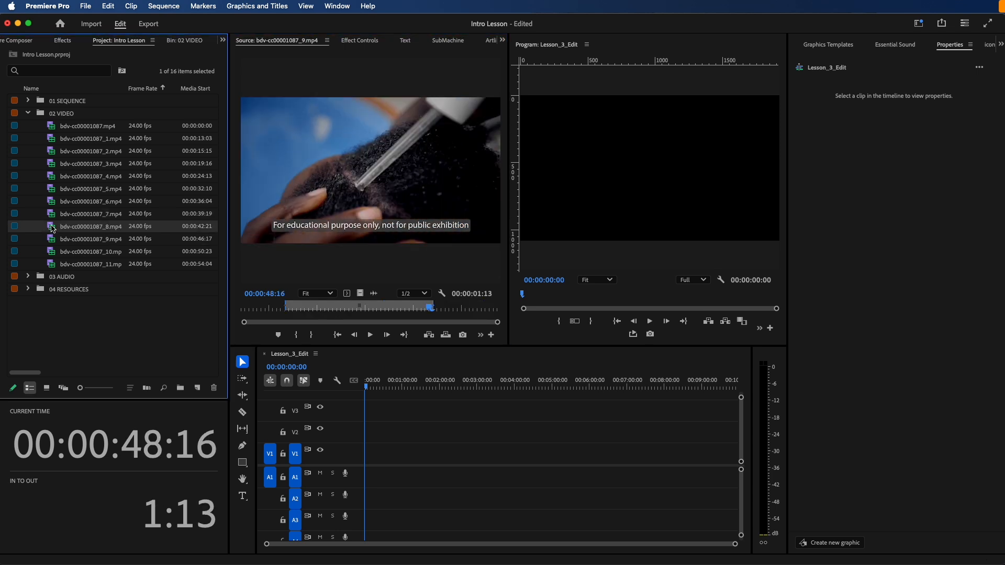
double_click(52, 241)
double_click(51, 253)
double_click(51, 266)
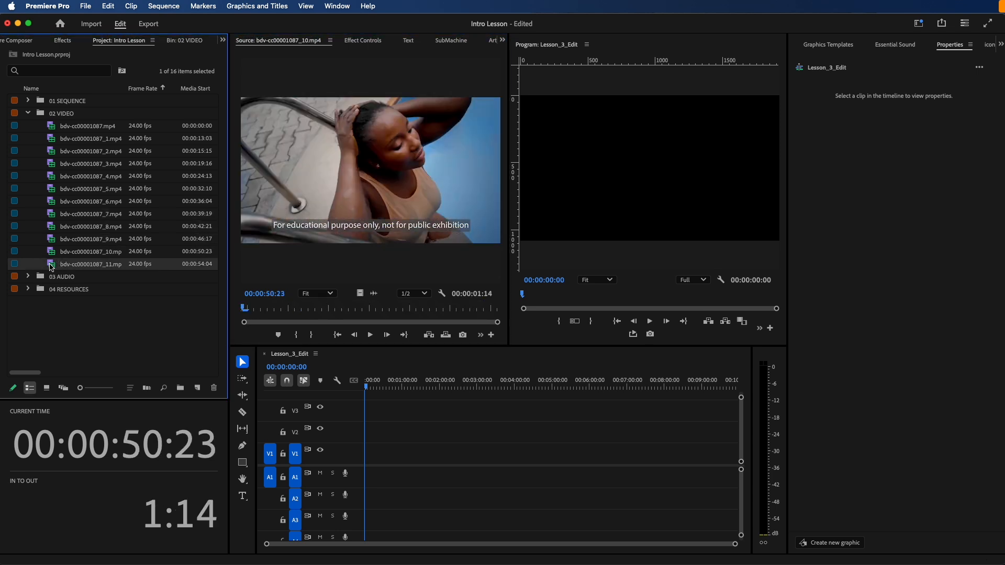
Step: Recheck bdv-cc00001087_4.mp4 and bdv-cc00001087_6.mp4, and load bdv-cc00001087_3.mp4 into the Source Monitor
double_click(52, 178)
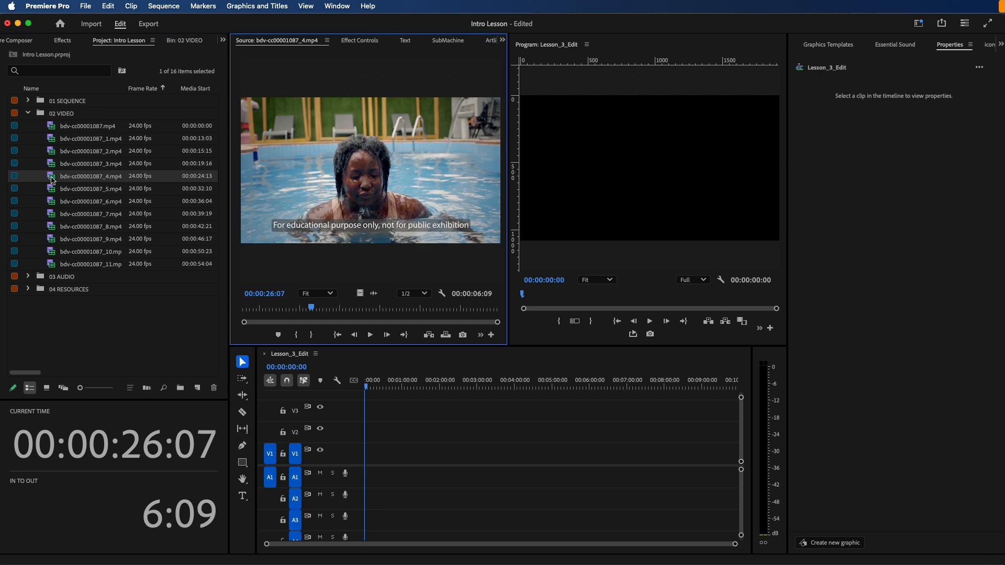
double_click(52, 201)
double_click(52, 178)
double_click(51, 165)
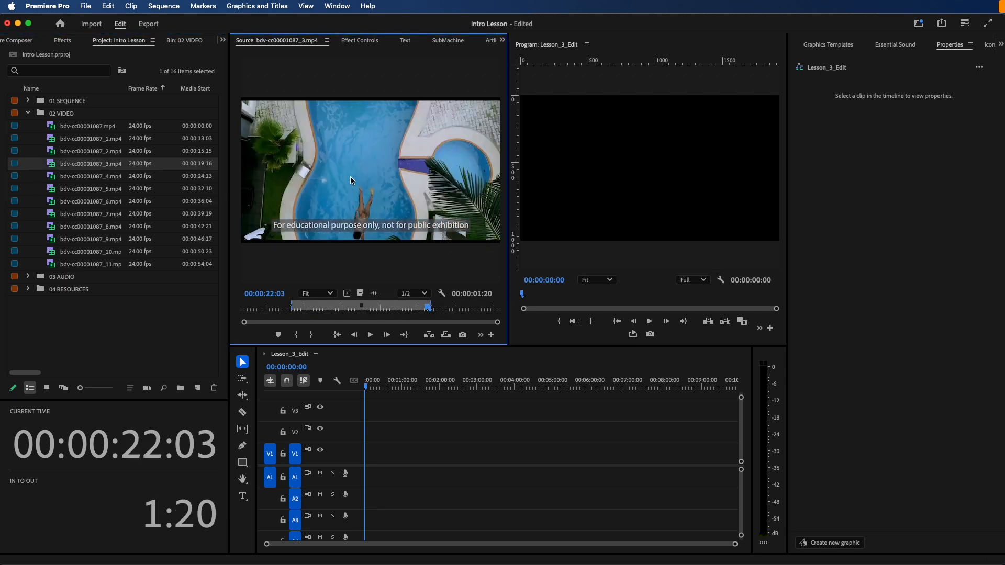
Step: Scrub and play the bdv-cc00001087_3.mp4 pool shot from its start at 00:00:19:16, returning to 00:00:20:08
drag(284, 308, 263, 309)
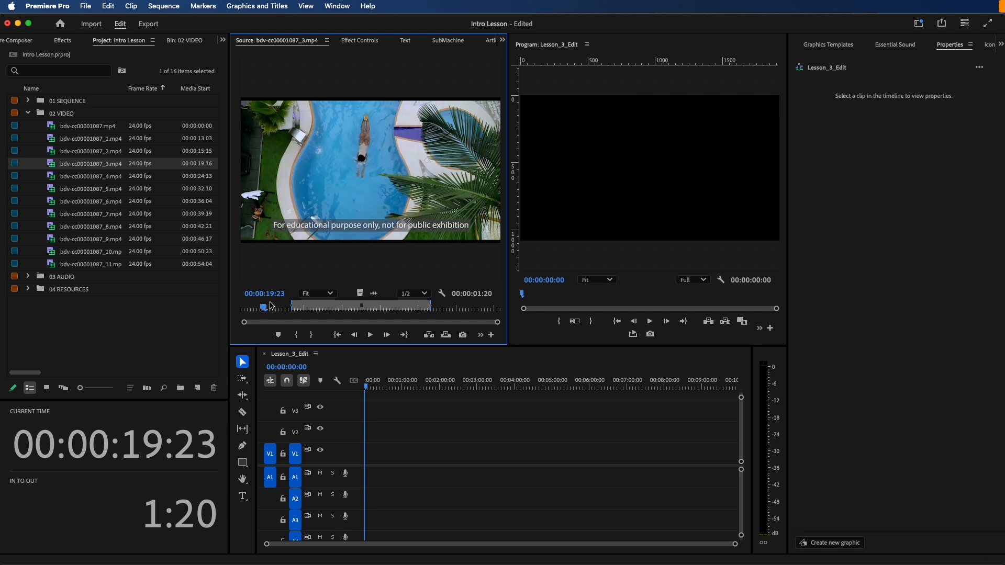
drag(264, 309, 226, 306)
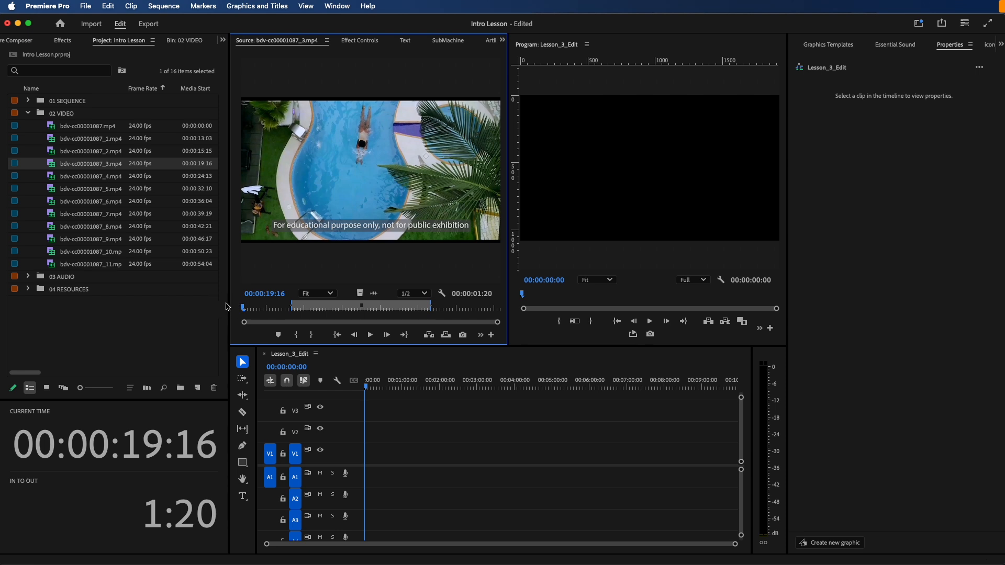
click(370, 335)
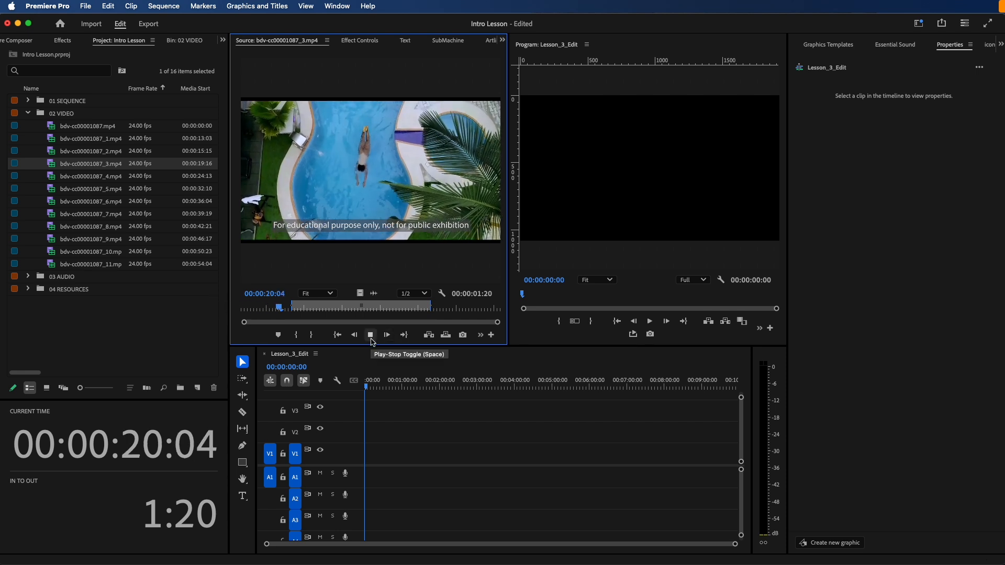
click(318, 307)
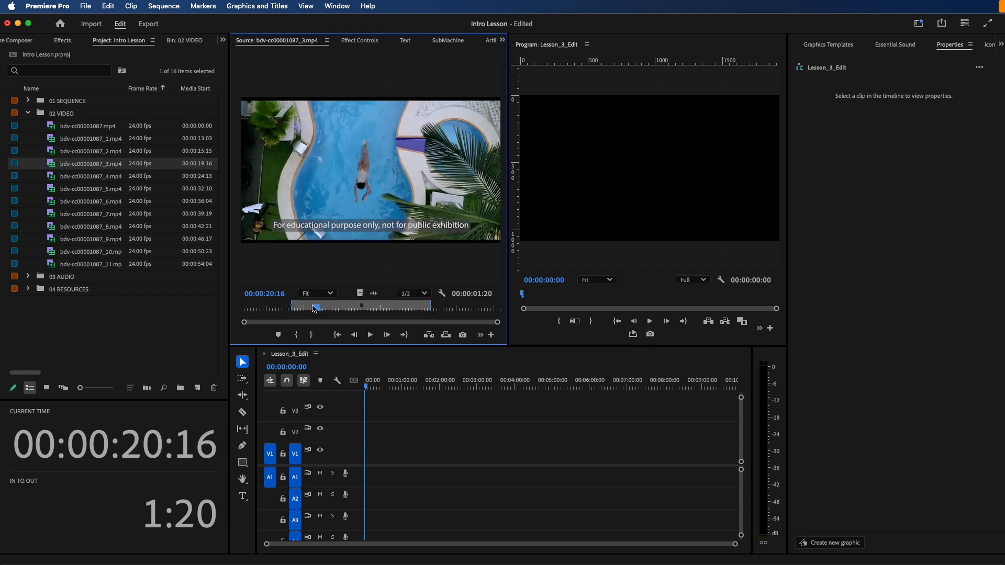
drag(314, 309, 292, 310)
Step: Clear the In and Out points of bdv-cc00001087_3.mp4 and mark a new range of 00:00:01:15 with its Out point at 00:00:22:01
right_click(315, 309)
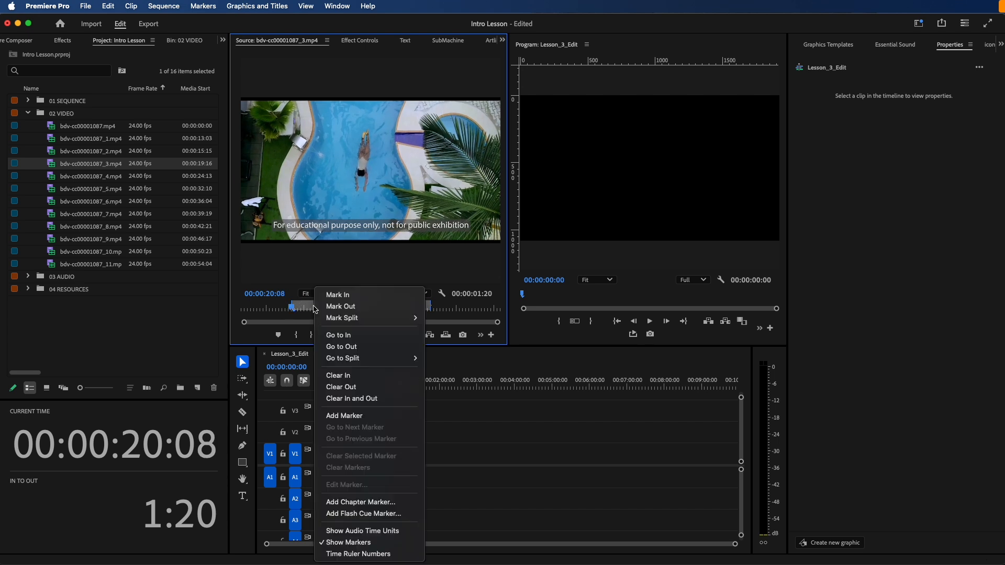
click(337, 398)
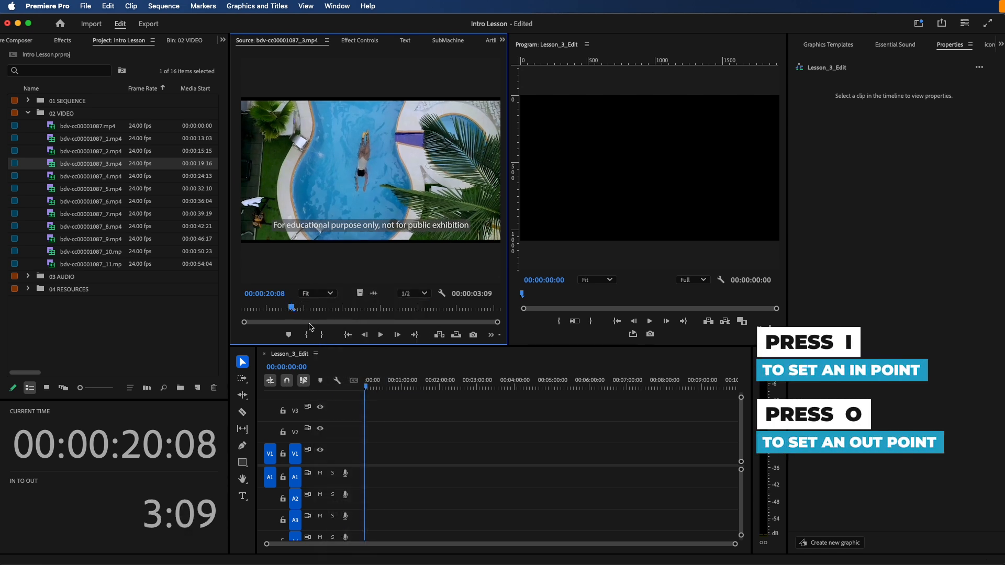
drag(263, 308, 421, 313)
key(i)
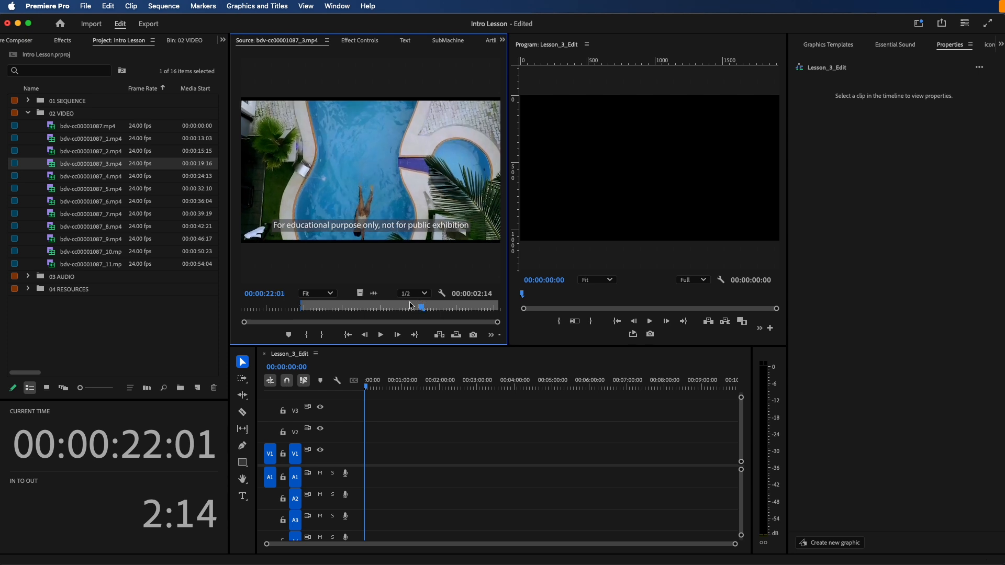
key(o)
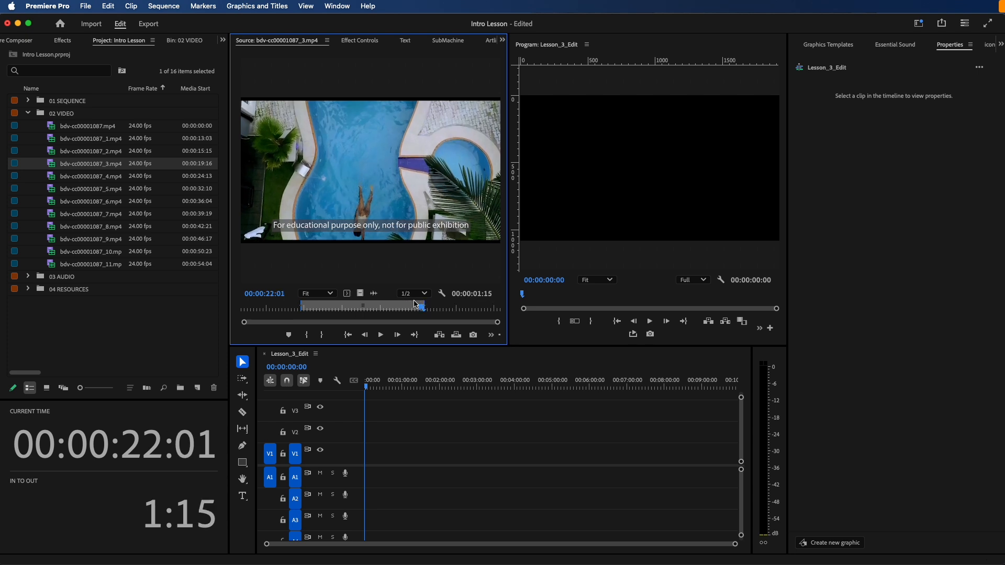
key(Right)
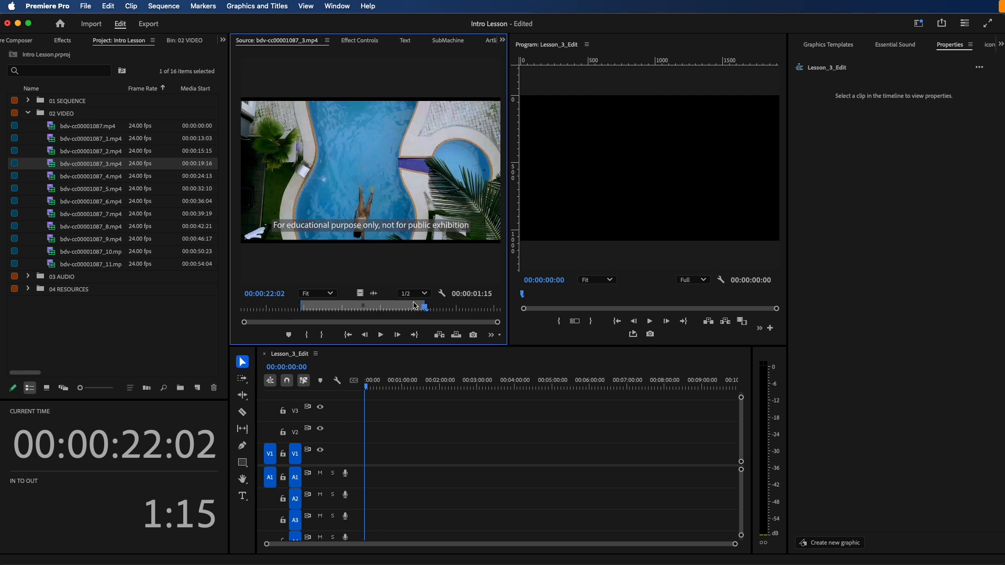
Step: Place only the video of the marked bdv-cc00001087_3.mp4 range on track V1 at the start of Lesson_3_Edit, keeping the existing sequence settings
drag(424, 310, 318, 311)
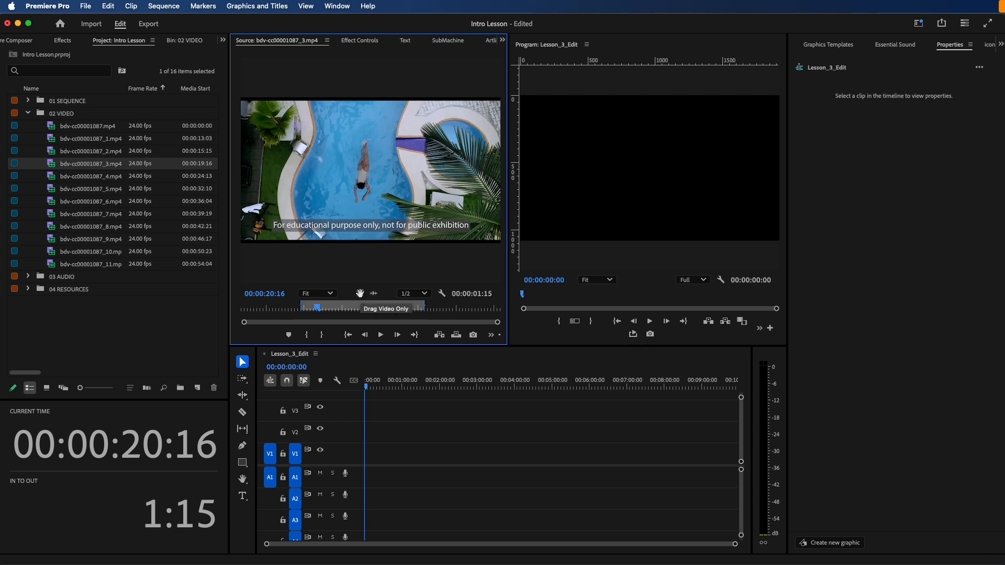
drag(362, 294, 355, 464)
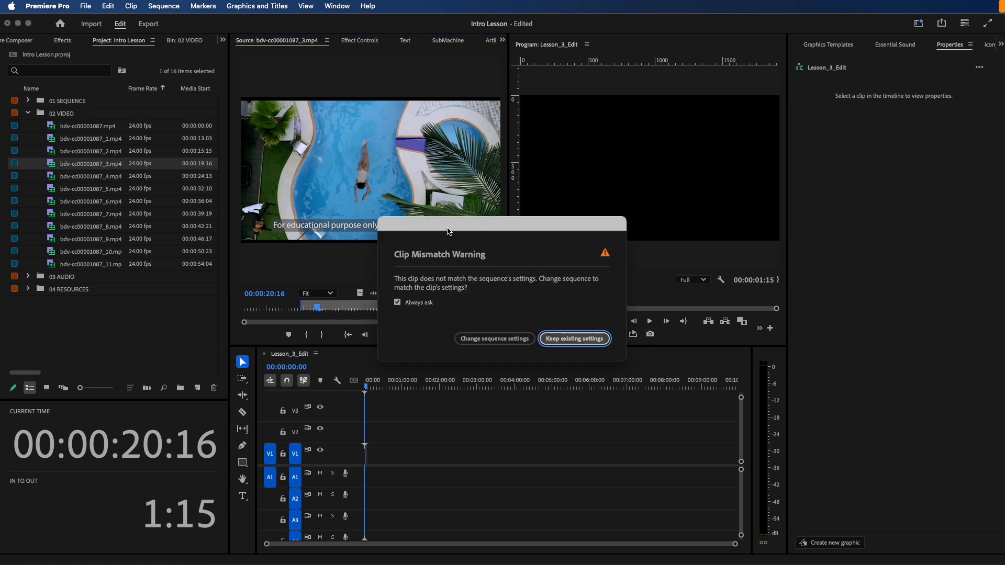
drag(460, 231, 454, 214)
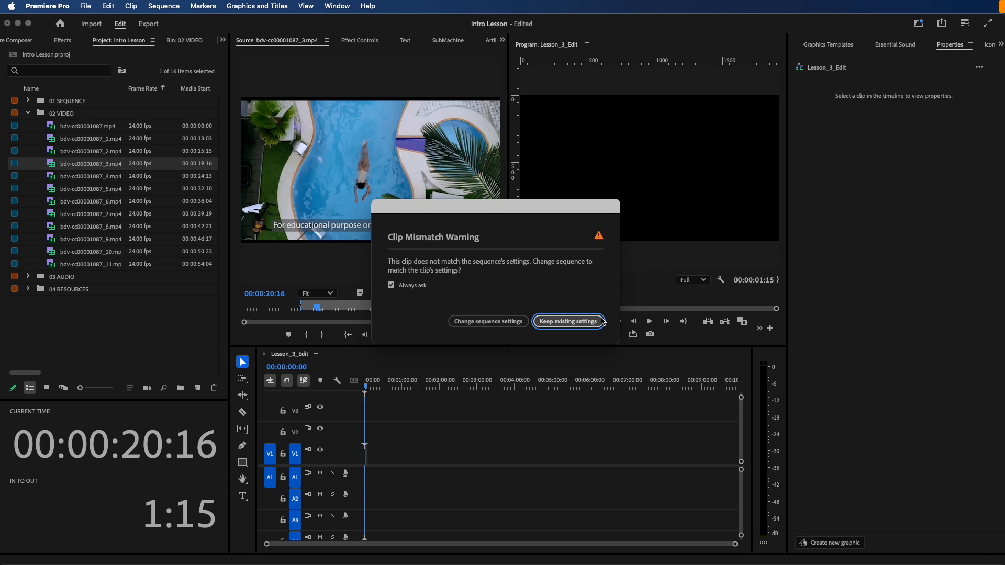
click(574, 325)
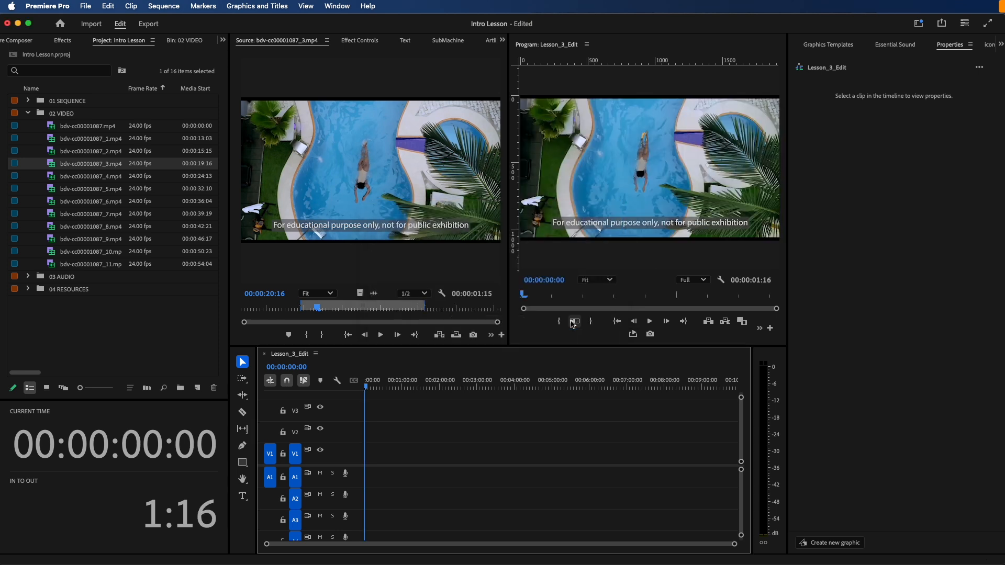
Step: Zoom in and out on the Lesson_3_Edit timeline to examine the pool clip at the start of V1
drag(369, 386, 363, 386)
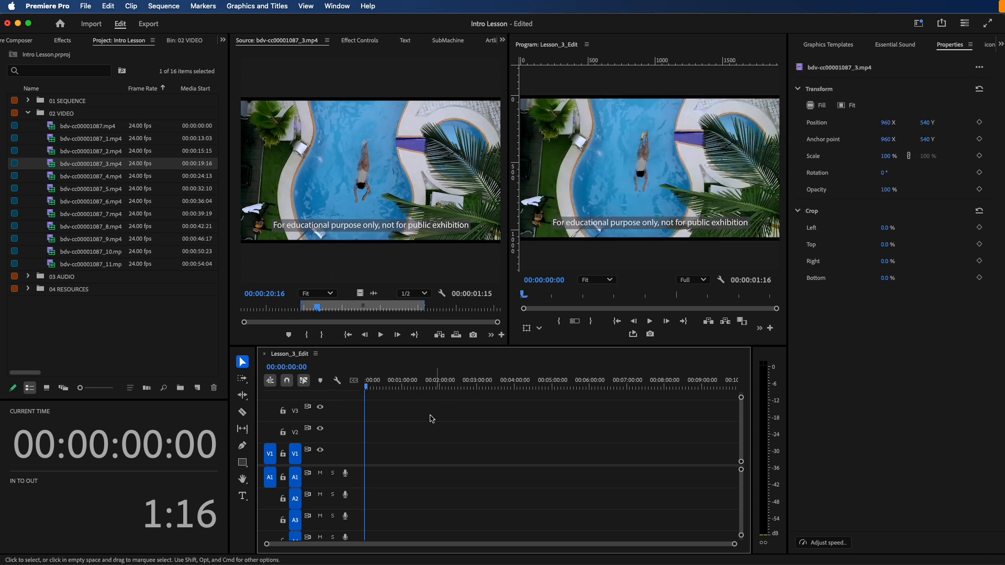
click(429, 449)
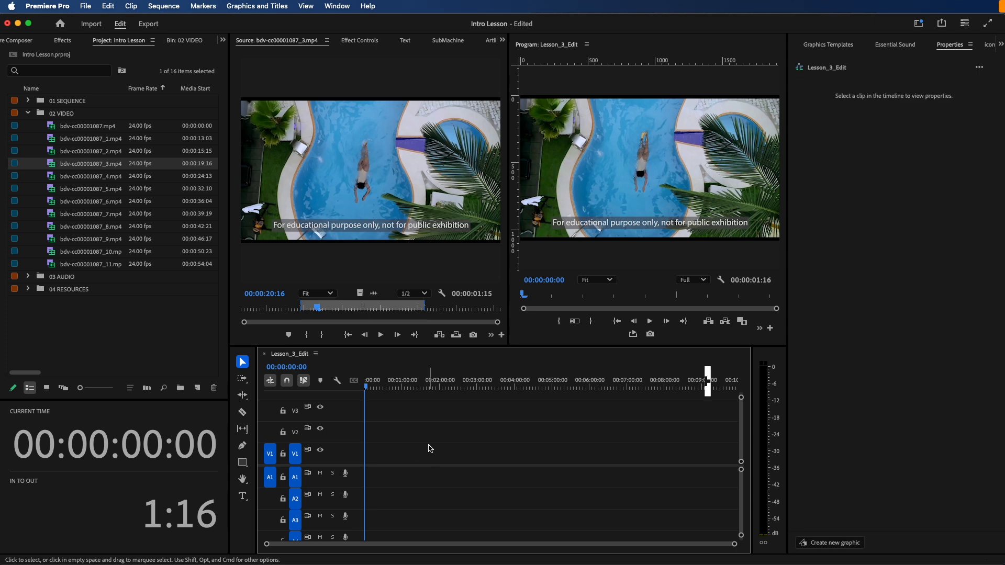
key(=)
key(=)
key(=)
key(=)
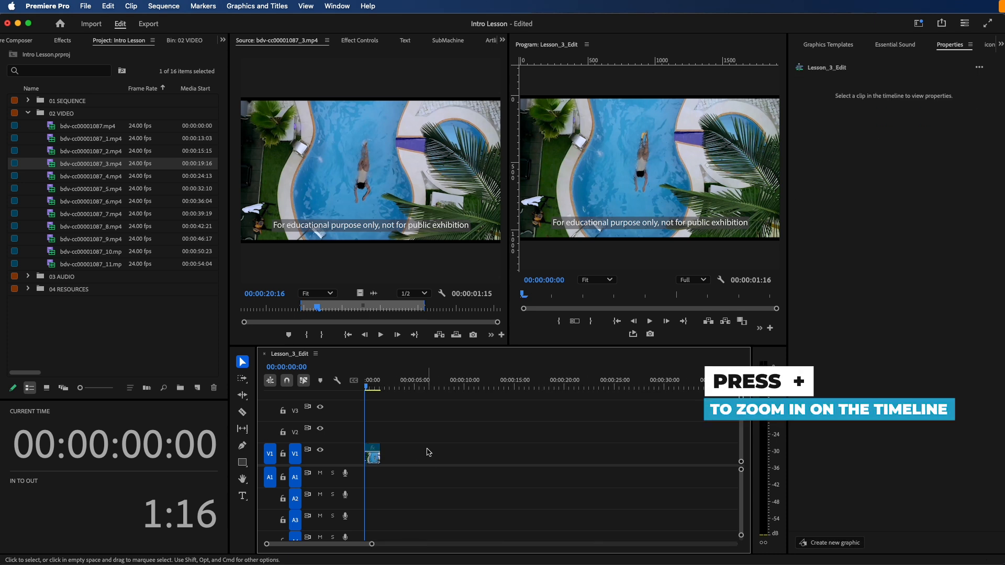
key(=)
key(=)
key(=)
key(=)
key(=)
key(-)
key(-)
key(-)
key(-)
key(minus)
drag(372, 545, 544, 537)
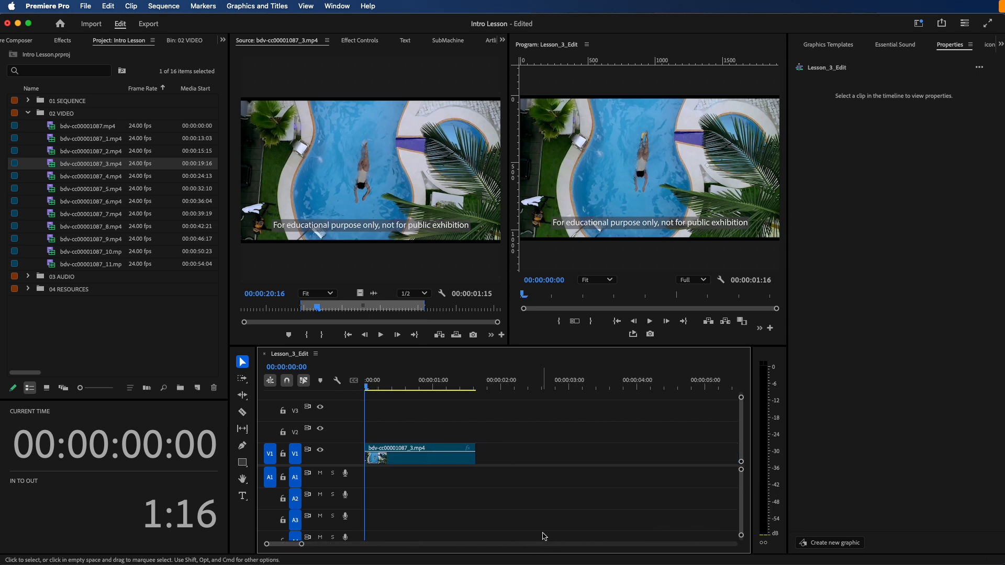
Step: Expand the 03 AUDIO bin, load Blue Butter - Lalinea.mp3 into the Source Monitor and scrub to 00:01:04:20
click(55, 178)
click(28, 278)
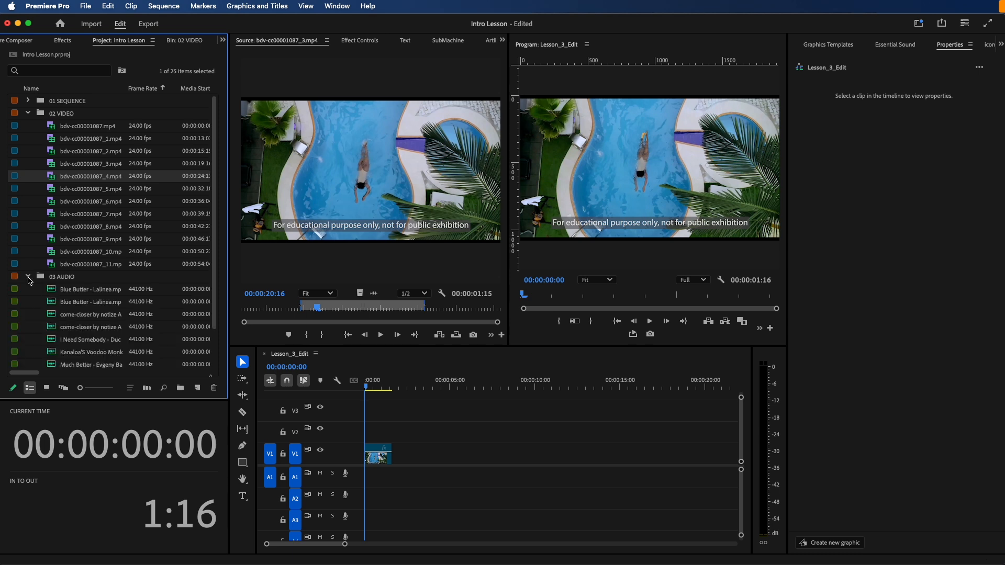
double_click(53, 291)
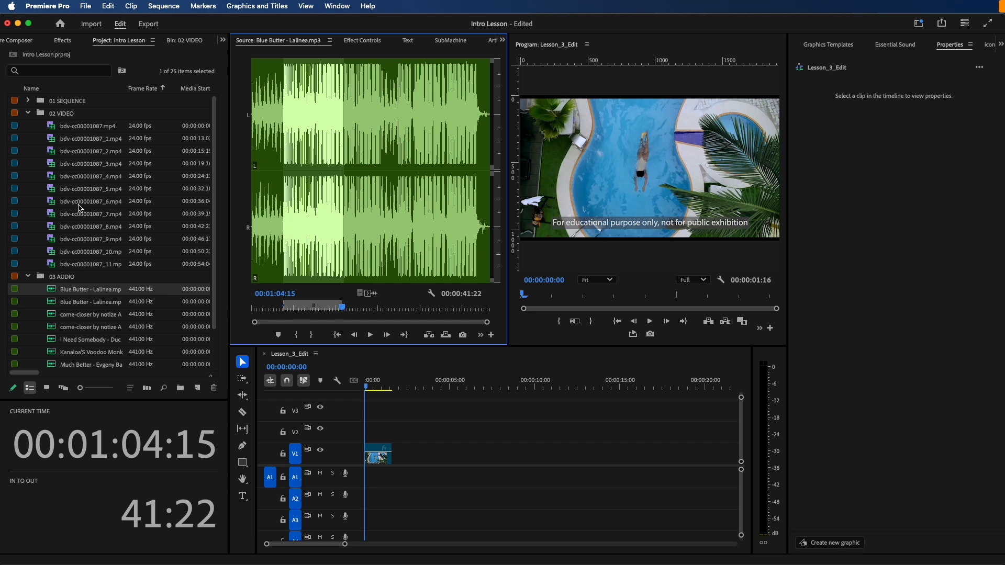
drag(301, 310, 343, 310)
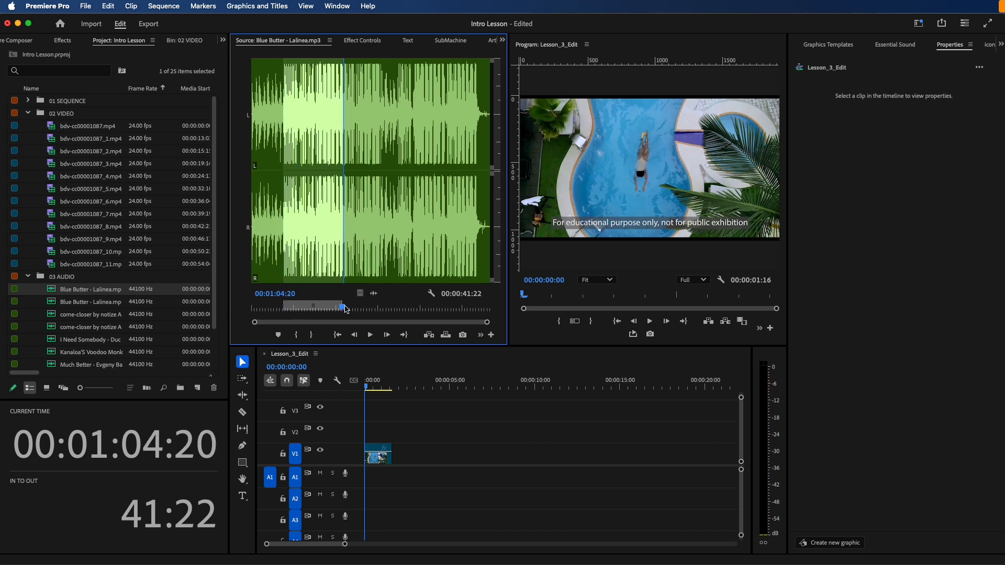
Step: Load come-closer by notize Artlist.mp3 into the Source Monitor and play its opening and the passage up to 00:00:22:11
scroll(60, 320, down, 1)
double_click(54, 306)
key(space)
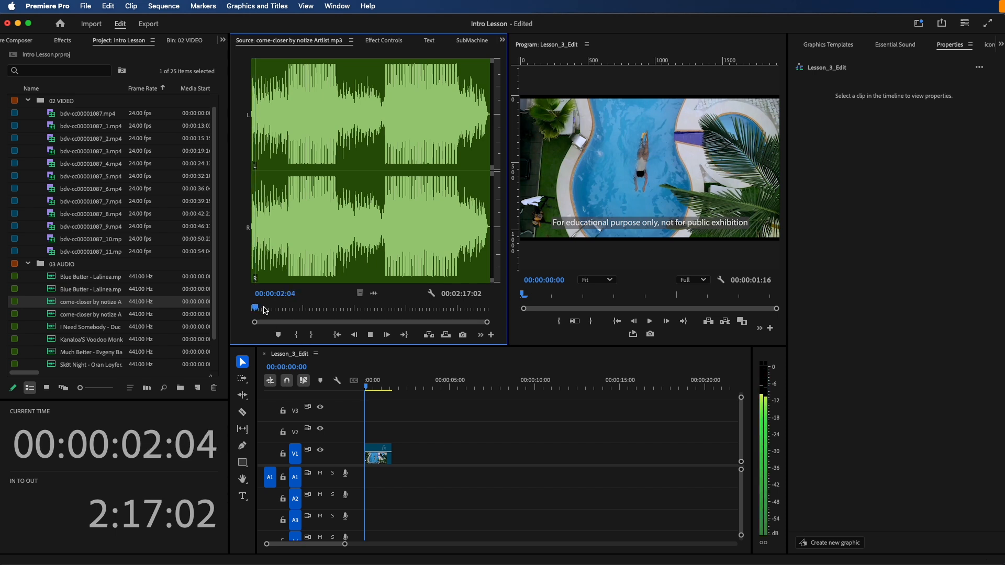
click(285, 309)
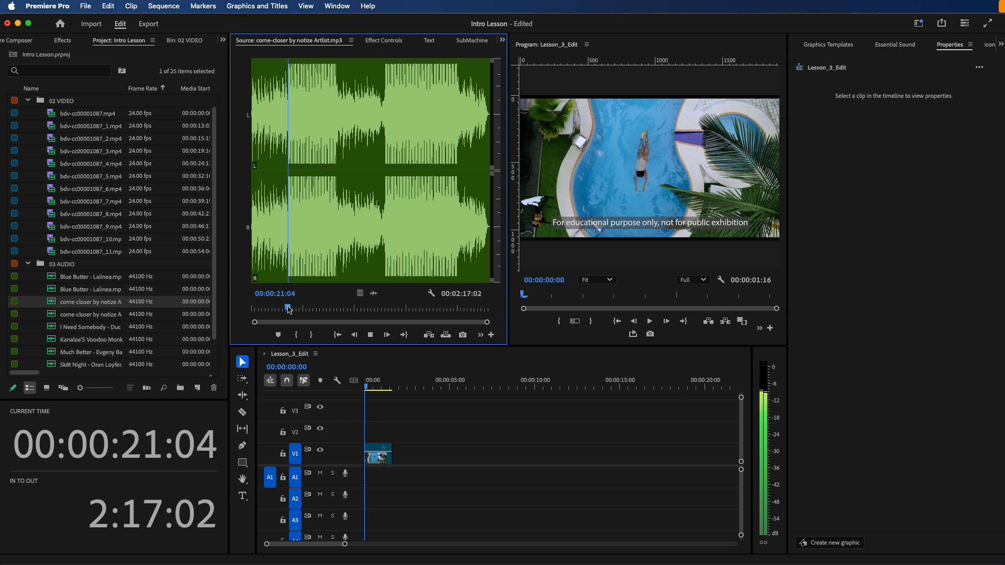
key(space)
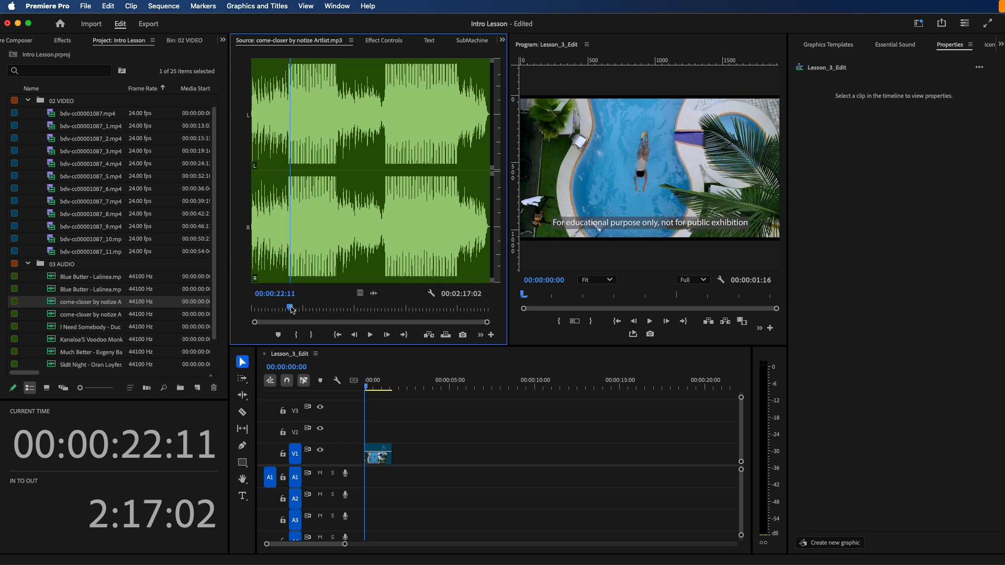
Step: Mark an In point in the come-closer track at about 00:00:21:10, where the louder section of the waveform begins
key(equal)
key(equal)
key(equal)
drag(365, 306, 355, 307)
key(i)
click(360, 223)
key(minus)
key(minus)
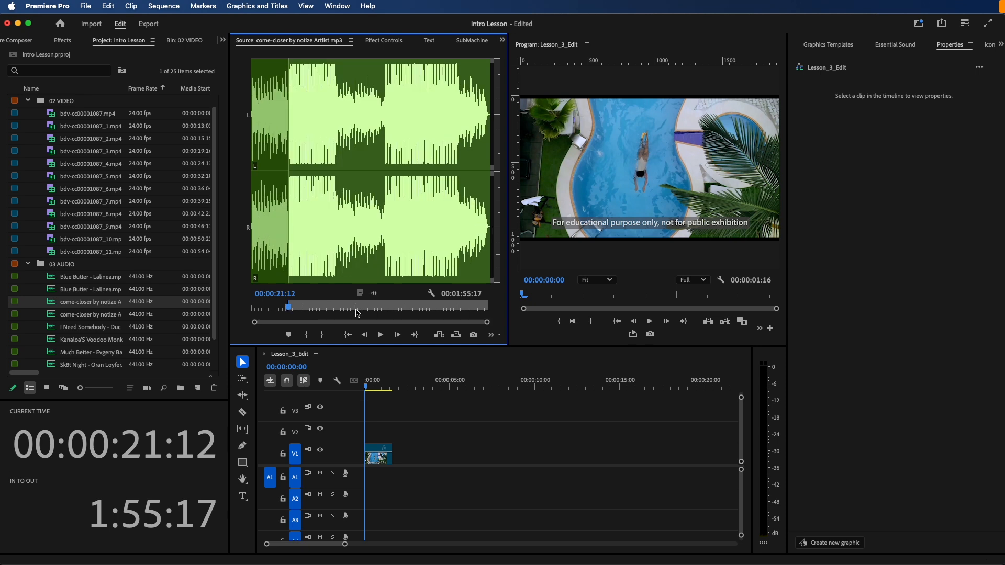
Step: Check the come-closer In point closely against the waveform, and play the track from 00:00:21:10
key(equal)
key(equal)
key(equal)
key(equal)
key(equal)
key(equal)
drag(382, 310, 343, 310)
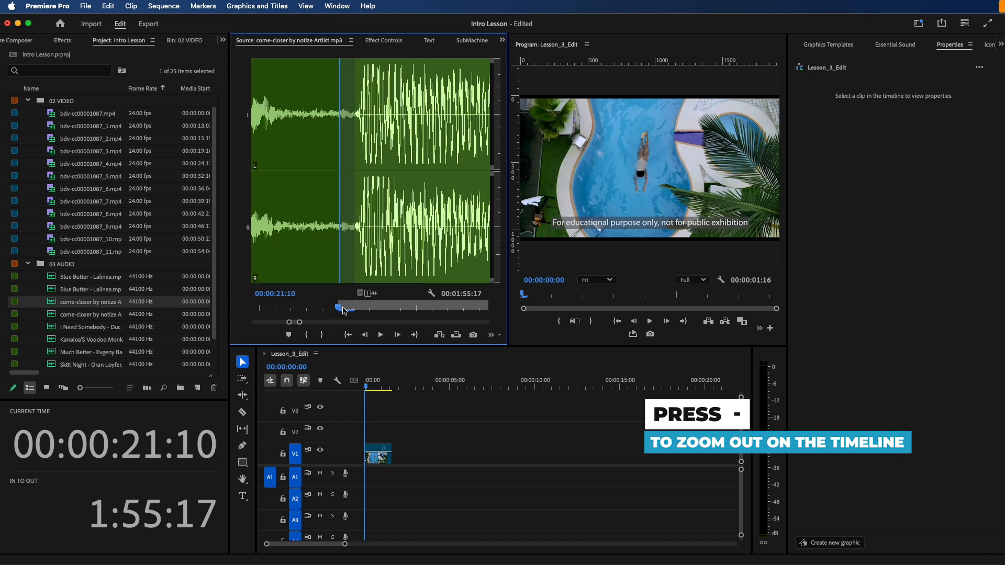
key(minus)
key(minus)
key(minus)
key(minus)
key(space)
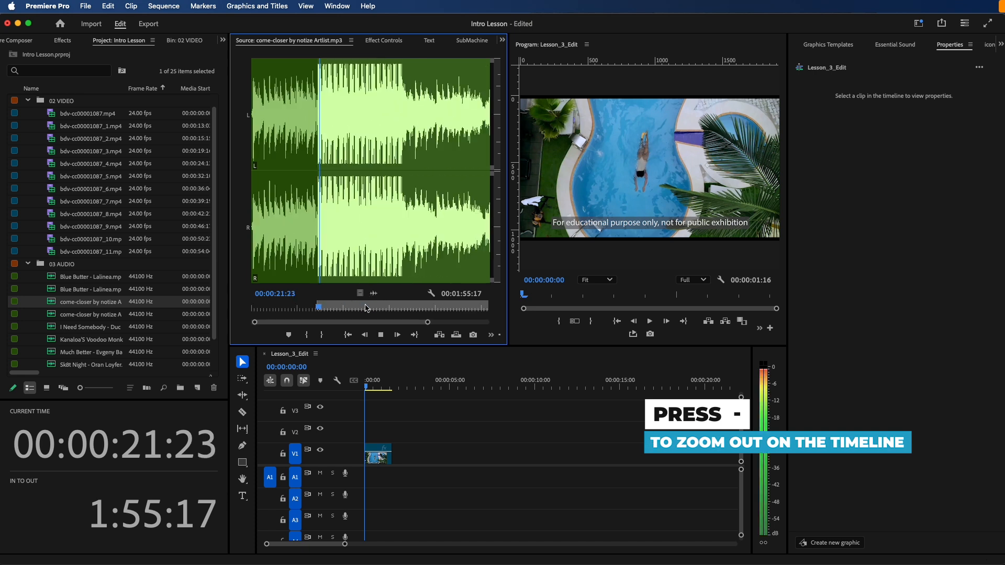
Step: Mark the come-closer track's Out point at 00:00:48:20, where the loud section ends, and play the range from its beginning
drag(379, 307, 403, 313)
key(o)
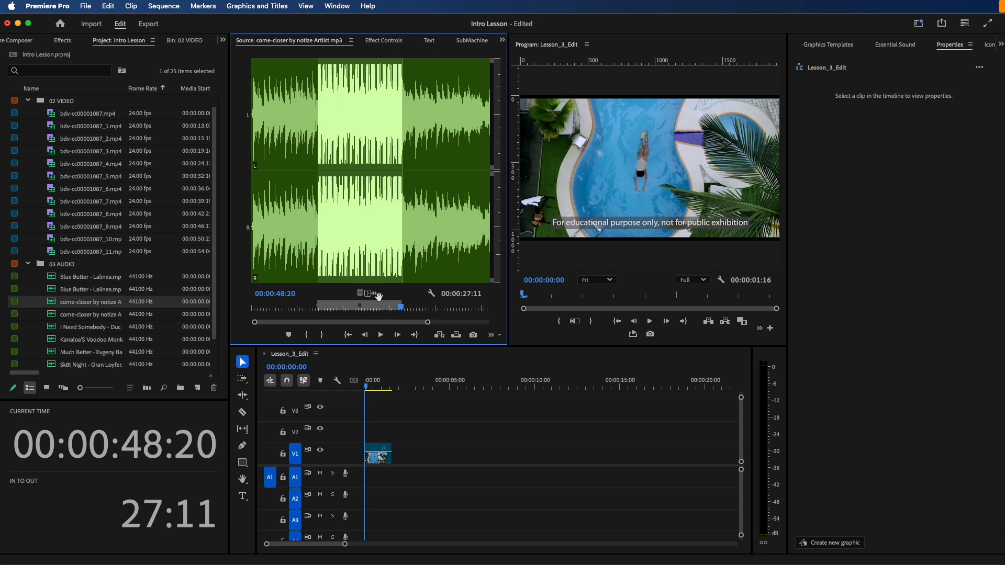
click(320, 307)
key(space)
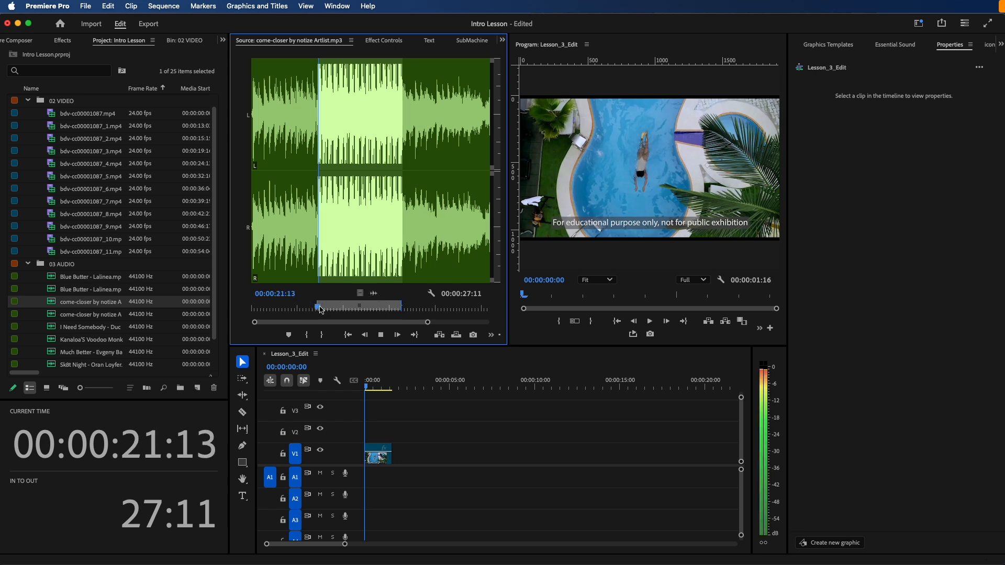
Step: Mark the come-closer track's In point at 00:00:21:13 and its Out point at 00:00:48:16
click(400, 308)
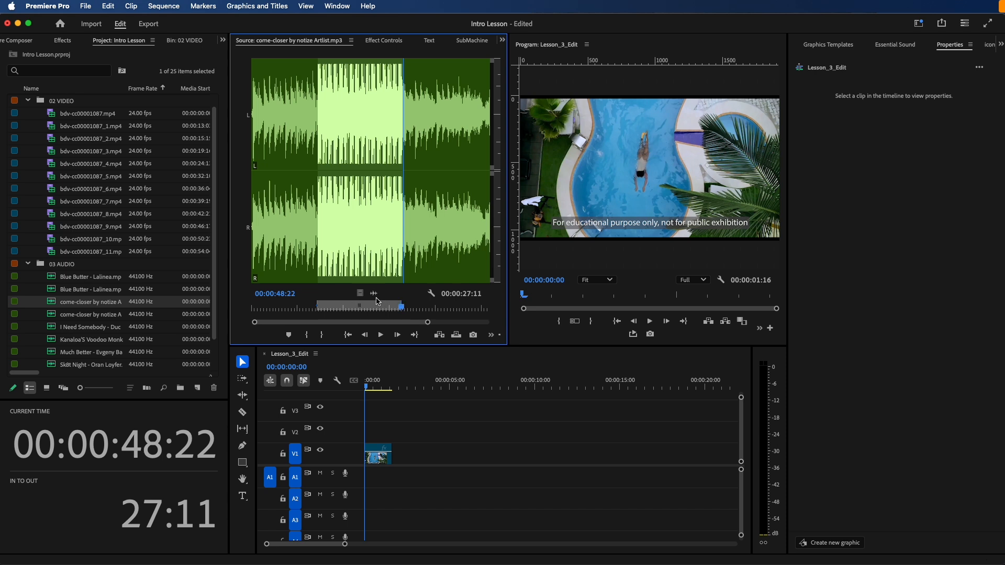
click(321, 312)
drag(321, 312, 320, 314)
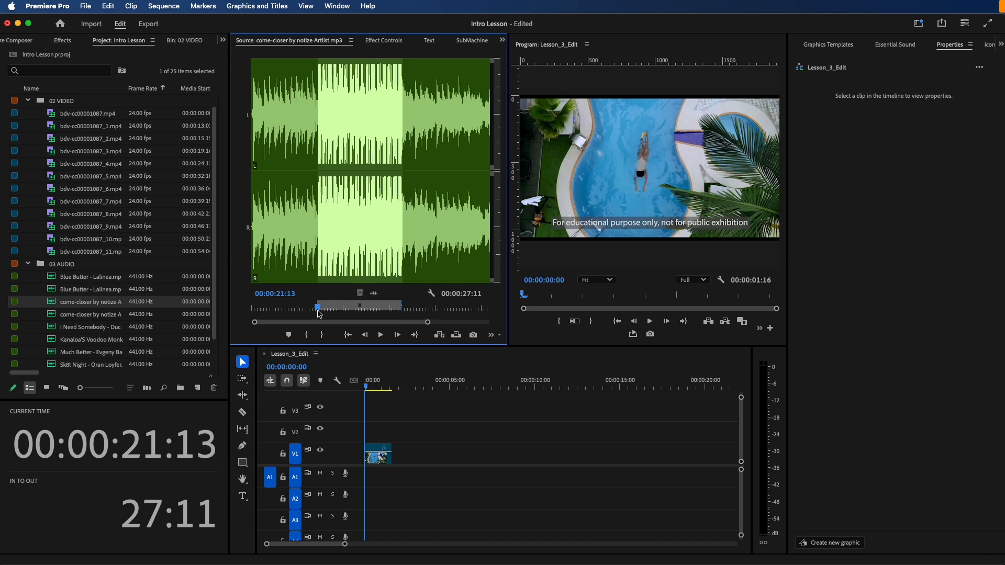
key(i)
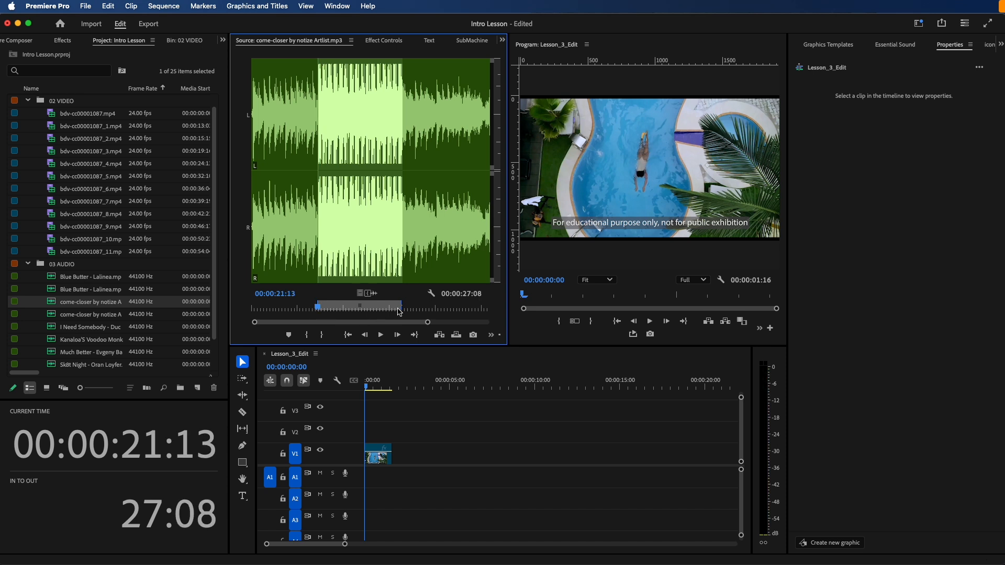
click(402, 312)
key(o)
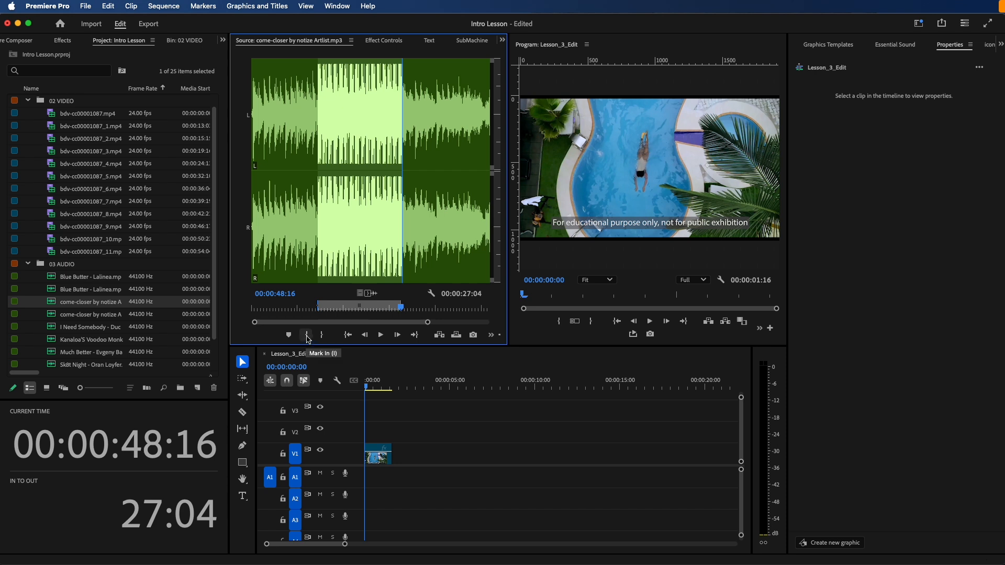
Step: Mark the come-closer track's In point at 00:00:18:15, ahead of the loud section
click(324, 310)
drag(325, 310, 309, 309)
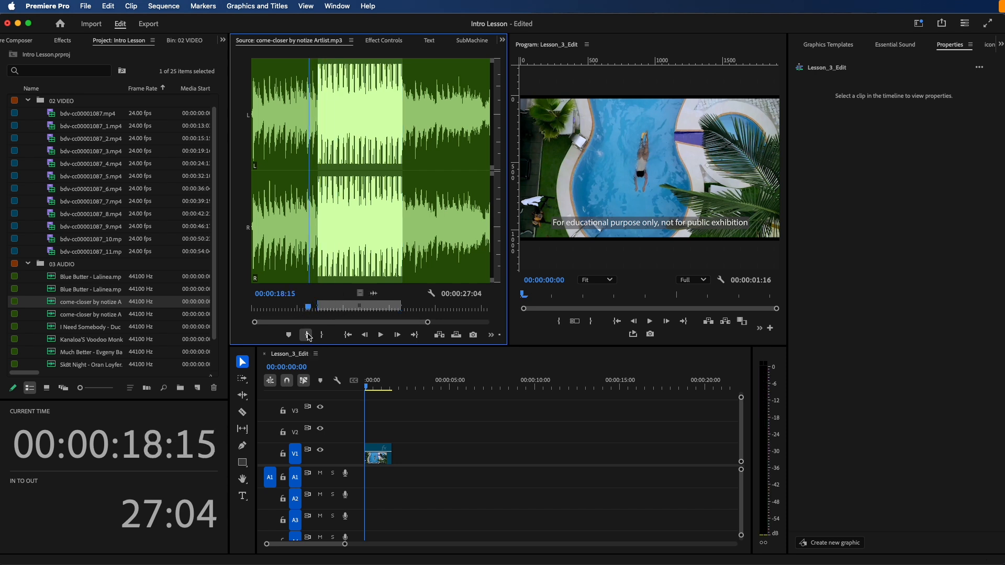
click(307, 334)
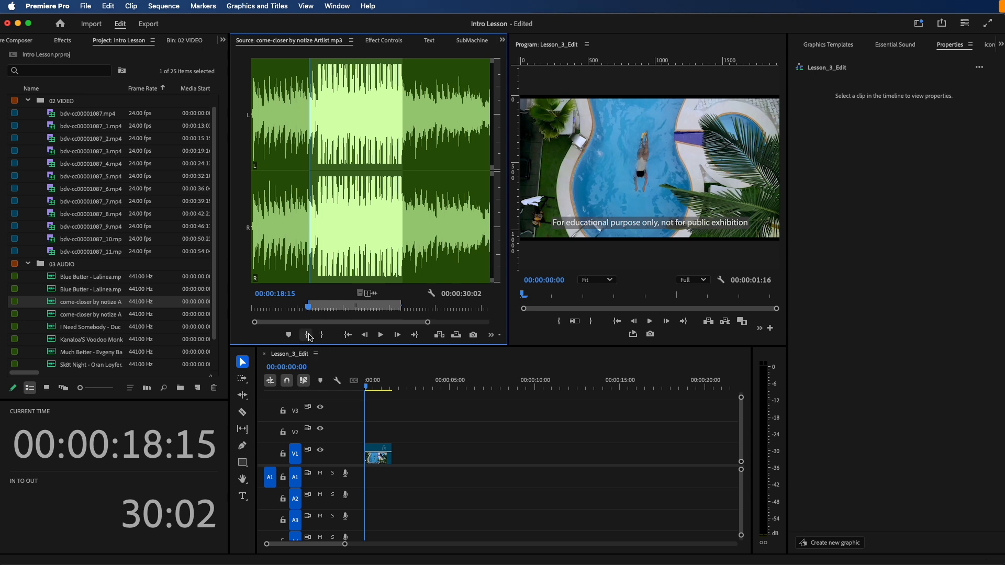
Step: Set the come-closer In point to 00:00:21:08 and place the marked audio range at the start of track A1
drag(309, 309, 320, 309)
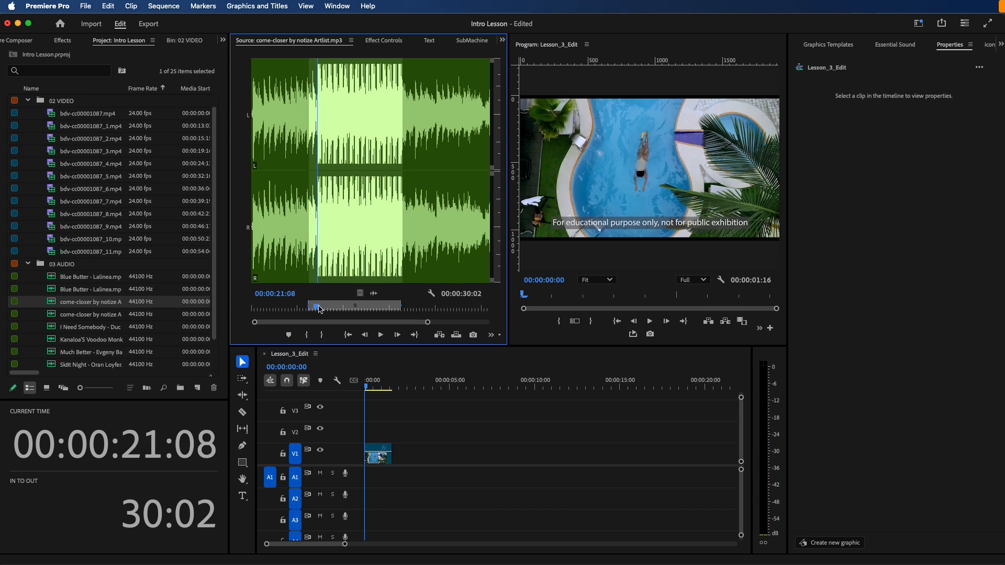
click(310, 335)
drag(368, 311, 403, 313)
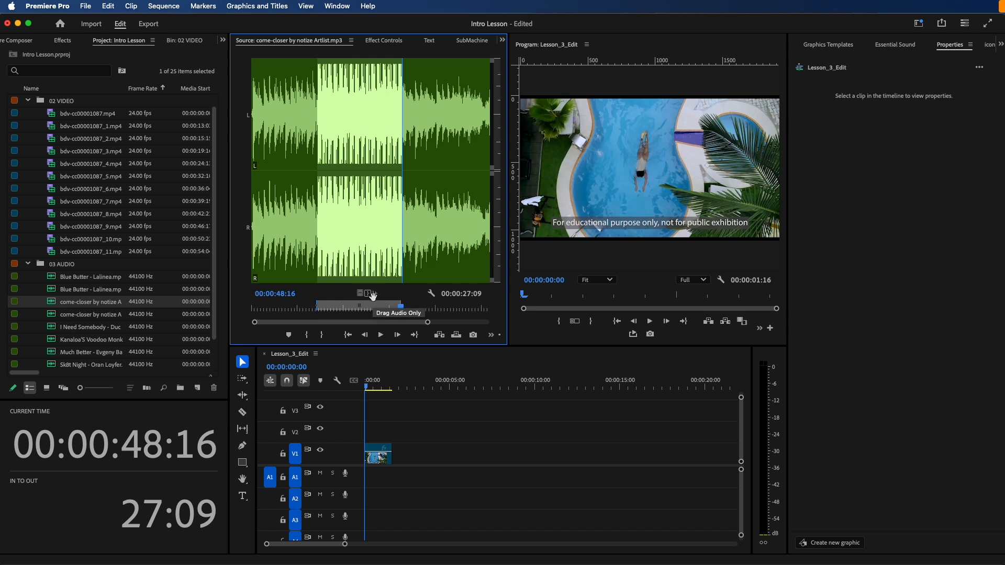
drag(373, 293, 360, 475)
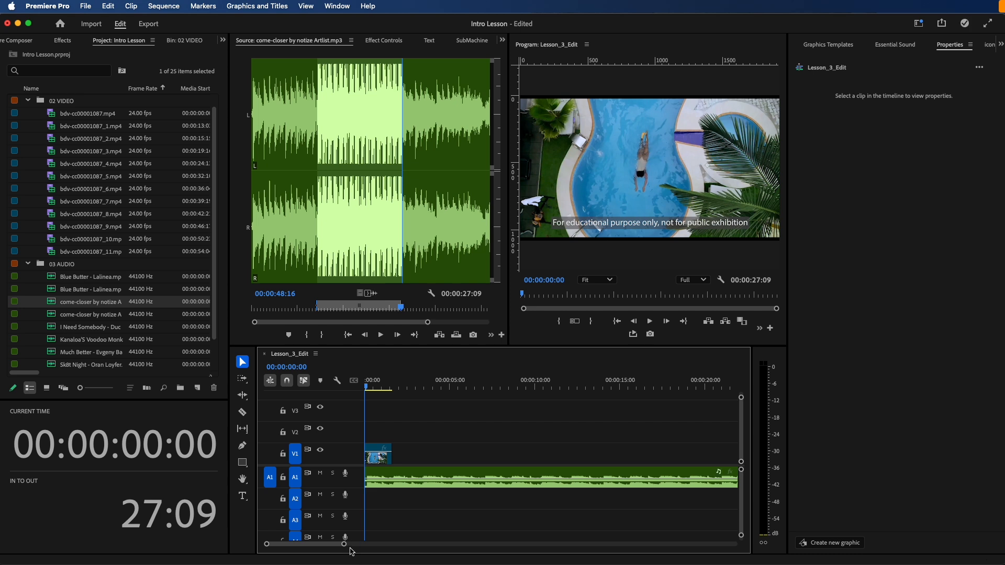
Step: Trim three frames off the start of the come-closer clip on track A1, with no gap at the sequence start
drag(349, 548, 278, 545)
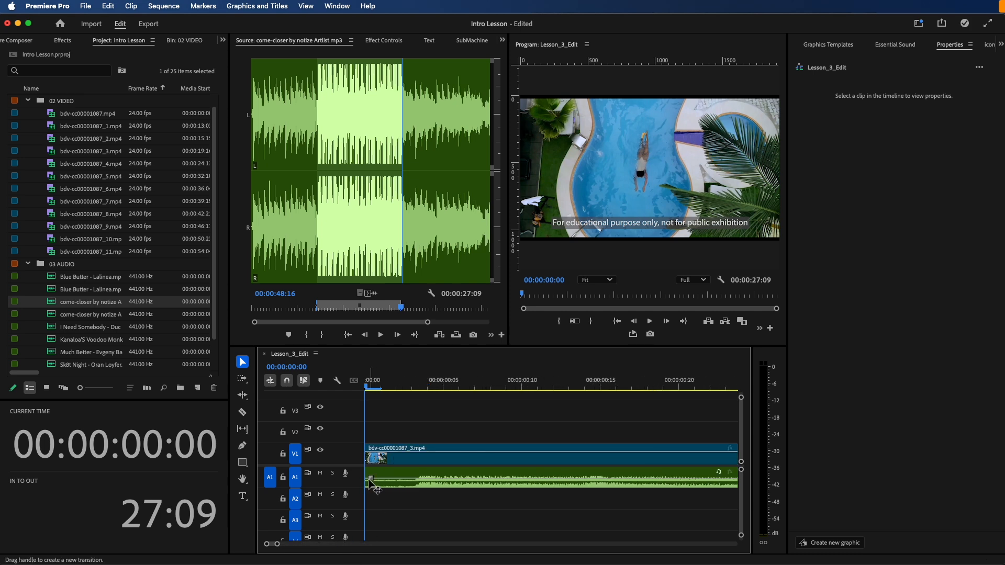
mouse_move(368, 469)
mouse_down()
mouse_move(415, 470)
mouse_move(366, 469)
mouse_up()
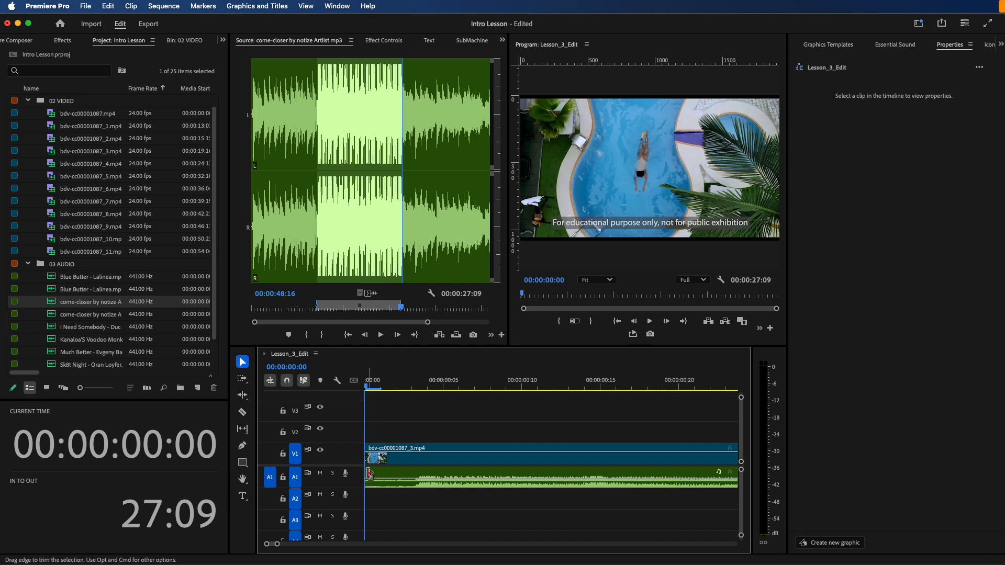
mouse_move(371, 474)
mouse_down()
mouse_move(433, 473)
mouse_move(383, 473)
mouse_up()
key(minus)
key(minus)
key(minus)
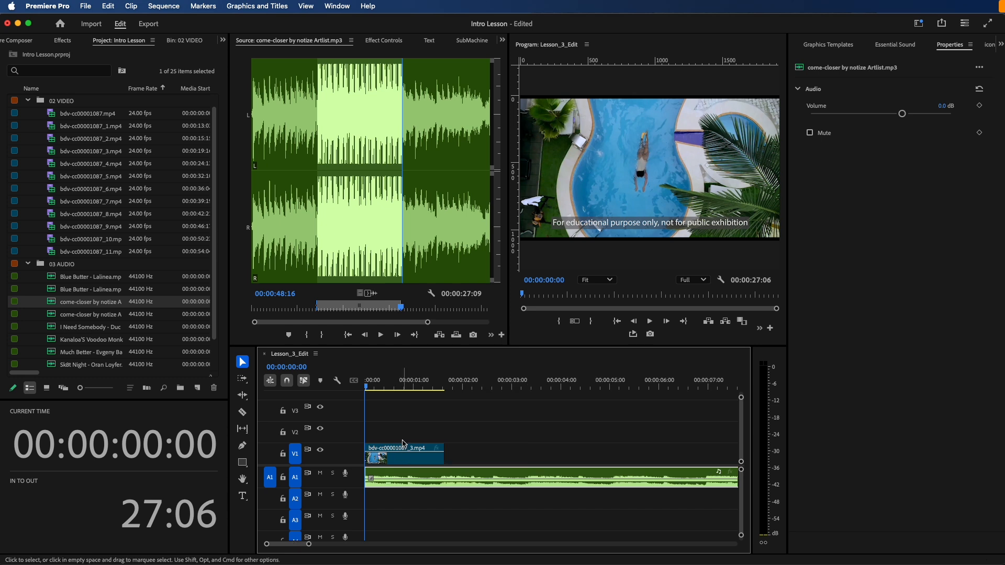
Step: Play the sequence from its beginning and park the playhead at 00:00:01:15, the end of the first video clip
key(space)
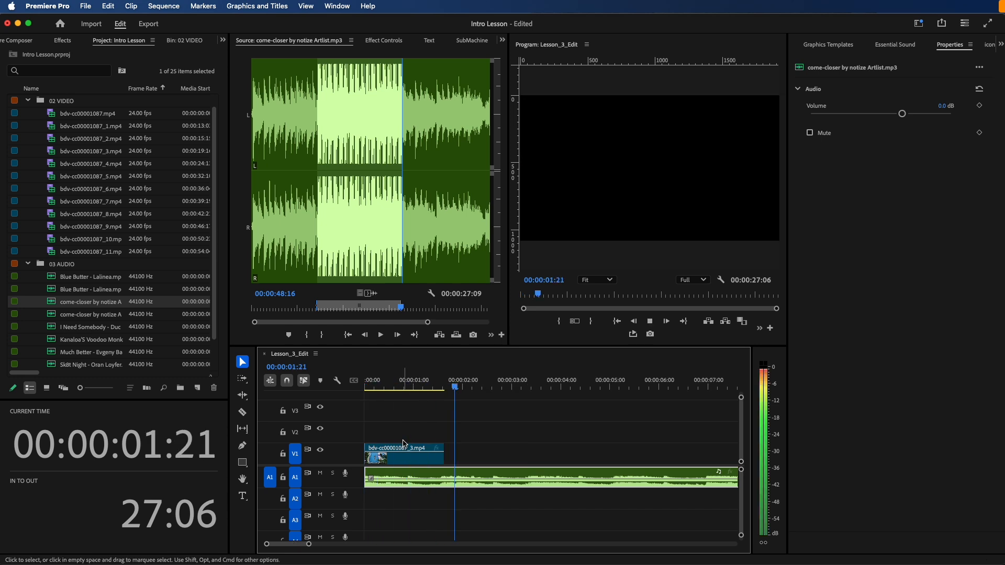
key(space)
key(Home)
key(space)
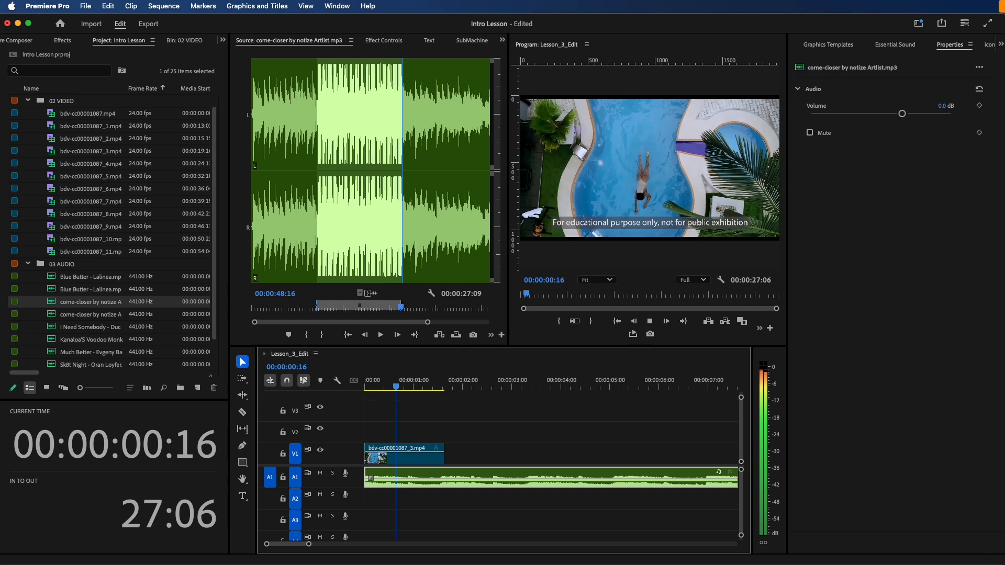
key(space)
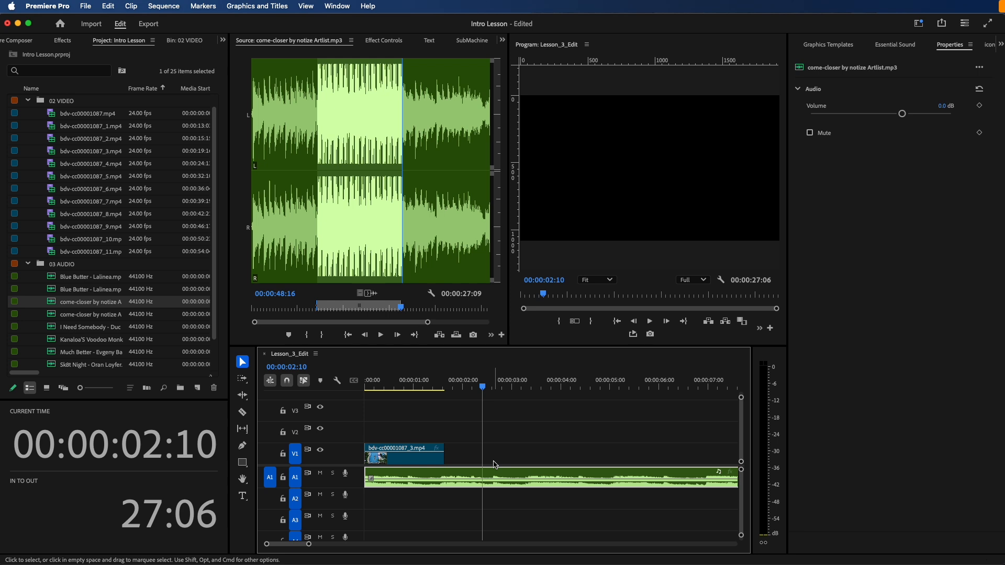
click(444, 387)
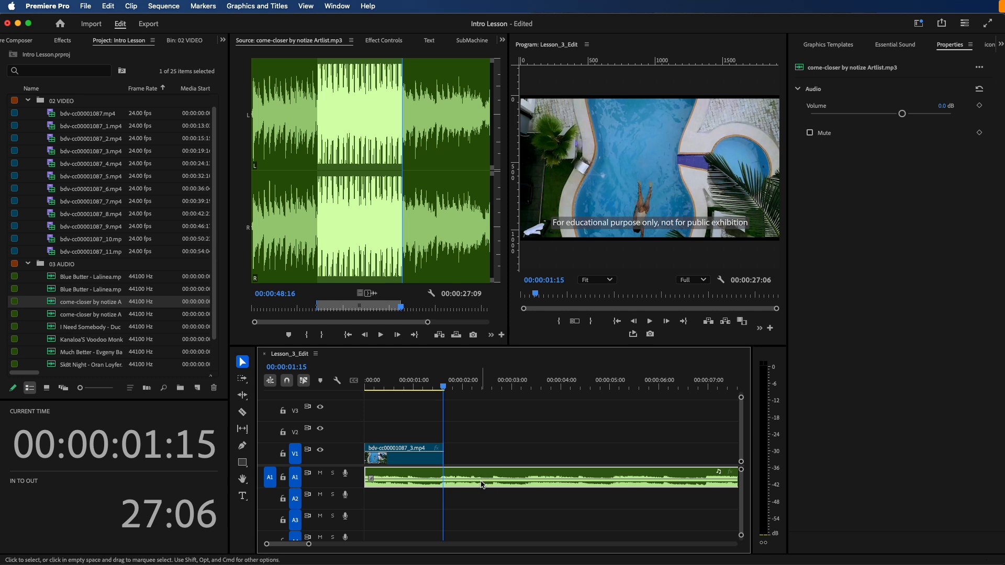
Step: Go through the first clips of the 02 VIDEO bin in the Source Monitor and load bdv-cc00001087_4.mp4
click(55, 119)
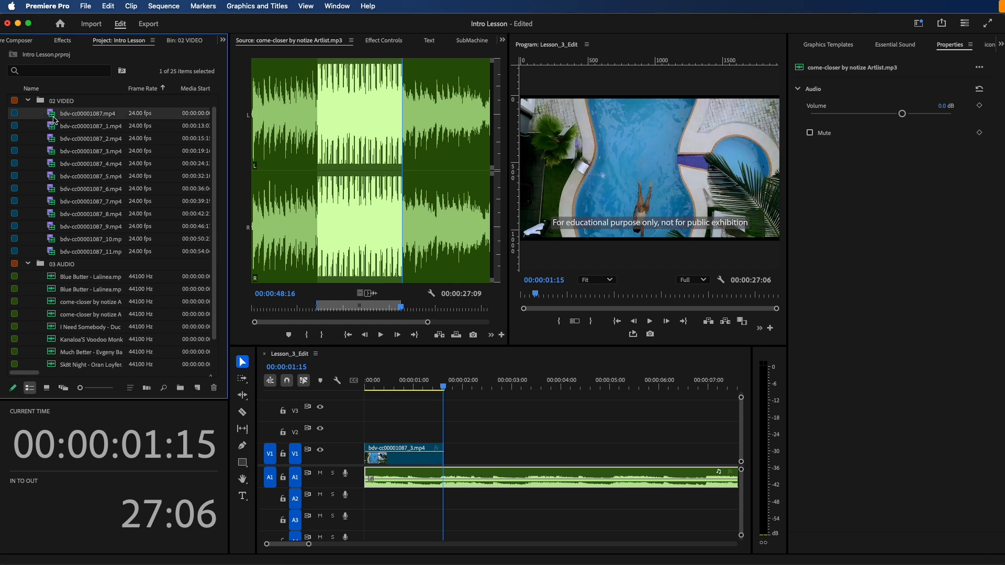
double_click(54, 116)
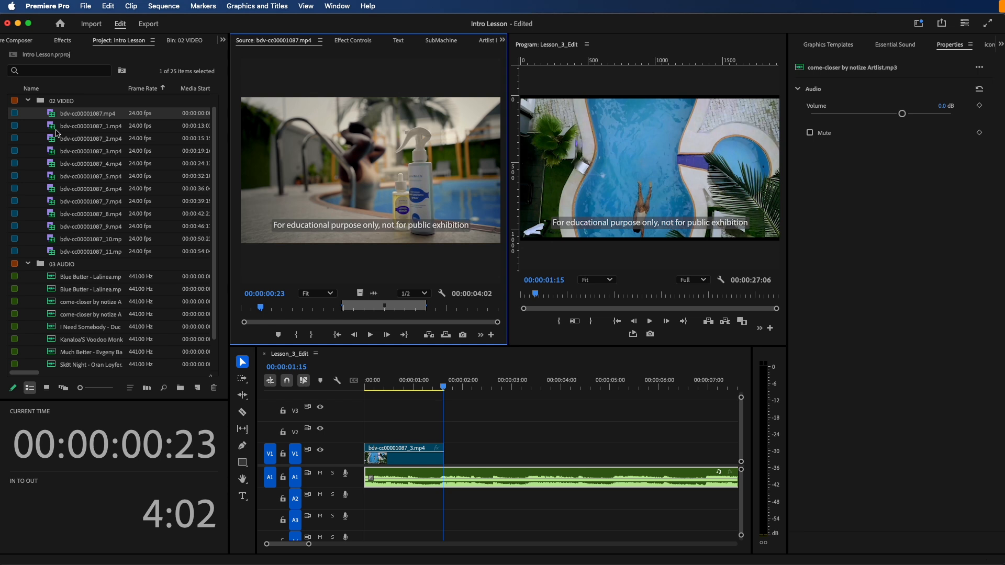
double_click(54, 127)
click(54, 137)
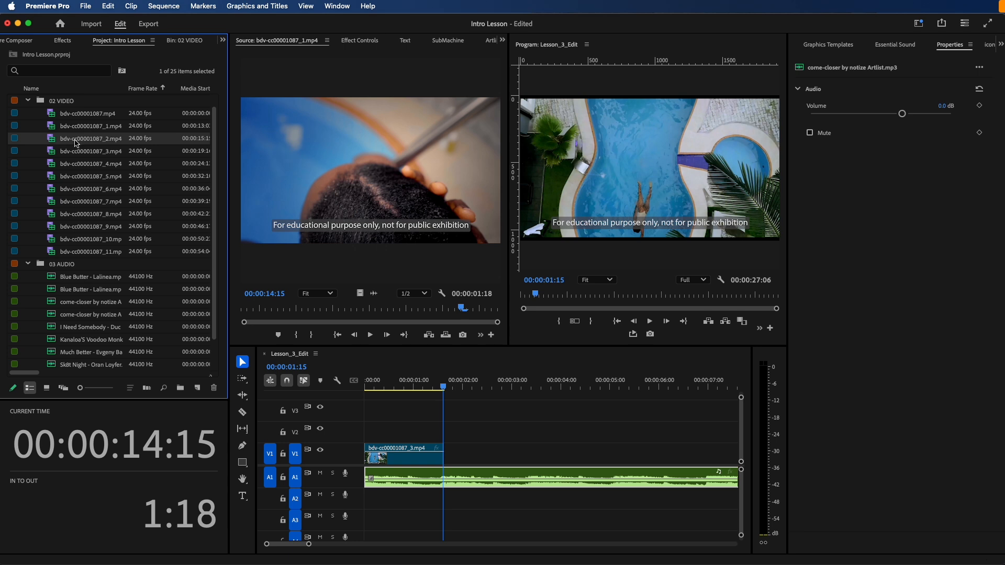
double_click(51, 140)
double_click(52, 127)
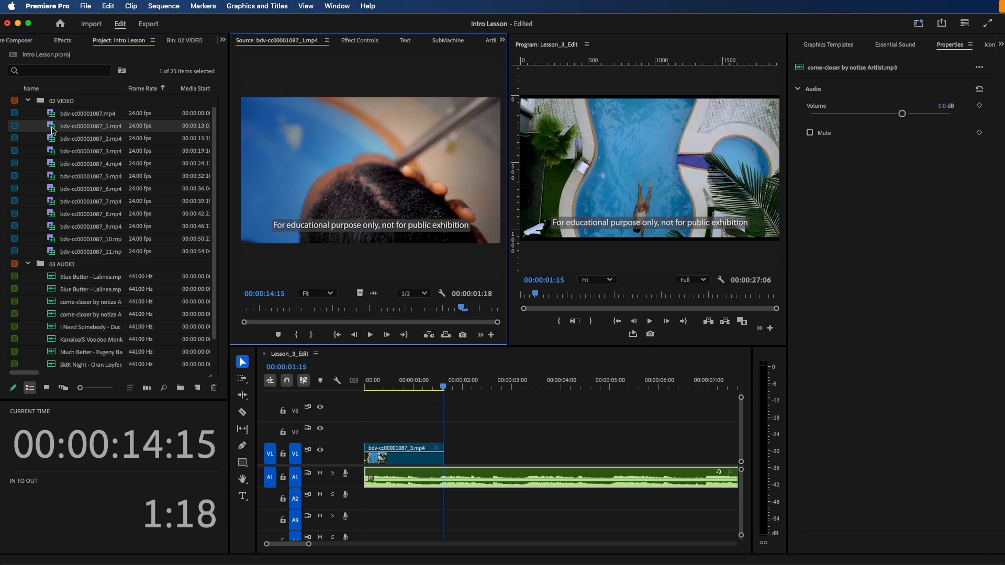
click(46, 112)
double_click(48, 112)
double_click(52, 126)
double_click(52, 138)
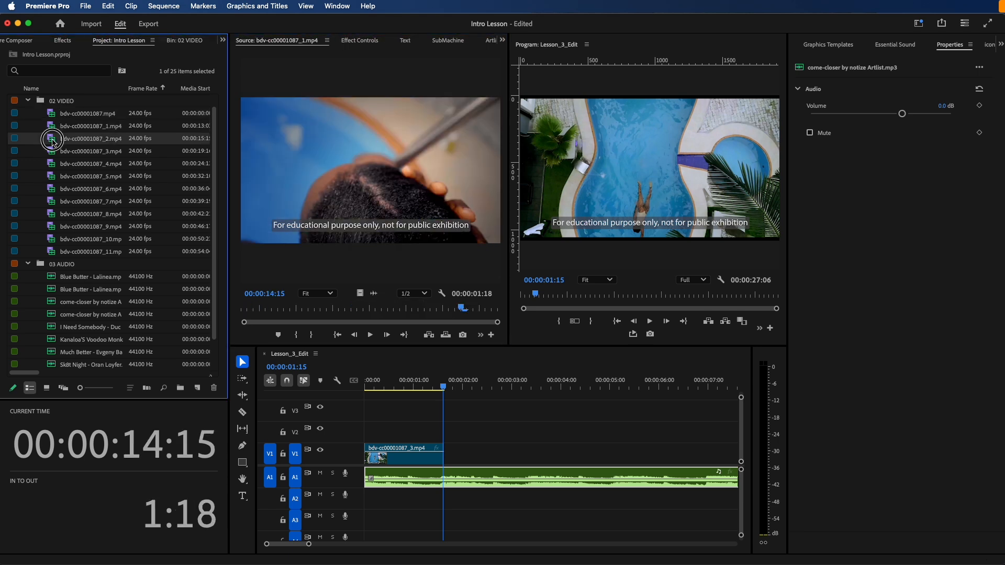
double_click(52, 151)
double_click(53, 164)
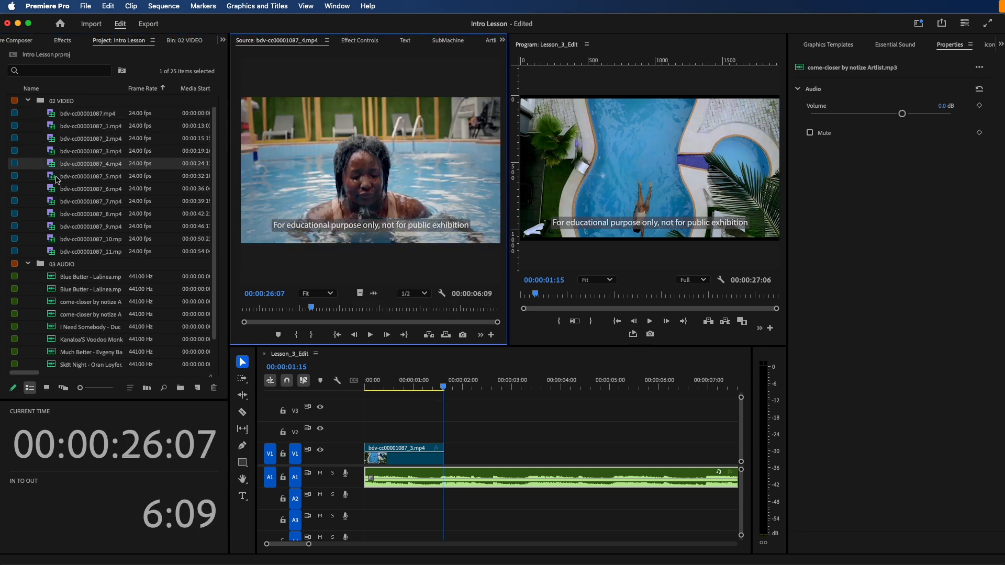
Step: Mark bdv-cc00001087_4.mp4 from near its start to 00:00:30:15 and place only its video directly after the first clip on V1
drag(314, 311, 487, 321)
key(i)
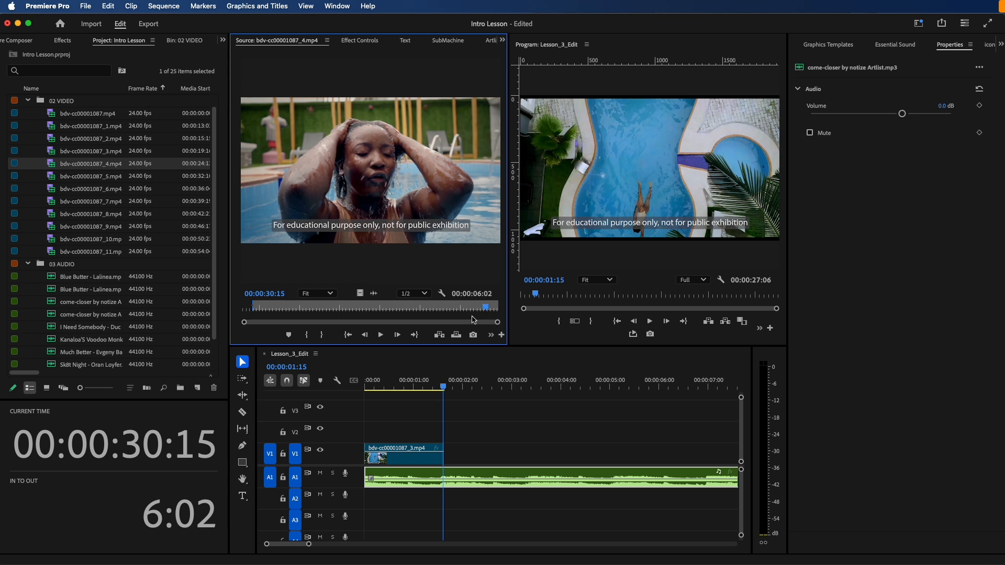
key(o)
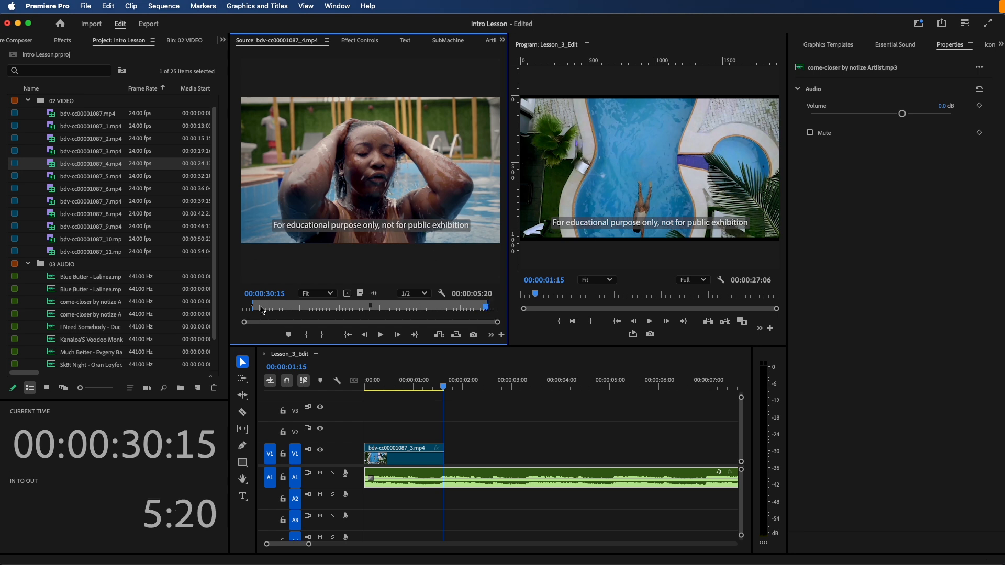
drag(361, 294, 443, 457)
Step: Play the sequence from its beginning through the second clip, stopping at 00:00:07:00
click(472, 458)
drag(443, 387, 180, 394)
key(space)
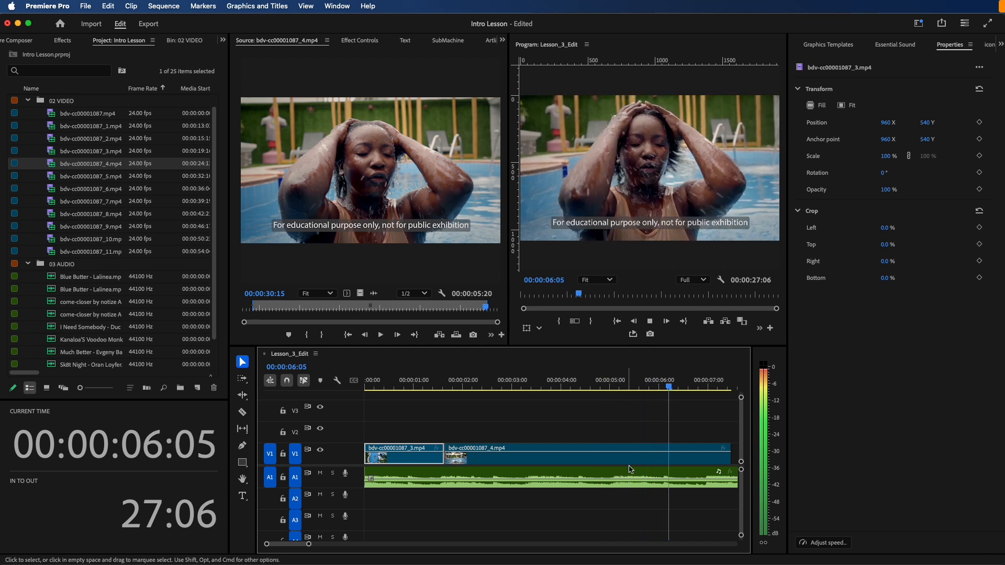
click(687, 475)
key(space)
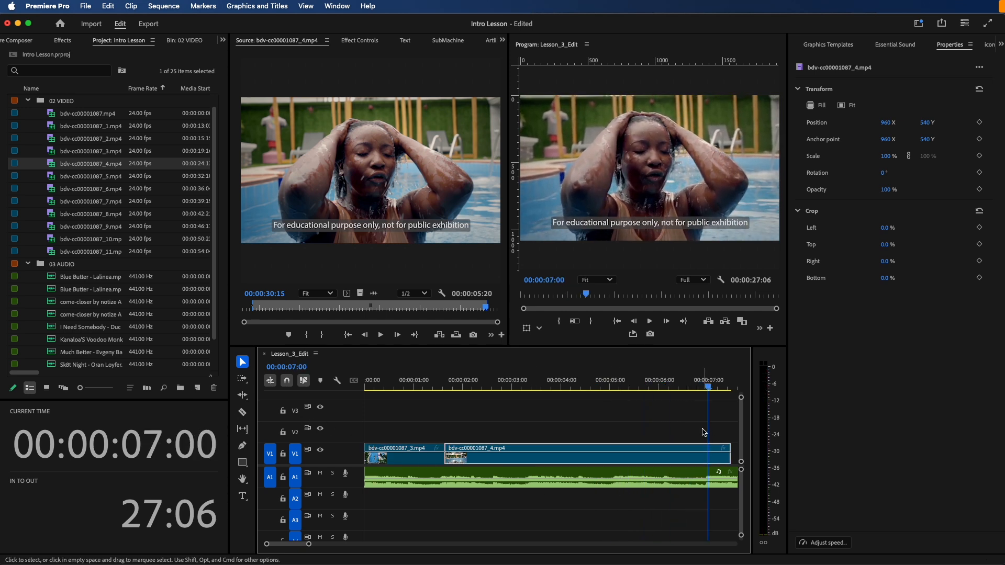
Step: Trim the end of bdv-cc00001087_4.mp4 on V1 to 00:00:06:24, where the music waveform rises
key(=)
key(=)
key(=)
click(544, 386)
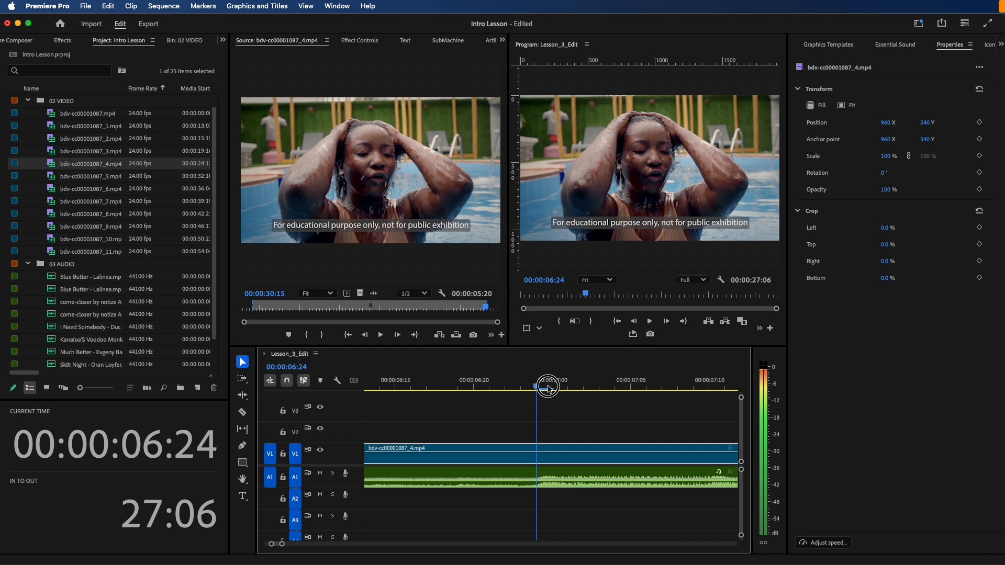
key(-)
key(-)
drag(597, 458, 546, 443)
key(backslash)
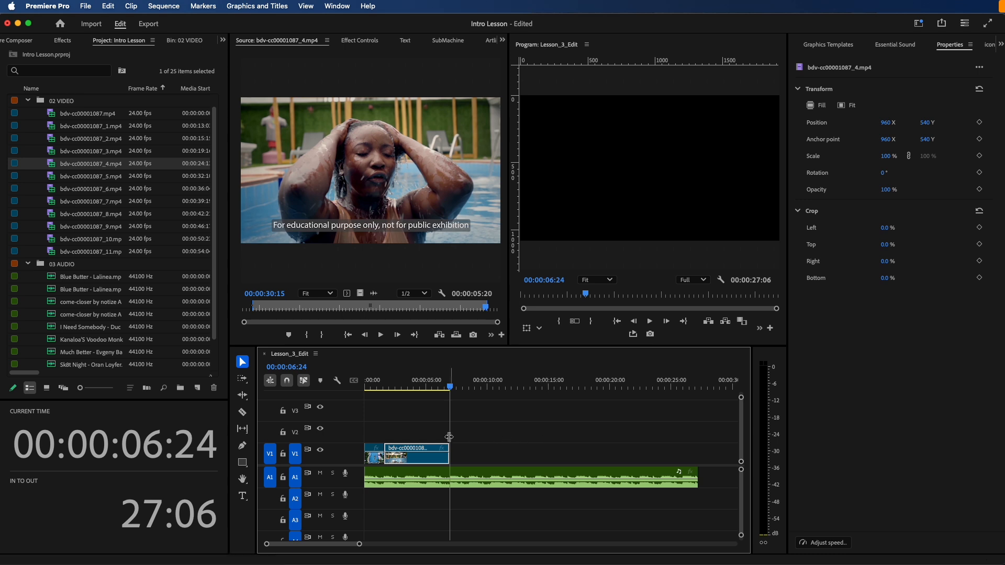
key(backslash)
click(551, 418)
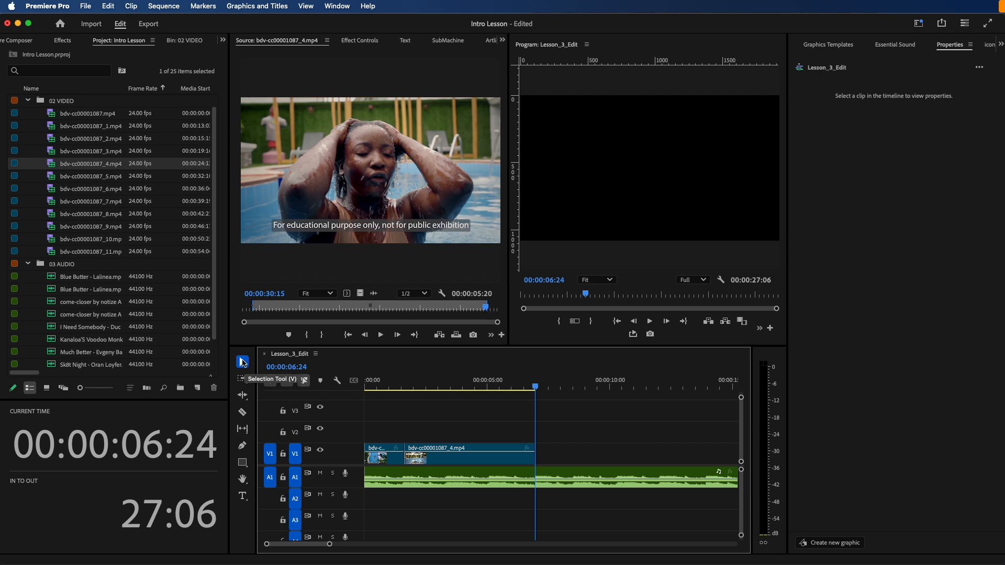
Step: Activate the Selection tool and select the bdv-cc00001087_4.mp4 clip on track V1
click(242, 362)
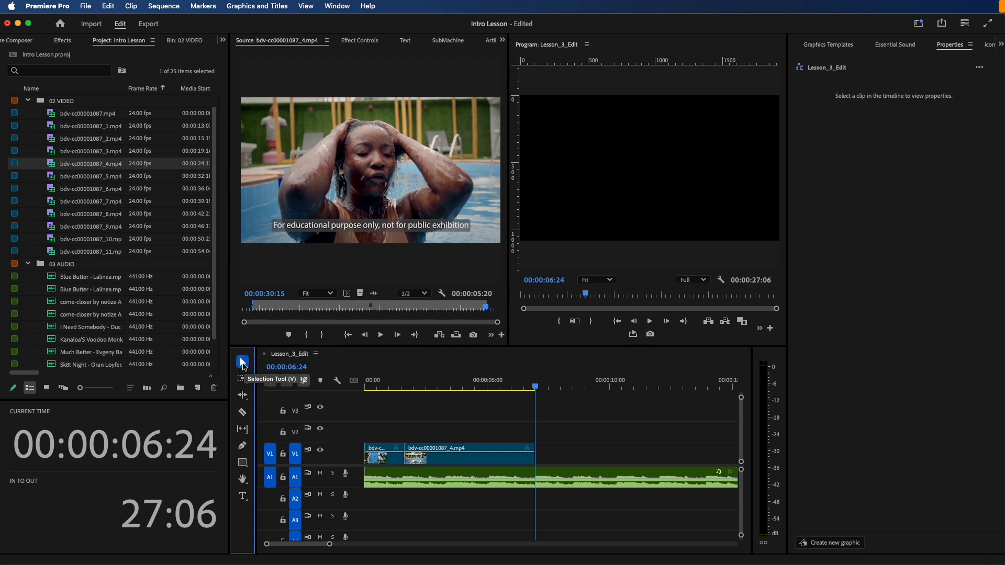
mouse_move(445, 452)
mouse_down()
mouse_move(465, 430)
mouse_move(604, 430)
mouse_move(450, 430)
mouse_move(448, 452)
mouse_move(532, 454)
mouse_move(481, 446)
mouse_move(522, 444)
mouse_move(428, 449)
mouse_up()
click(430, 428)
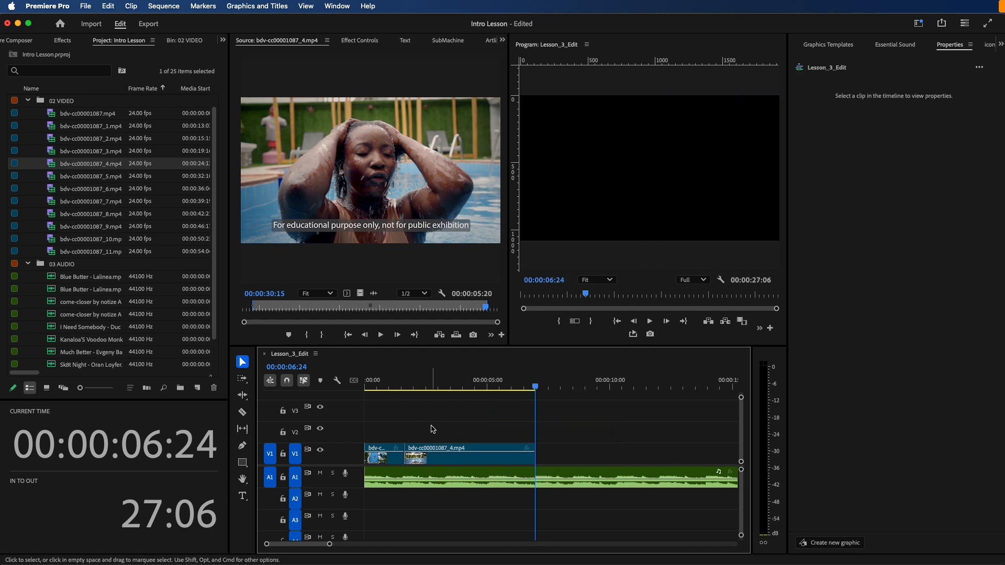
click(443, 450)
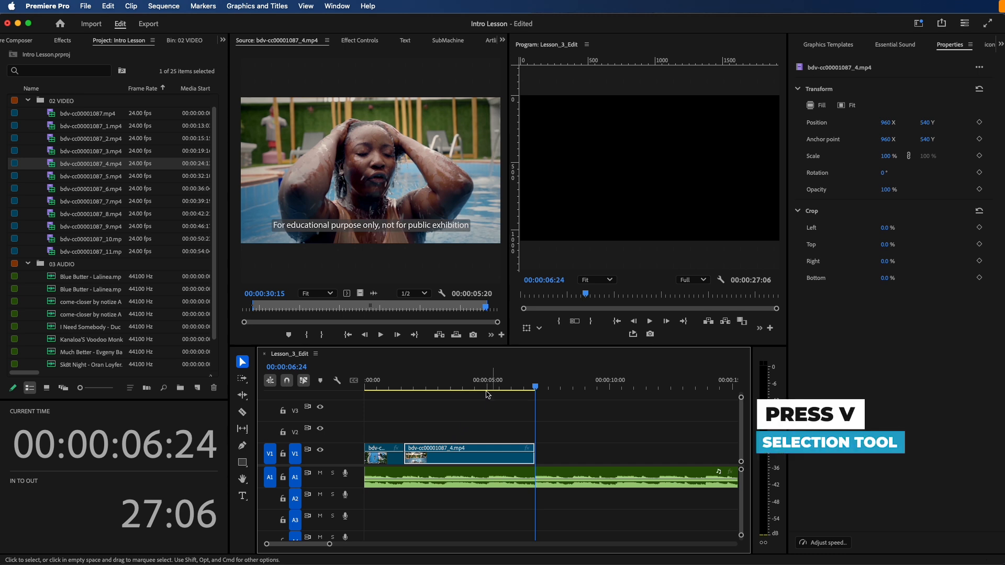
Step: Turn timeline snapping off and on again, and try shifting the bdv-cc00001087_4.mp4 clip
click(287, 382)
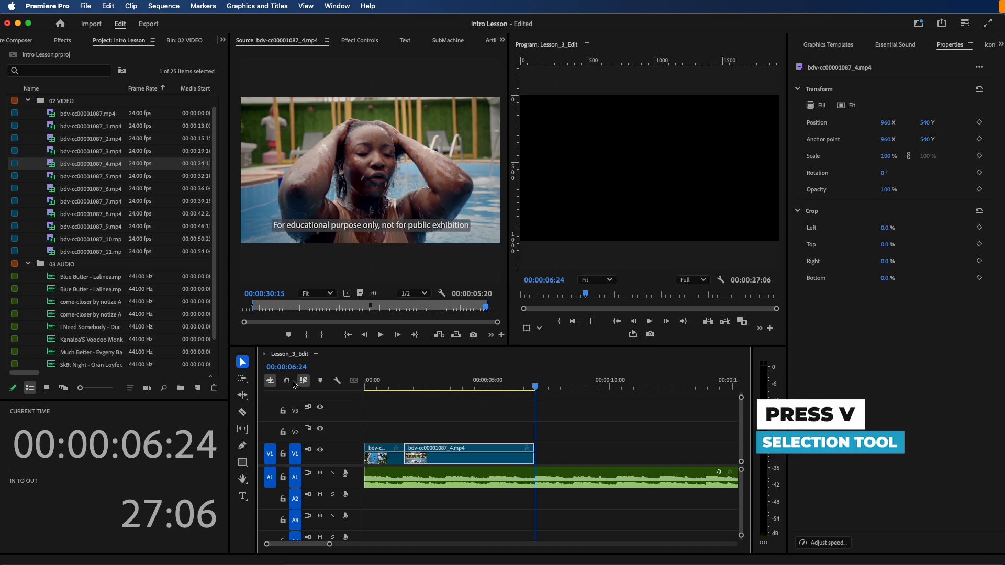
click(291, 382)
mouse_move(434, 449)
mouse_down()
mouse_move(449, 449)
mouse_move(425, 449)
mouse_up()
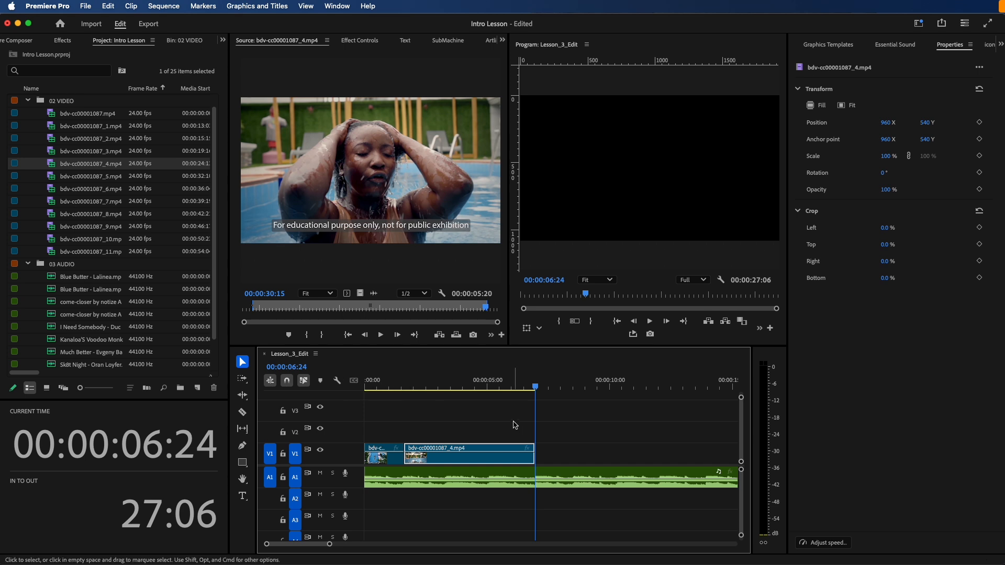
Step: Split the bdv-cc00001087_4.mp4 clip on V1 at three points with the Razor tool
click(242, 412)
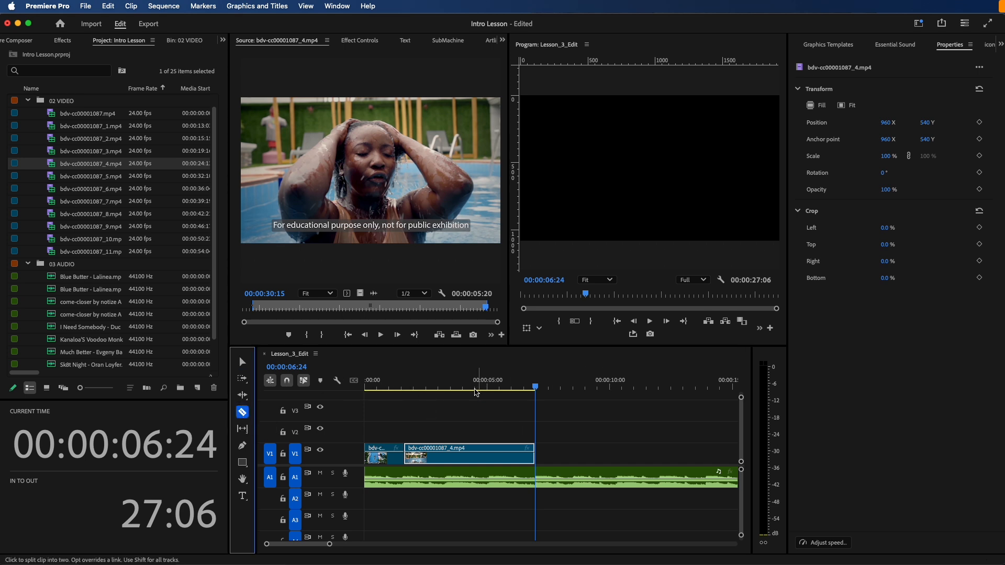
click(462, 454)
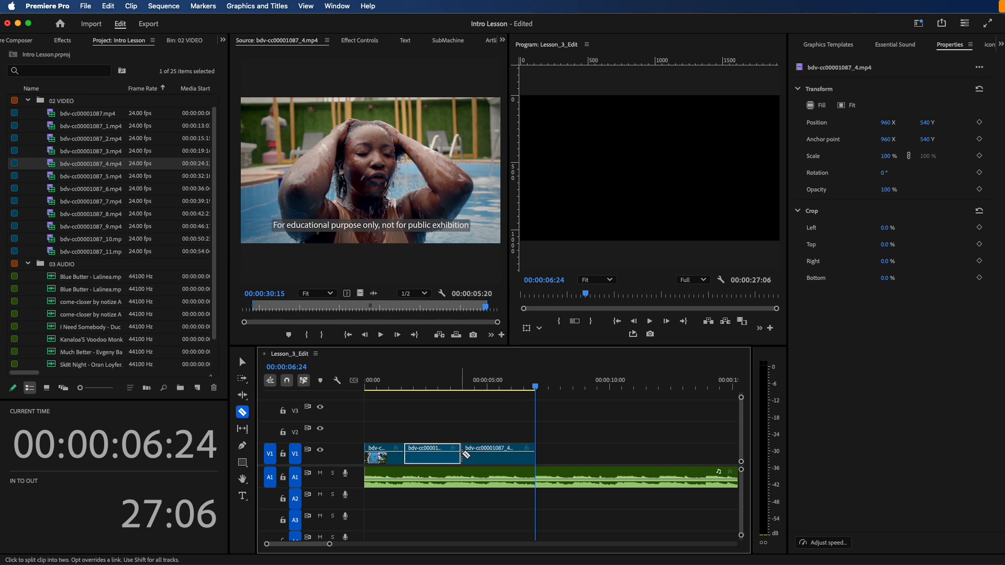
click(502, 455)
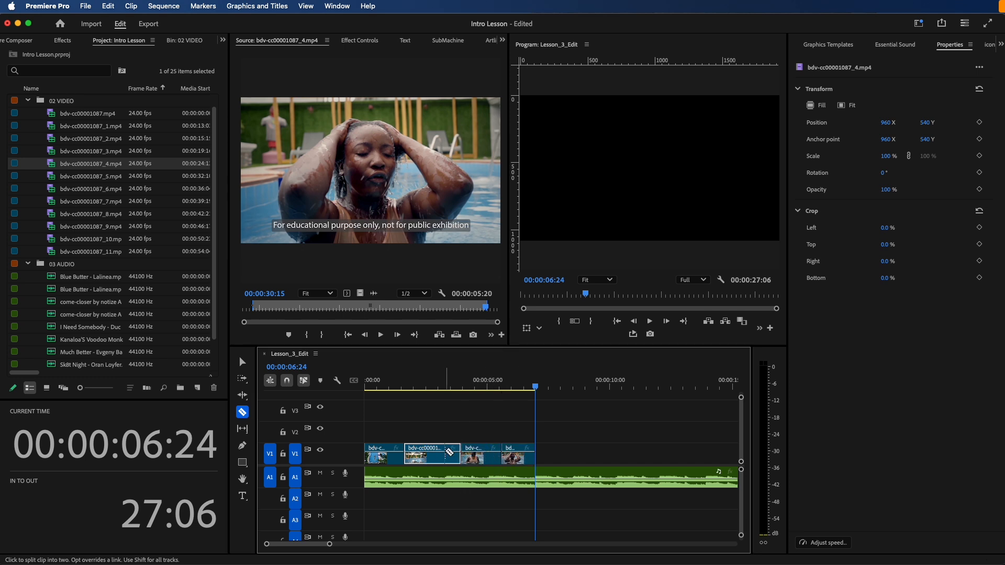
click(425, 453)
Step: With the Selection tool, delete the segment of bdv-cc00001087_4.mp4 spanning 00:00:04:21 from track V1
click(241, 362)
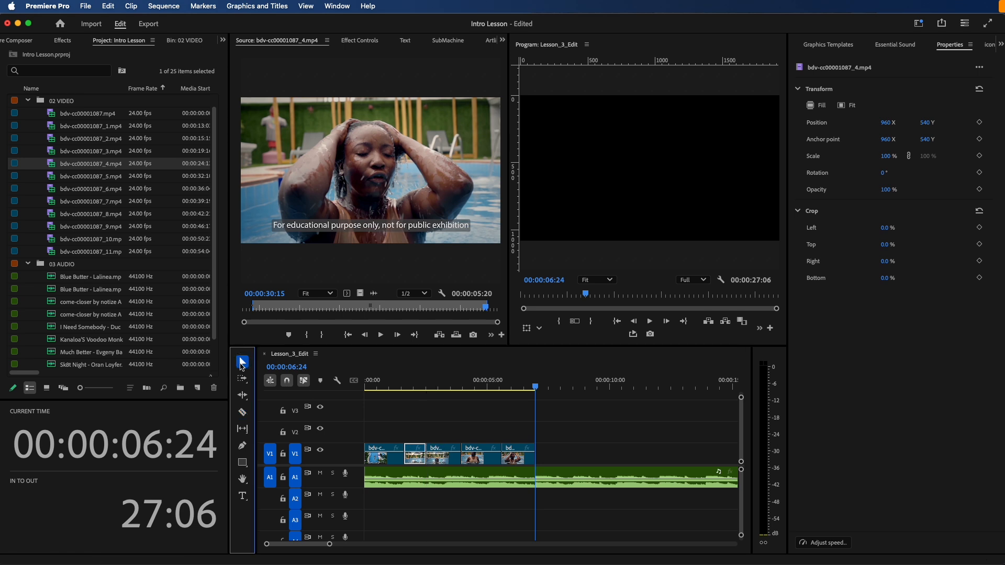
click(442, 455)
click(474, 461)
click(482, 386)
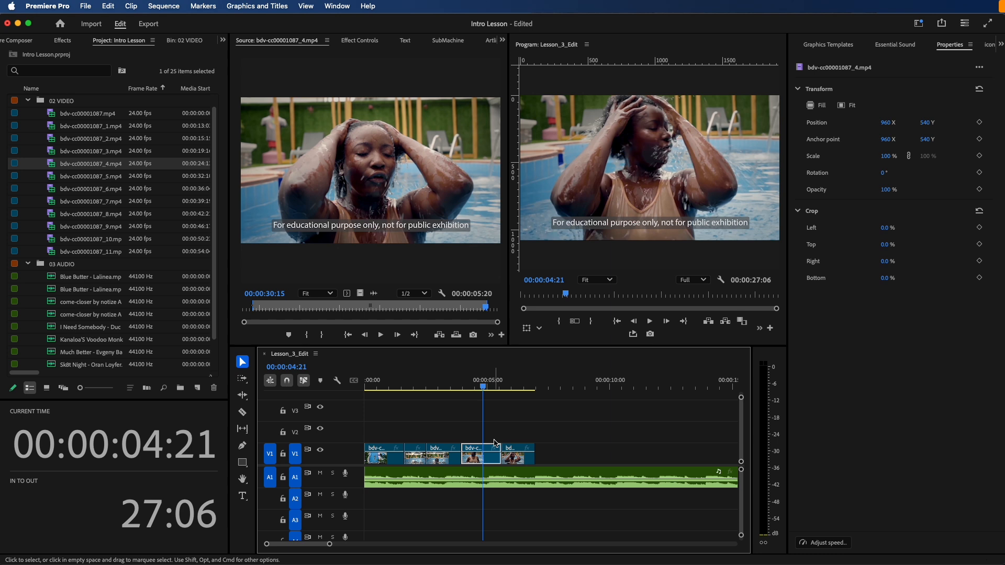
key(Delete)
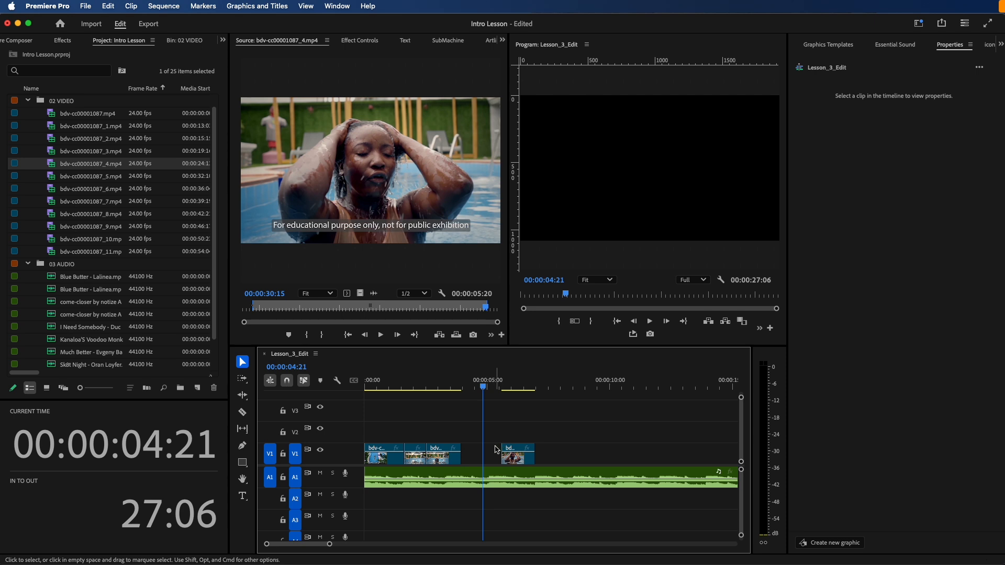
Step: Undo the segment deletion and the three razor cuts in the bdv-cc00001087_4.mp4 clip
click(109, 5)
click(111, 21)
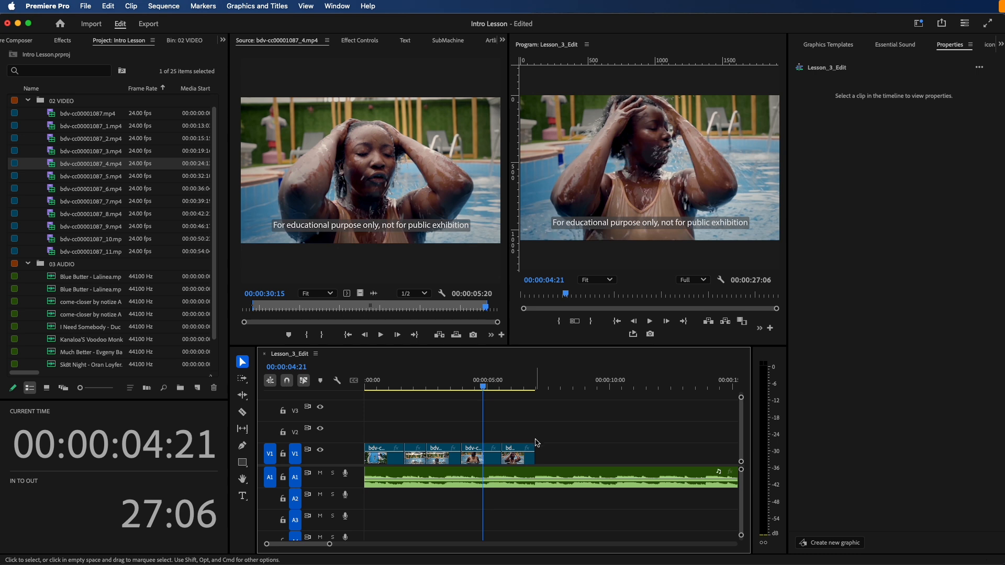
key(super+z)
key(super+z)
key(super+z)
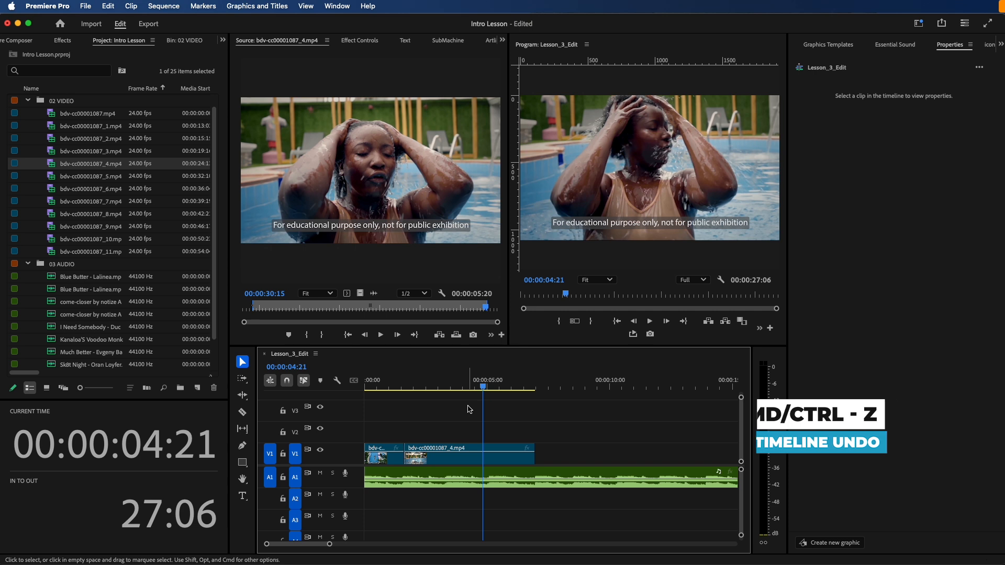
Step: Select the bdv-cc00001087_4.mp4 clip on V1 and split it at the playhead at 00:00:04:21
click(496, 453)
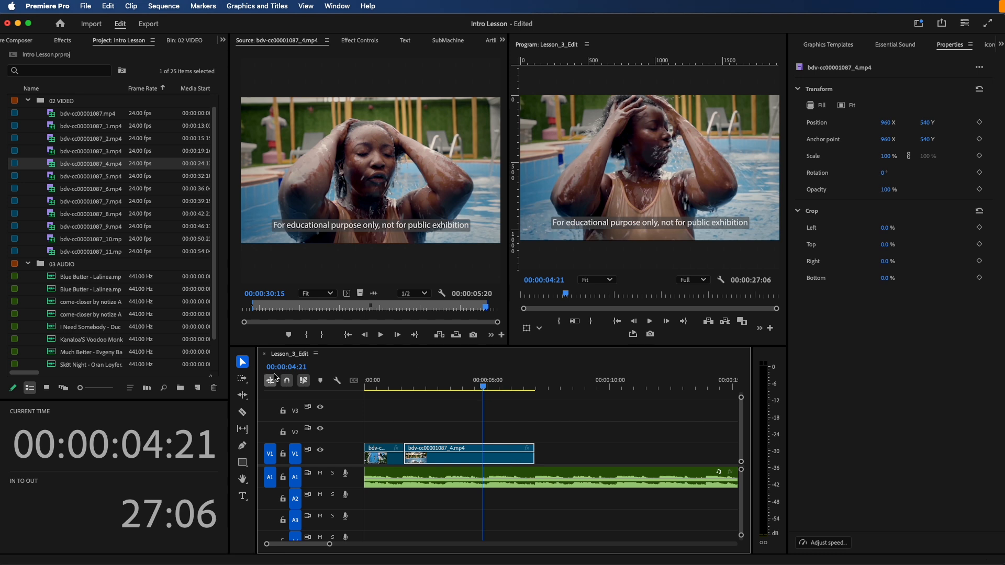
click(243, 364)
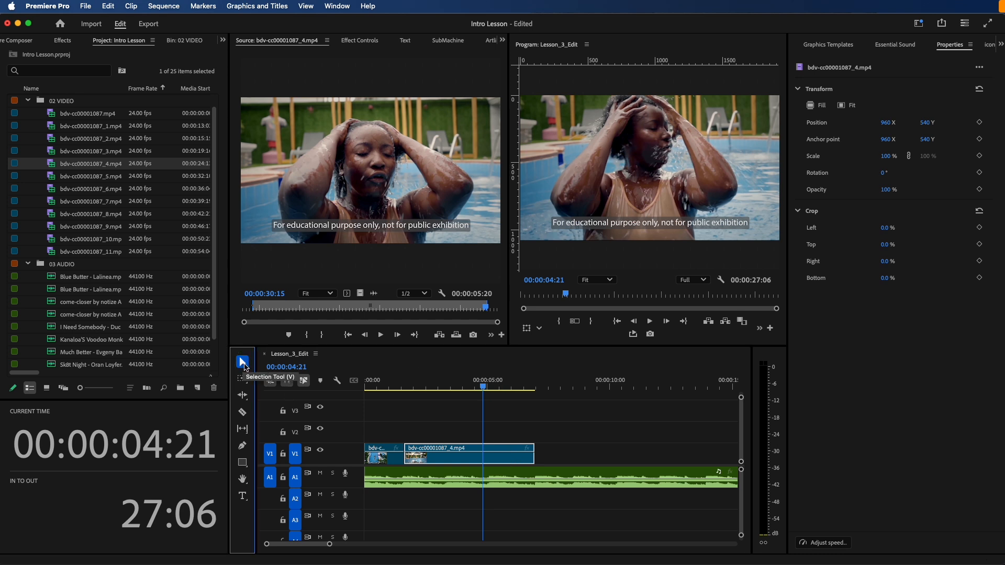
click(243, 413)
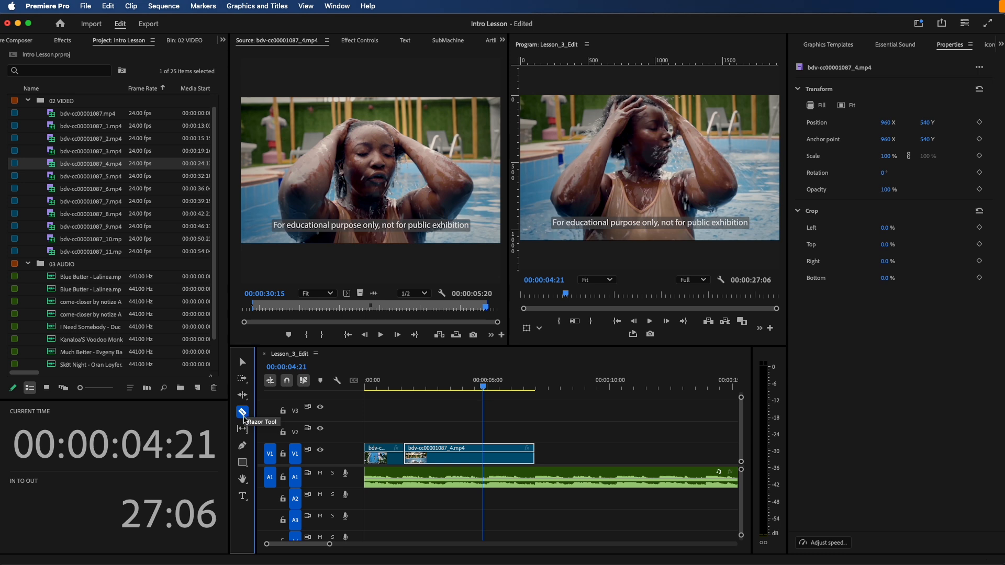
key(super+k)
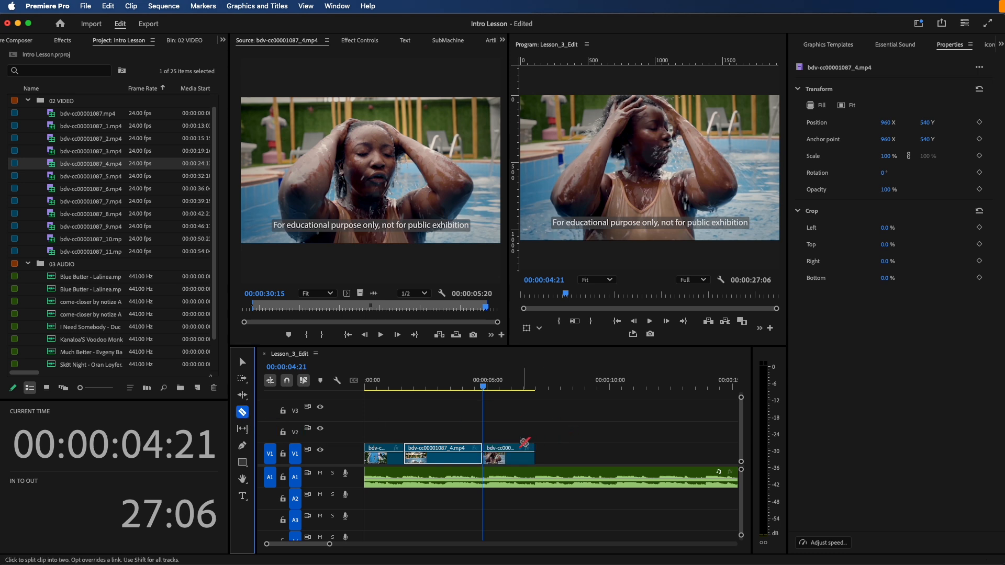
Step: Cut the bdv-cc00001087_4.mp4 clip on V1 at 00:00:03:08 and again at 00:00:02:15
click(473, 385)
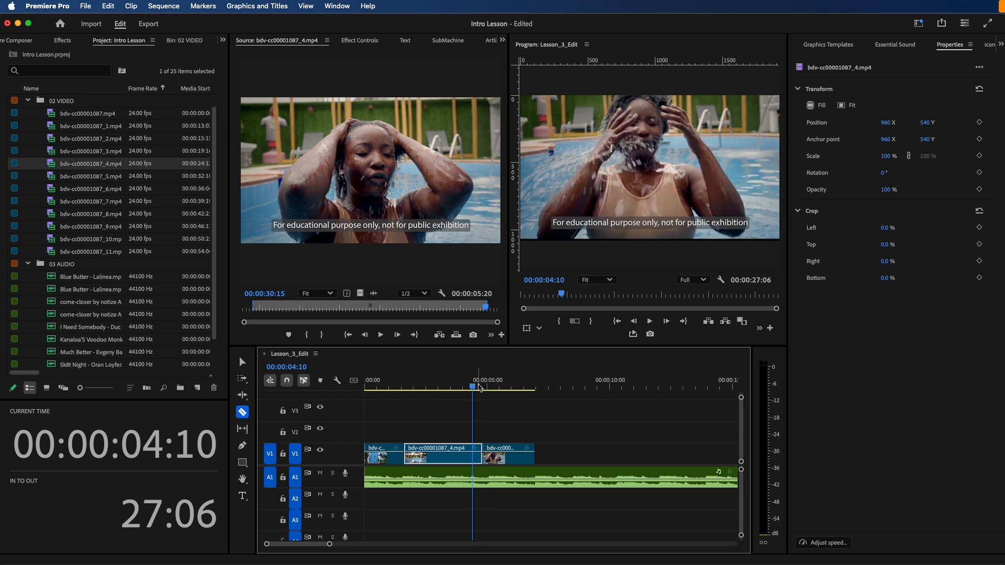
click(447, 388)
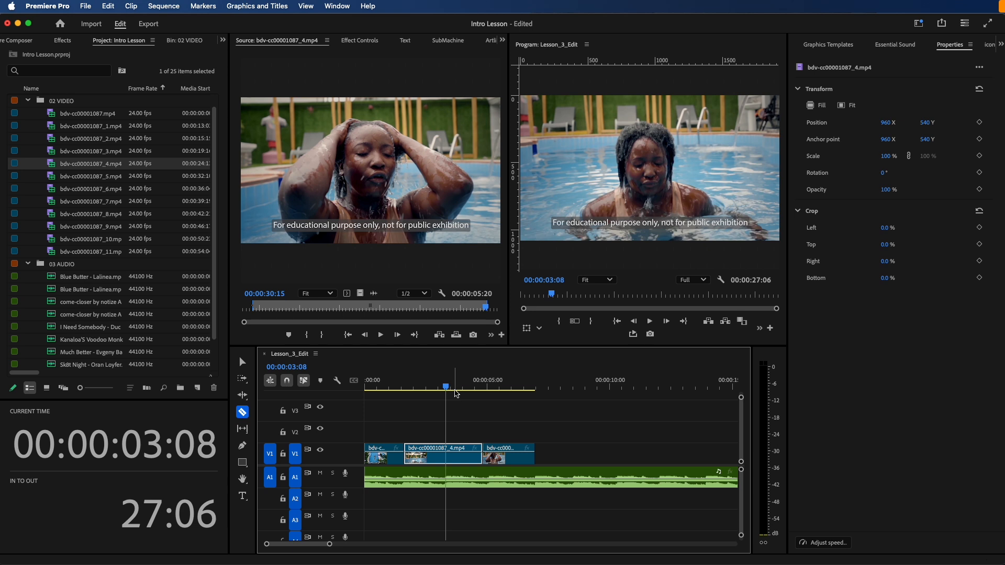
click(242, 413)
click(446, 453)
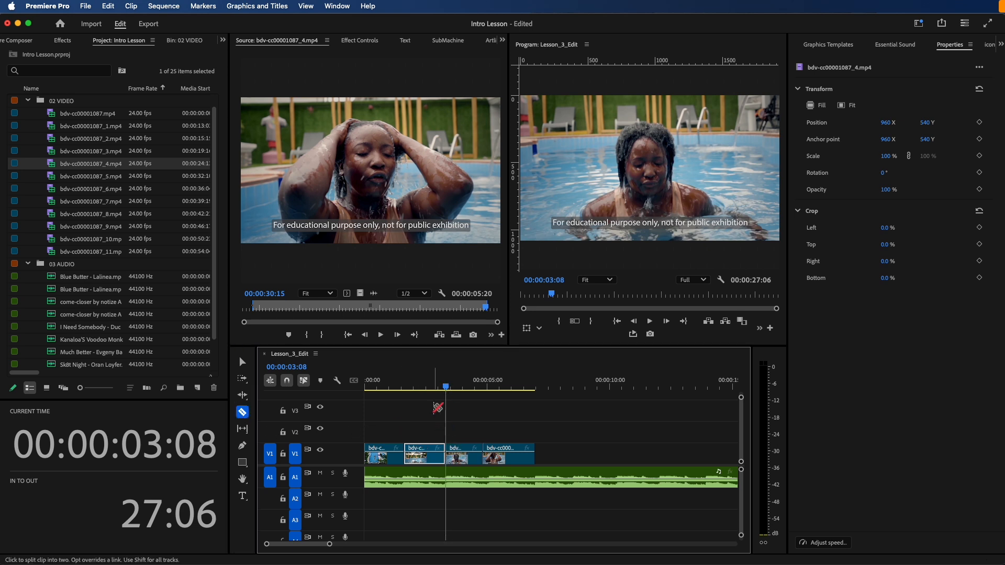
click(429, 382)
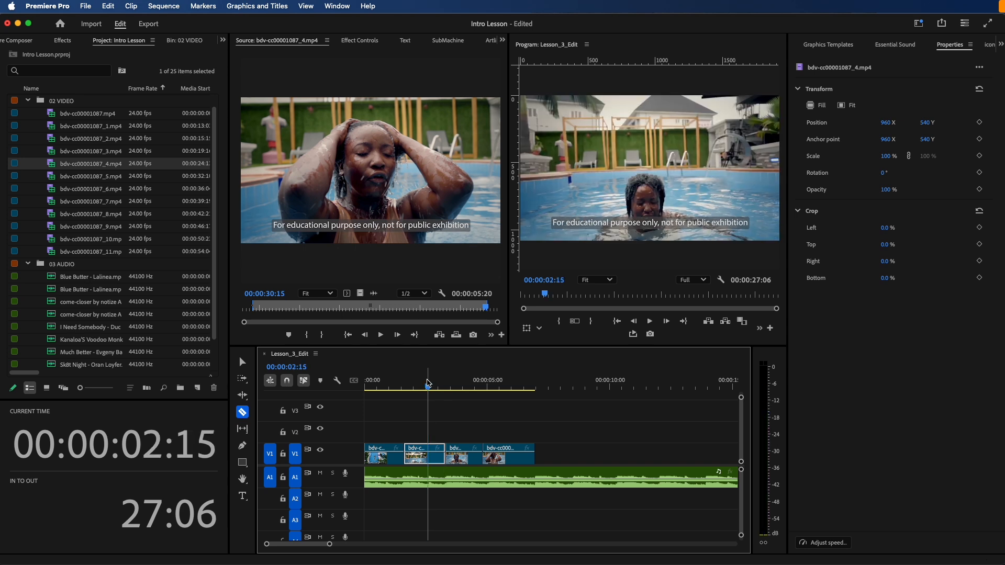
key(super+k)
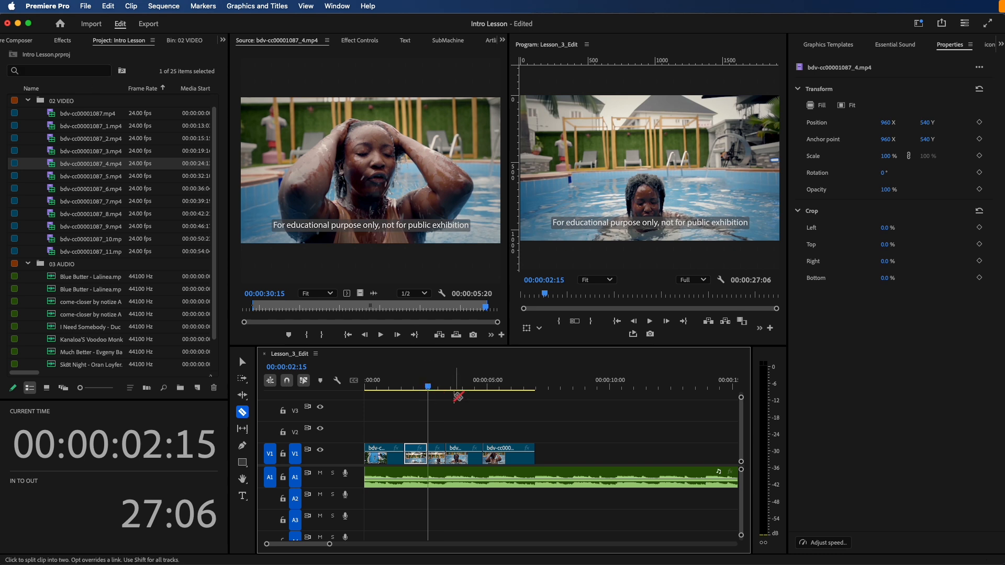
Step: Undo the cuts at 00:00:02:15, 00:00:03:08 and 00:00:04:21 to rejoin the bdv-cc00001087_4.mp4 clip
key(super+z)
key(super+z)
click(109, 4)
click(116, 20)
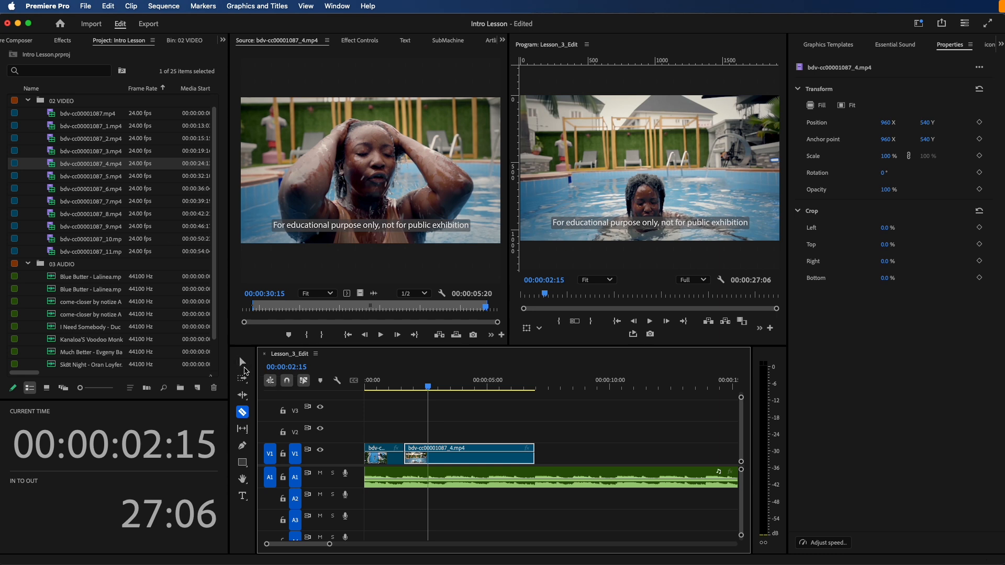
Step: Activate the Selection tool and play the sequence from its beginning past the second clip, stopping at 00:00:07:11
click(242, 363)
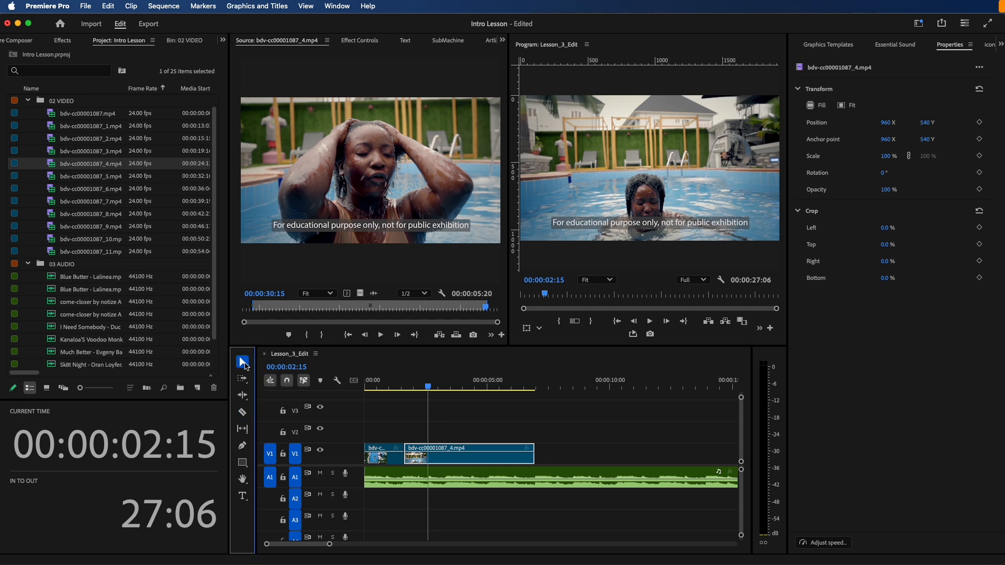
click(449, 422)
drag(425, 387, 264, 375)
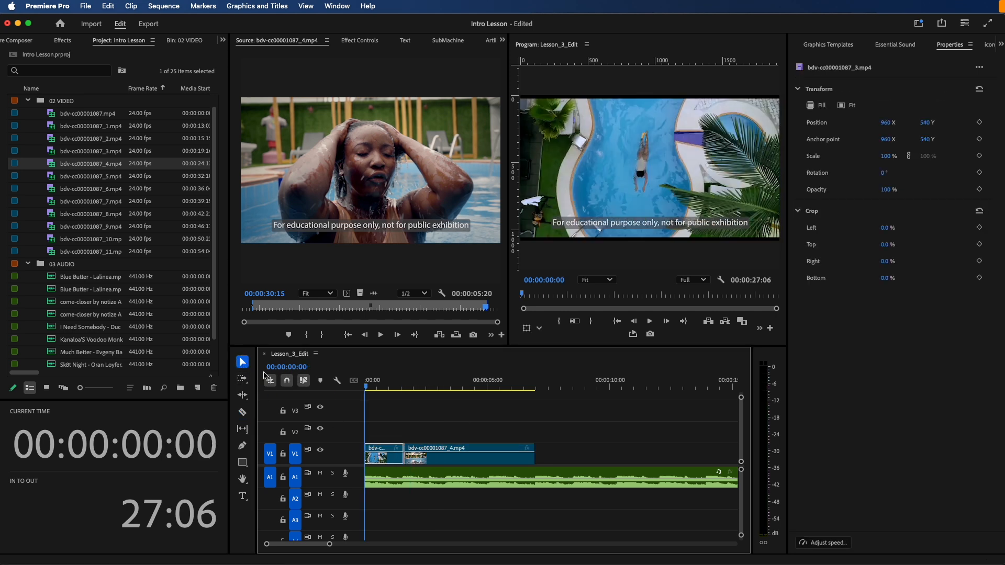
key(space)
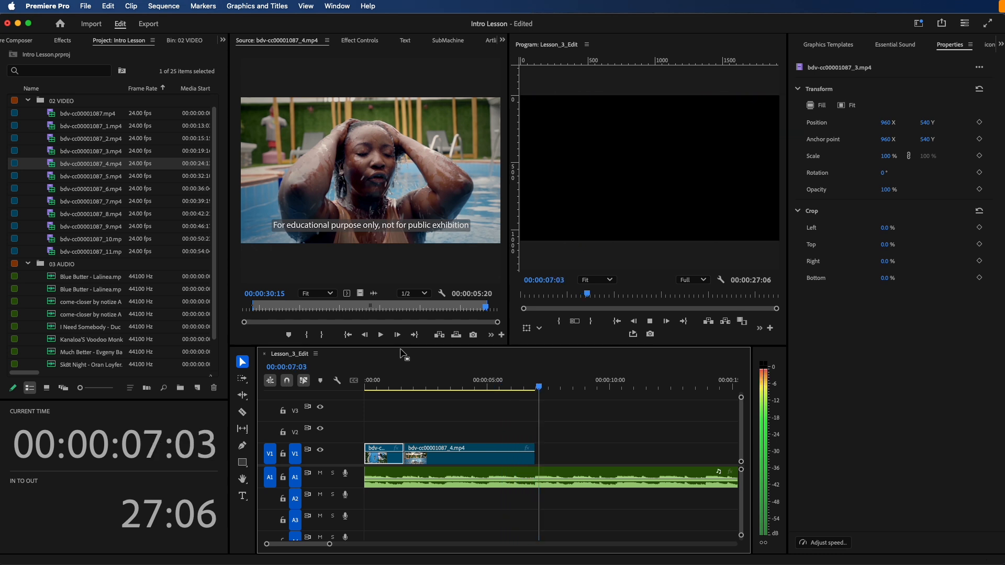
key(space)
Step: Preview several clips from the 02 VIDEO bin in the Source Monitor, ending on bdv-cc00001087_5.mp4
double_click(51, 179)
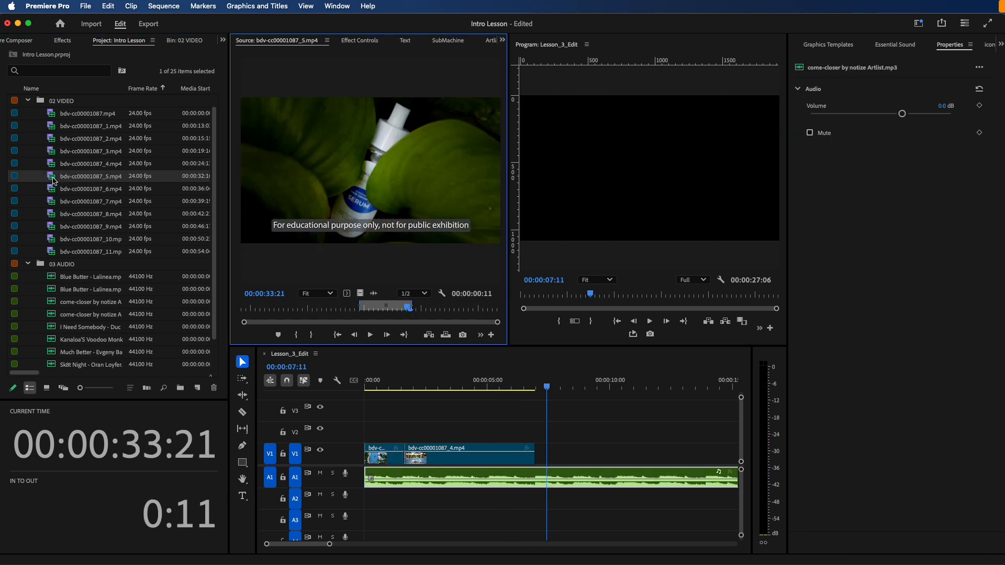
double_click(52, 166)
double_click(52, 153)
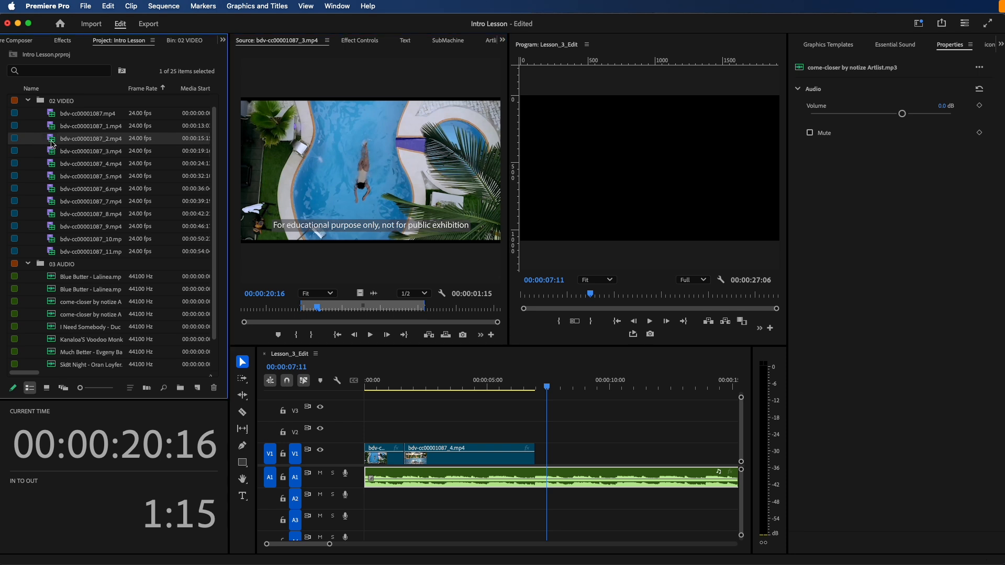
double_click(52, 141)
double_click(52, 167)
double_click(52, 190)
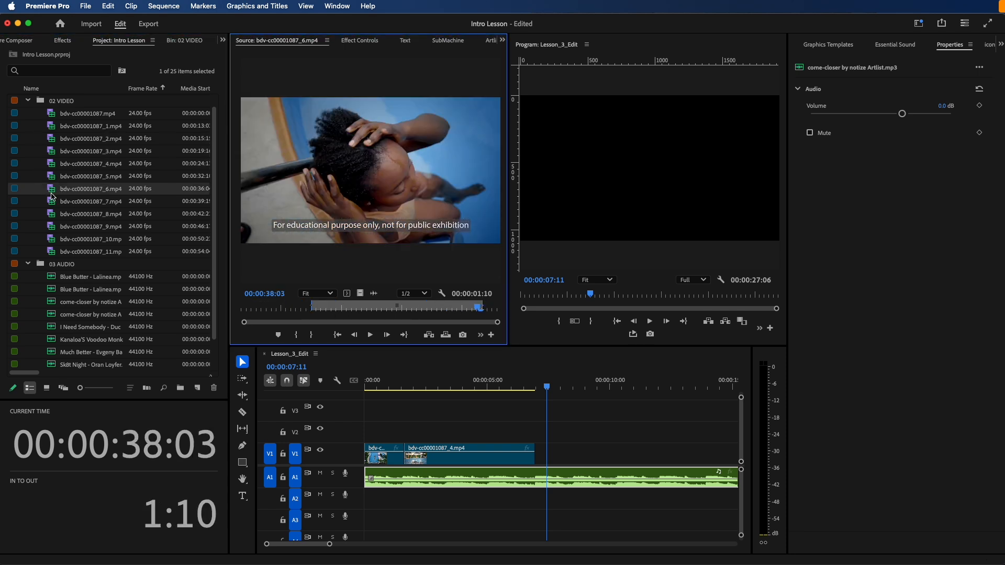
double_click(52, 199)
double_click(52, 188)
double_click(52, 176)
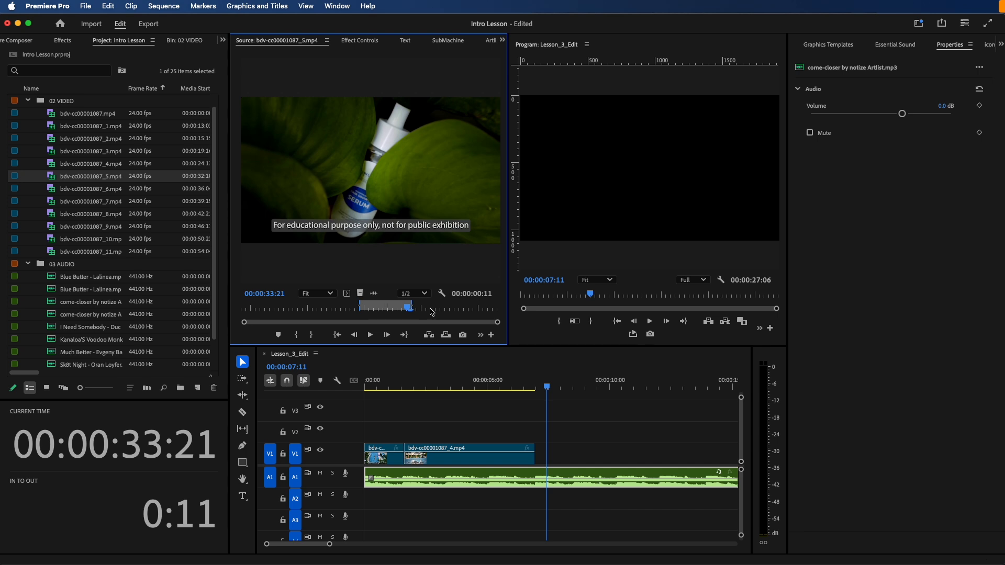
key(Right)
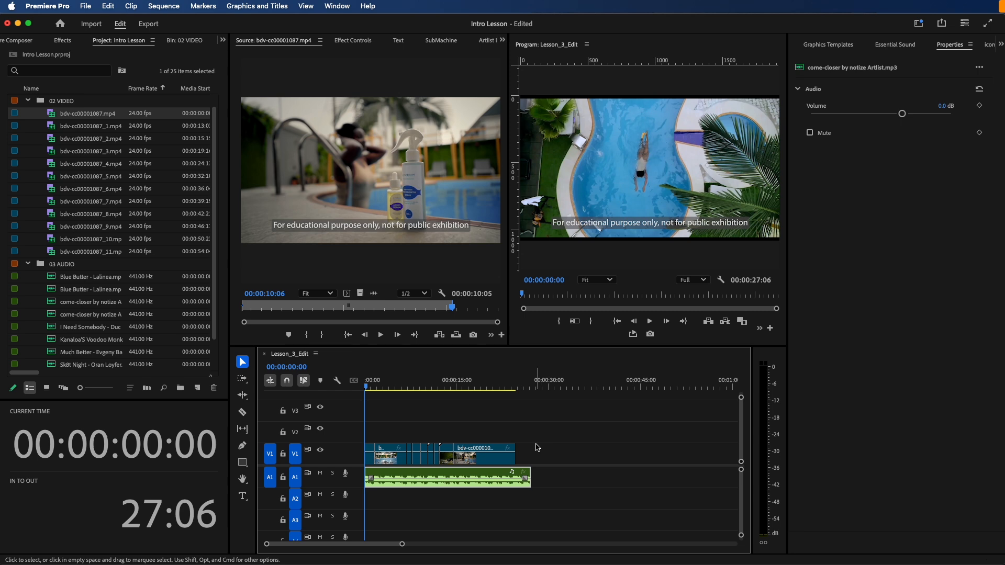
Step: Scrub through the assembled sequence to 00:00:14:13 and return the playhead to 00:00:00:00
drag(388, 386, 415, 386)
click(454, 386)
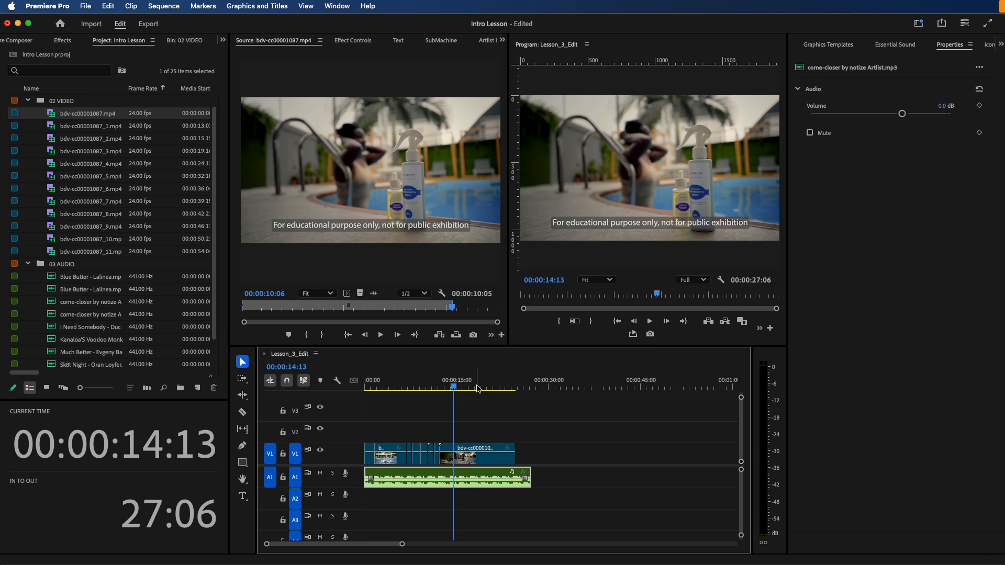
drag(442, 386, 347, 394)
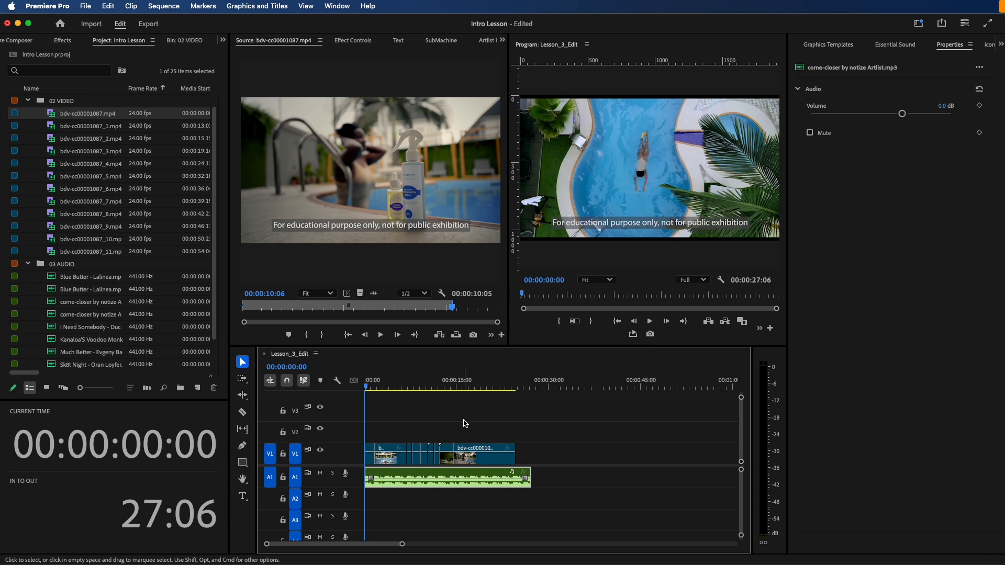
Step: Play the assembled sequence from its beginning with the music, stopping at 00:00:23:22 in the last clip
click(649, 321)
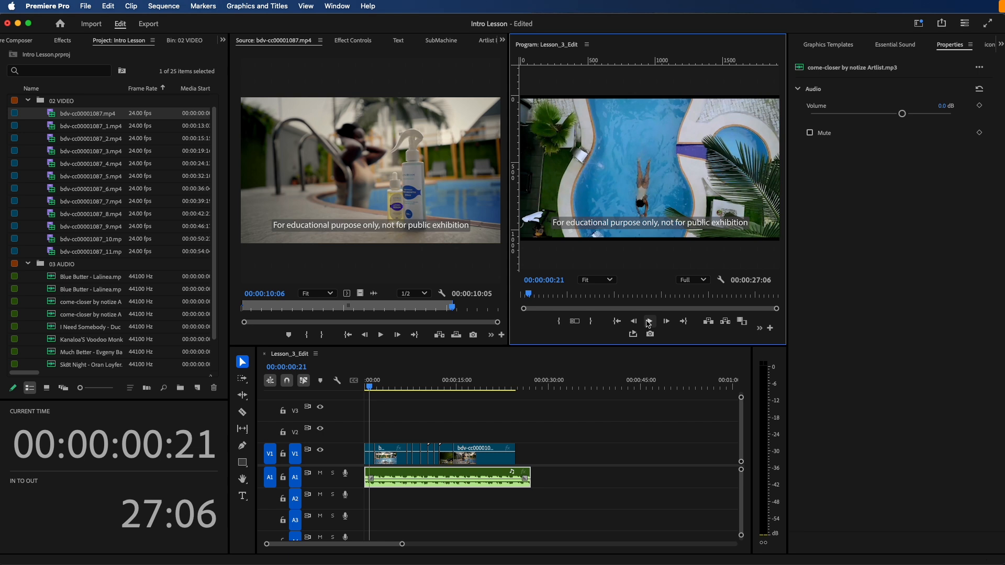
click(649, 322)
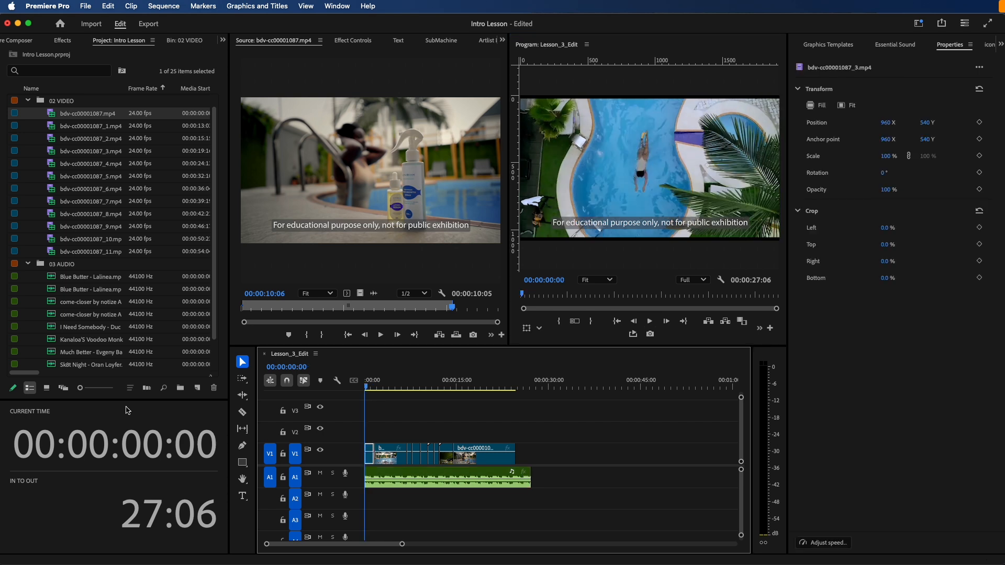
key(space)
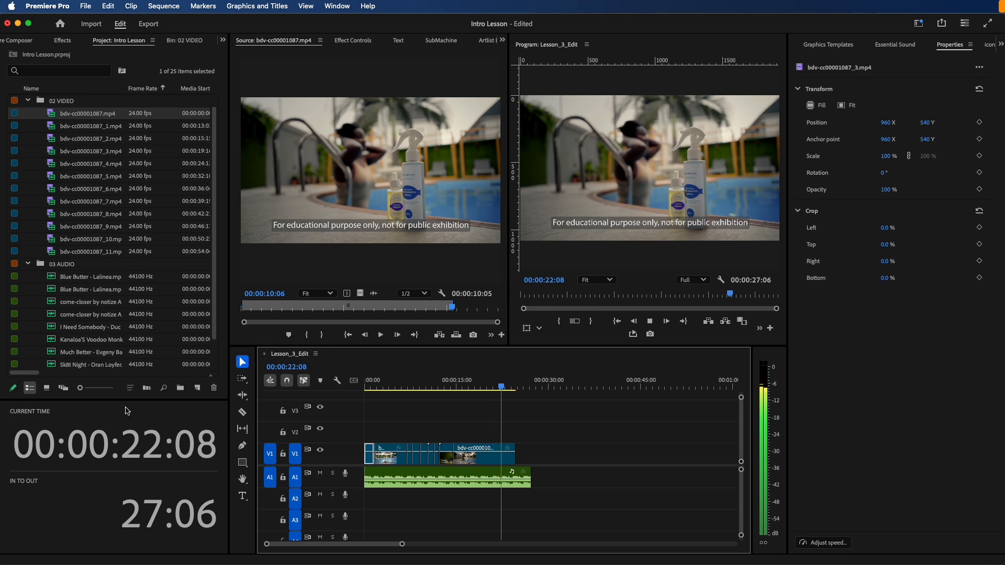
key(space)
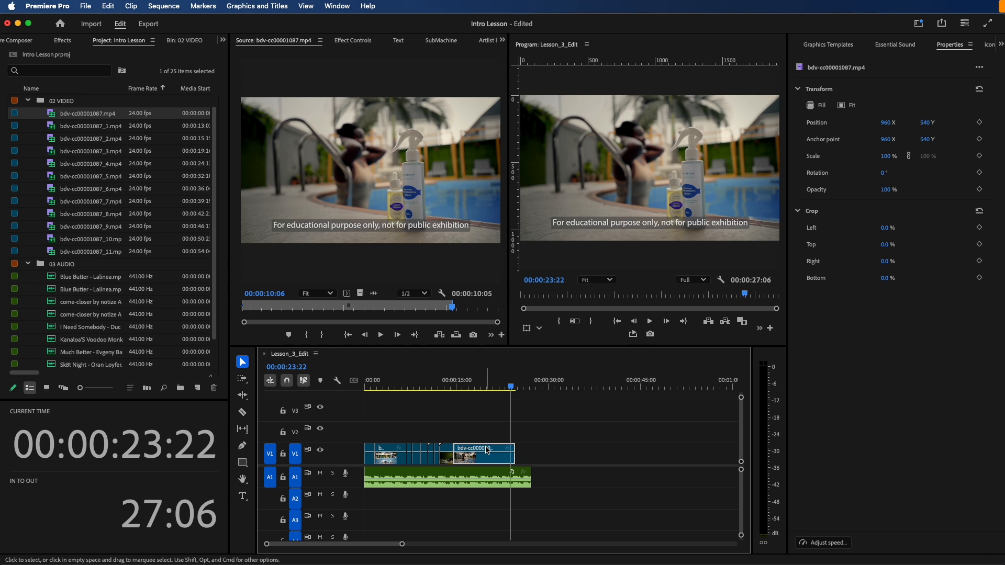
Step: Split the last clip, bdv-cc00001087.mp4, on V1 with the Razor tool and select its second part with the Selection tool
click(240, 364)
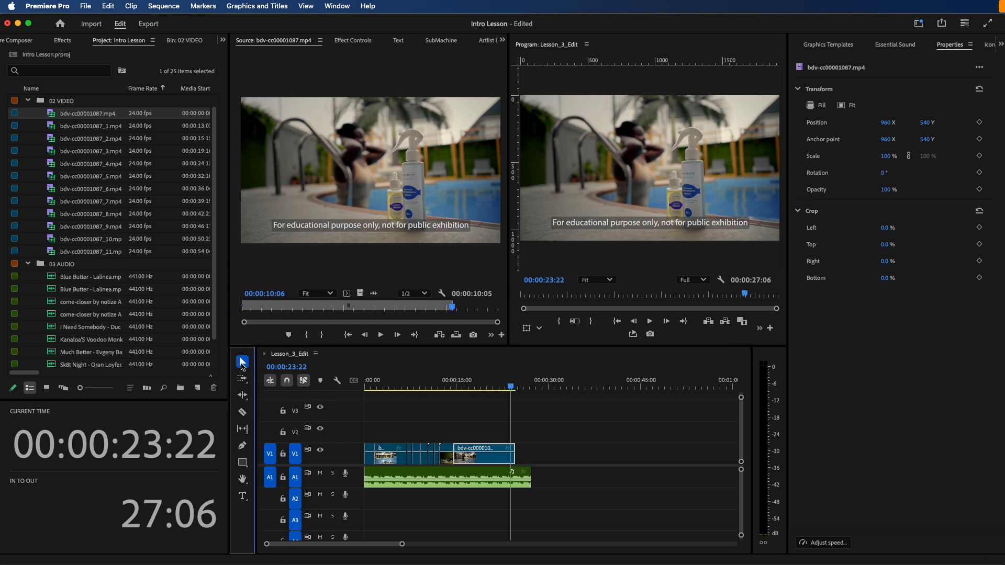
click(242, 412)
click(473, 454)
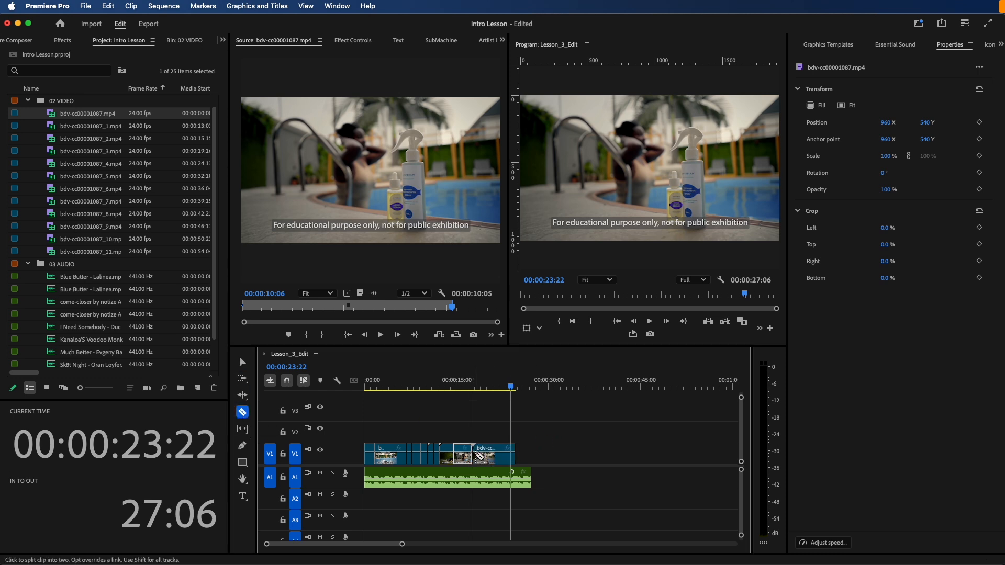
click(242, 362)
click(496, 459)
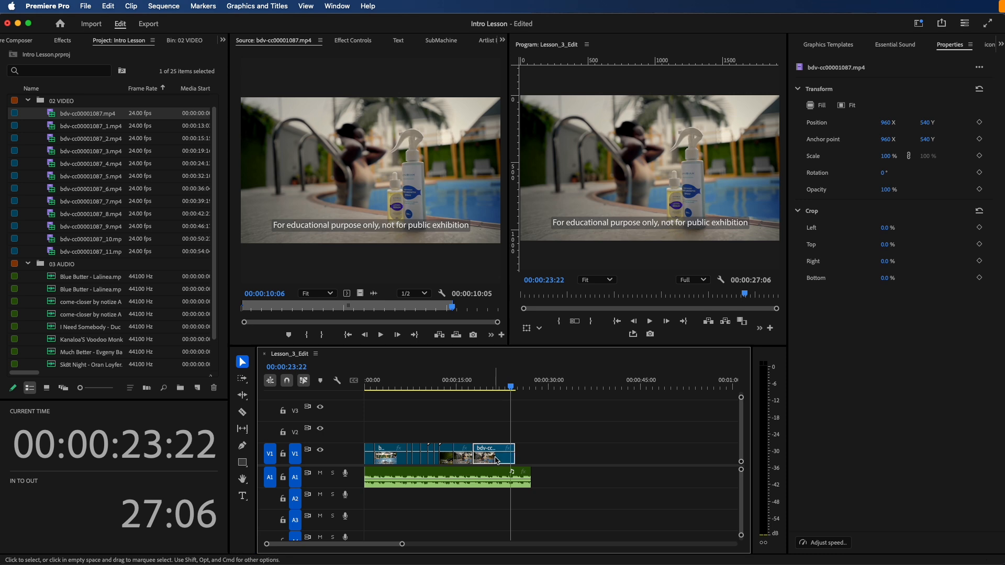
Step: Delete the selected second part of the last V1 clip, move the playhead to 00:00:14:21 and clear the clip selection
key(Delete)
click(456, 382)
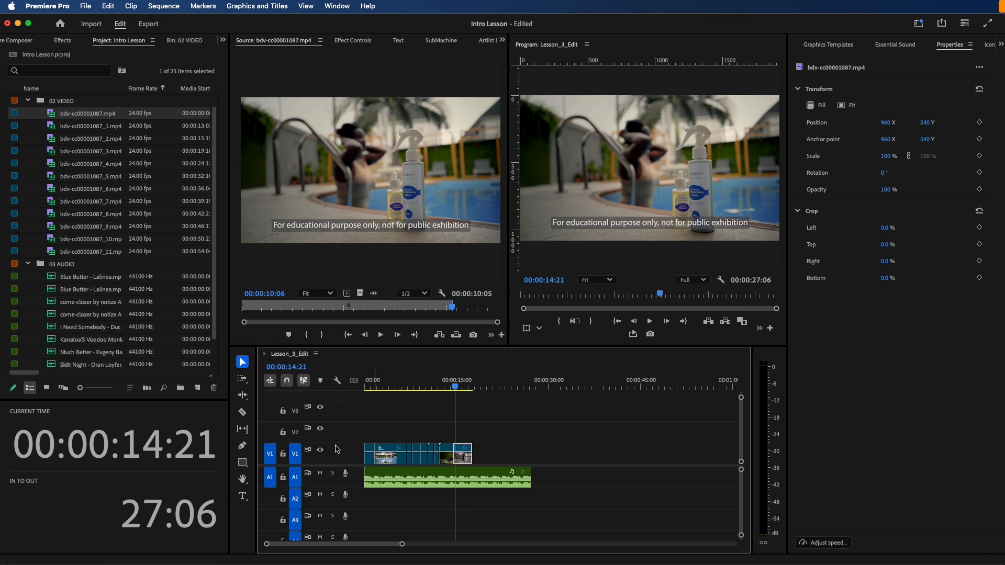
click(532, 442)
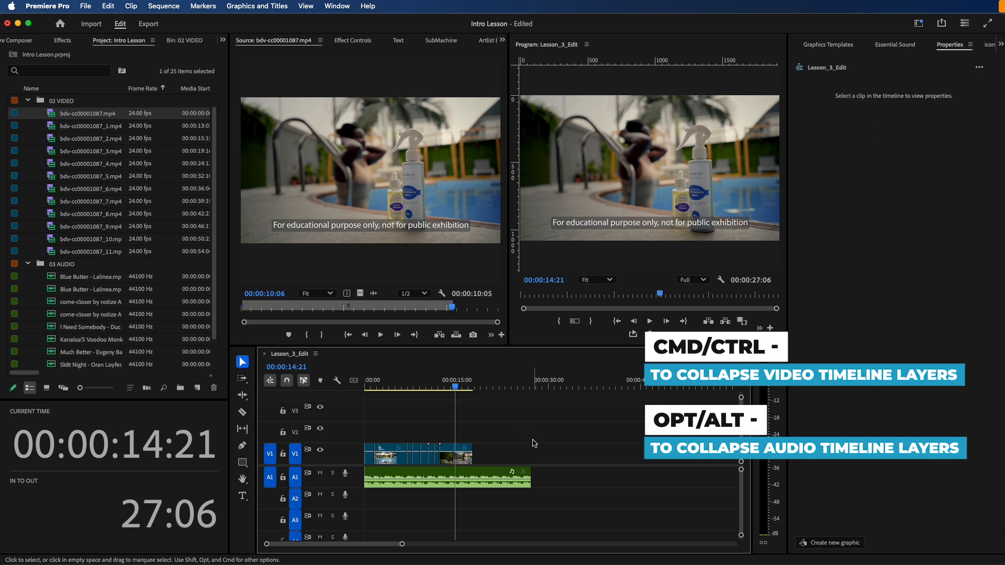
Step: Collapse the video tracks and the audio tracks of the sequence to their minimum height
key(super+minus)
key(super+minus)
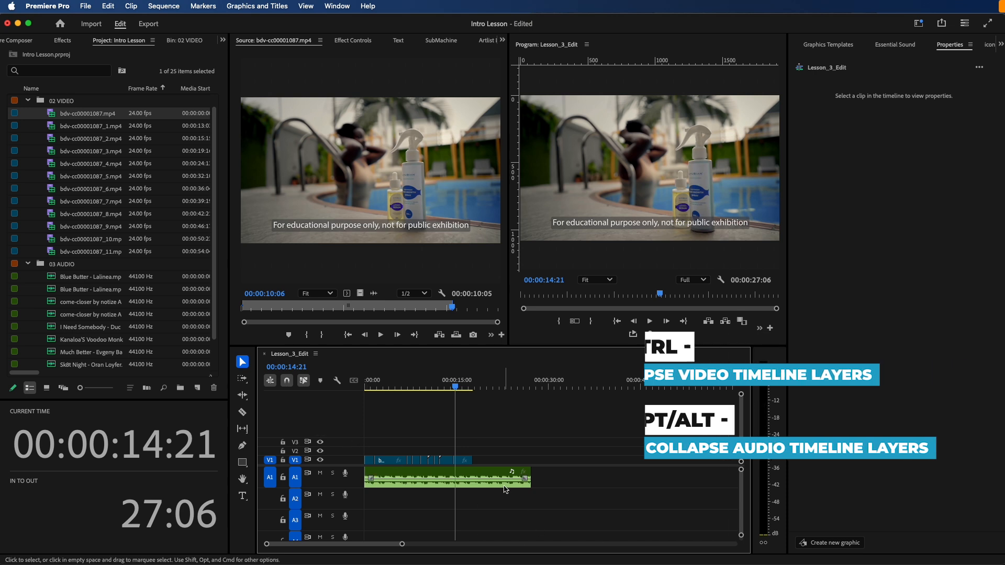
key(alt+minus)
key(alt+minus)
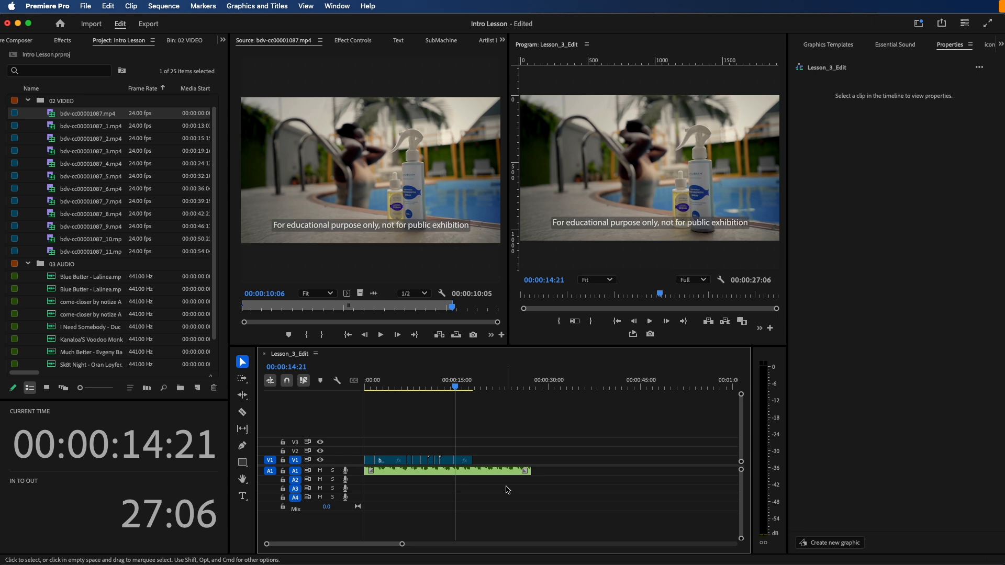
Step: Enlarge the height of all video tracks until the clip thumbnails show, keeping the audio tracks collapsed
key(ctrl+equal)
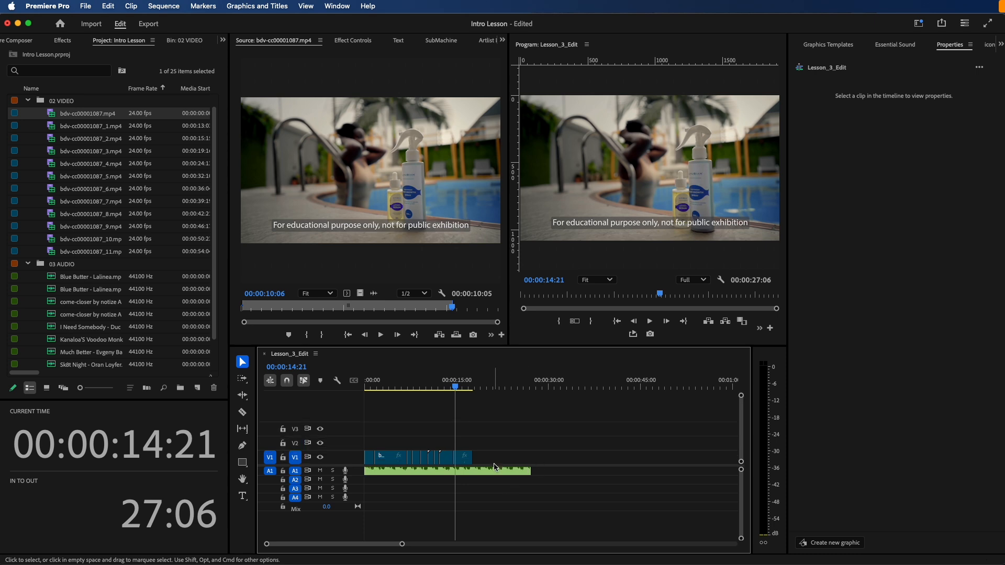
key(ctrl+equal)
key(ctrl+equal)
key(ctrl+equal)
key(ctrl+equal)
key(ctrl+equal)
key(ctrl+equal)
Step: Shrink the enlarged video tracks back down to their minimum height
key(ctrl+minus)
key(ctrl+minus)
key(ctrl+minus)
key(ctrl+minus)
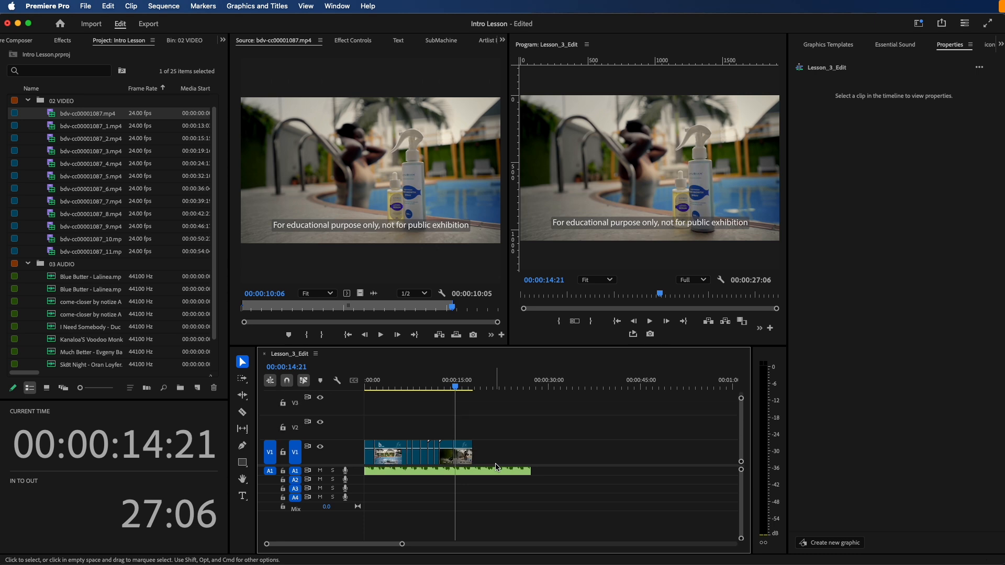
key(ctrl+minus)
key(ctrl+minus)
key(ctrl+minus)
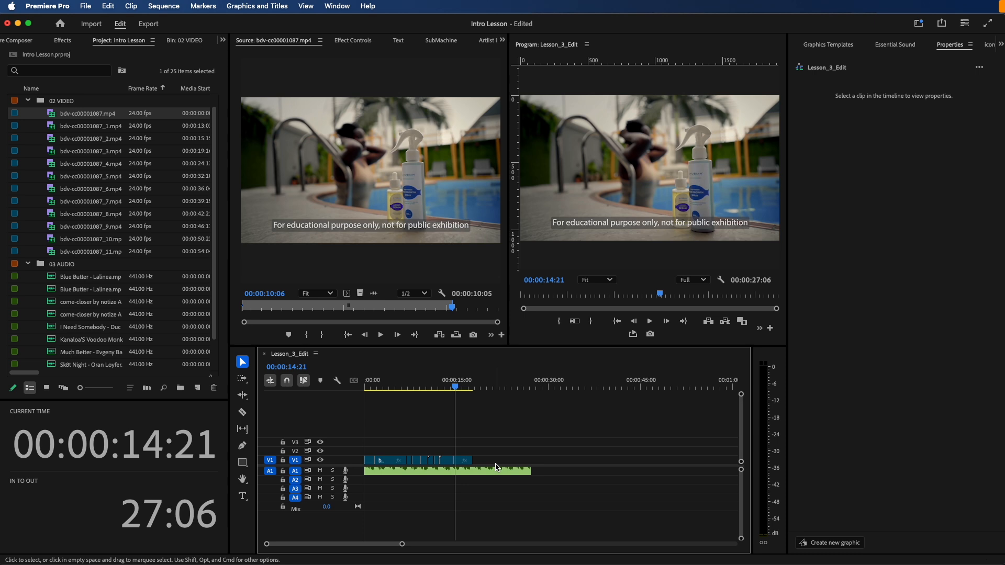
Step: Enlarge the height of all audio tracks until the music clip on A1 shows its separate left and right waveforms
key(alt+equal)
key(alt+equal)
key(alt+equal)
key(alt+equal)
key(alt+equal)
key(alt+equal)
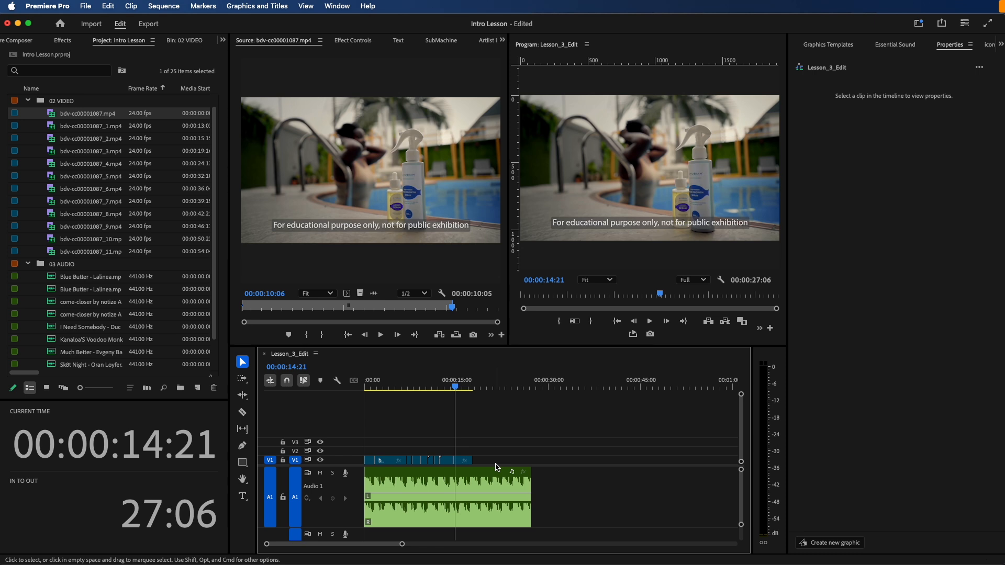
Step: Shrink the enlarged audio tracks back down to their minimum height
key(alt+minus)
key(alt+minus)
key(alt+minus)
key(alt+minus)
key(alt+minus)
key(alt+minus)
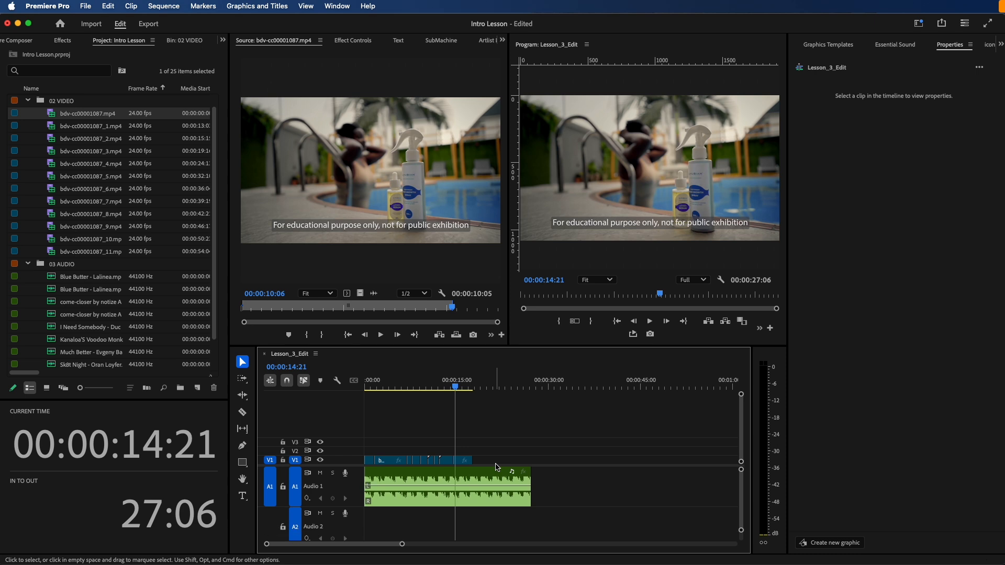
key(alt+minus)
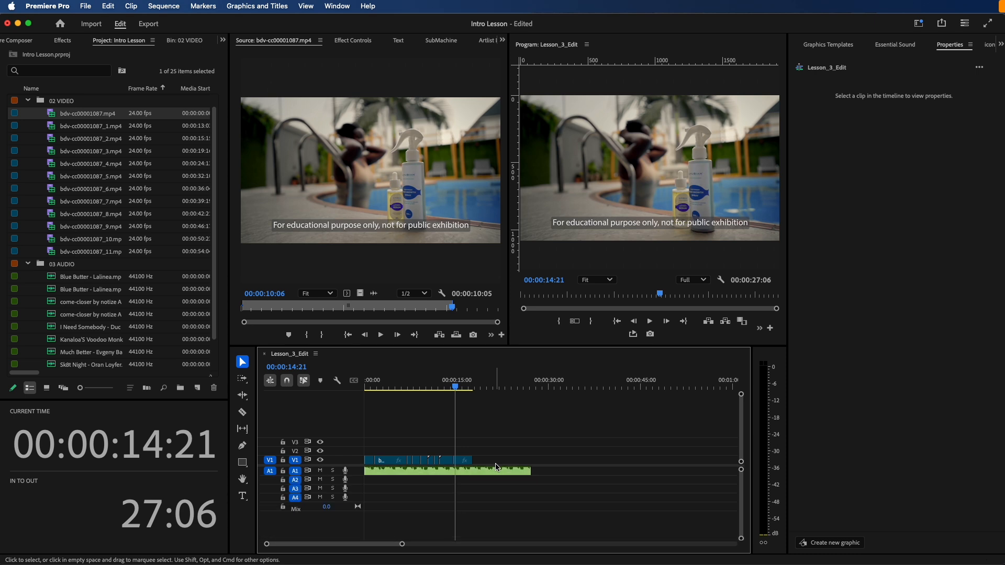